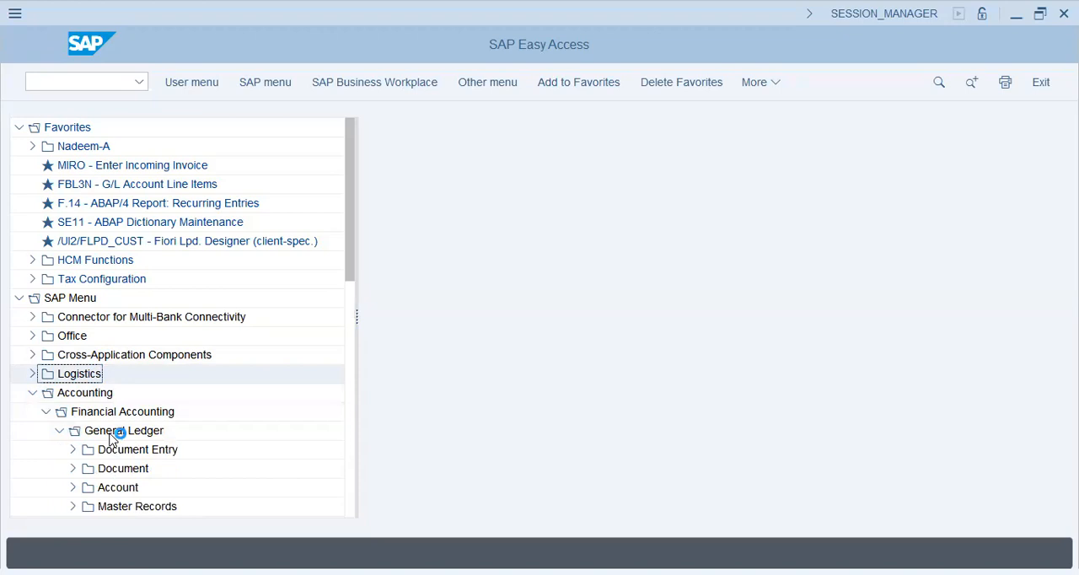
- Open transaction FS00 - Centrally from the General Ledger master records, under individual processing of G/L accounts
click(73, 506)
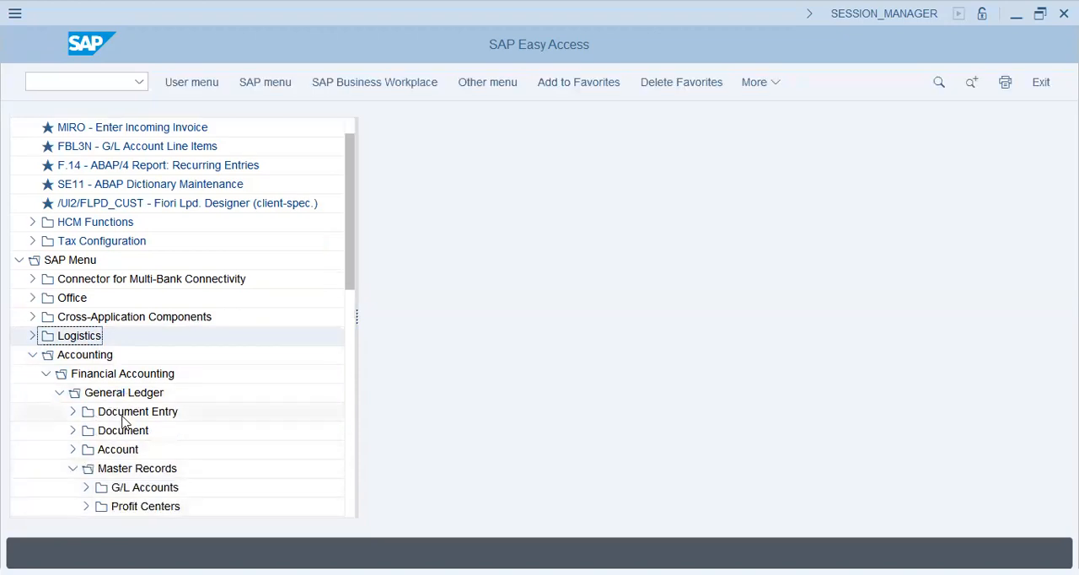
scroll(134, 426, down, 2)
click(87, 373)
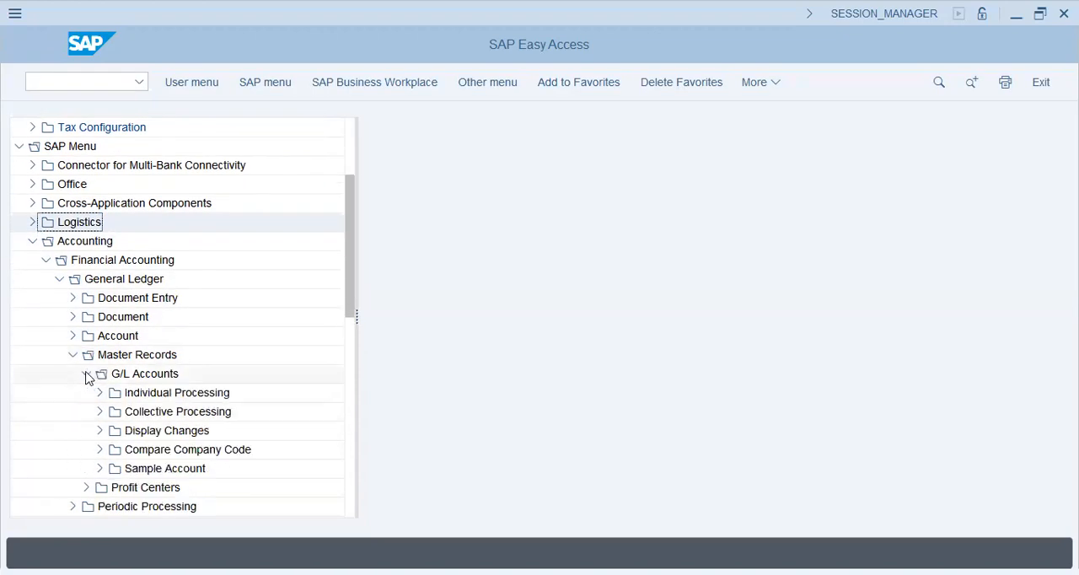
click(154, 391)
click(99, 393)
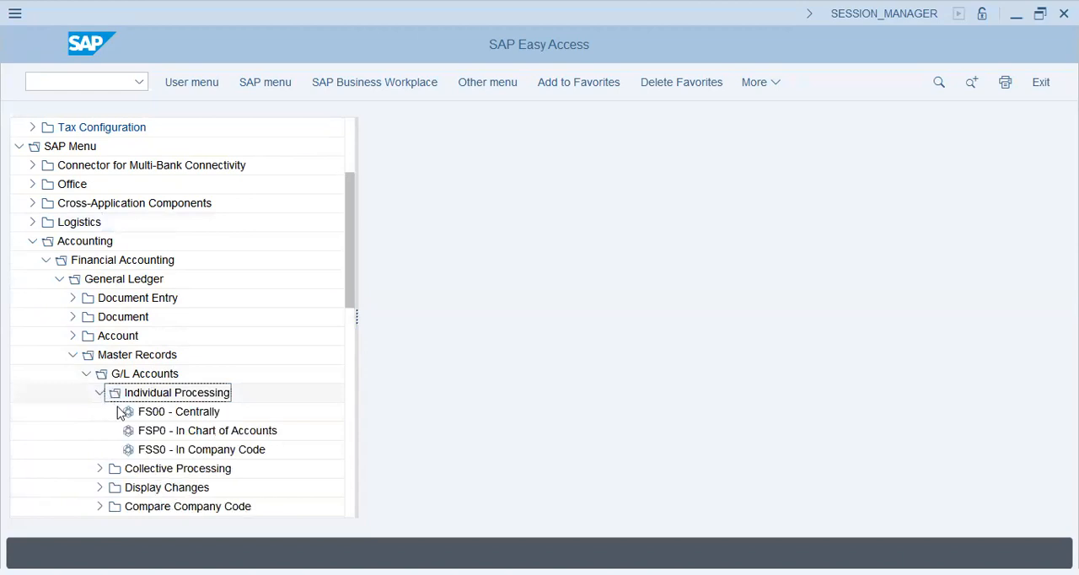
click(177, 412)
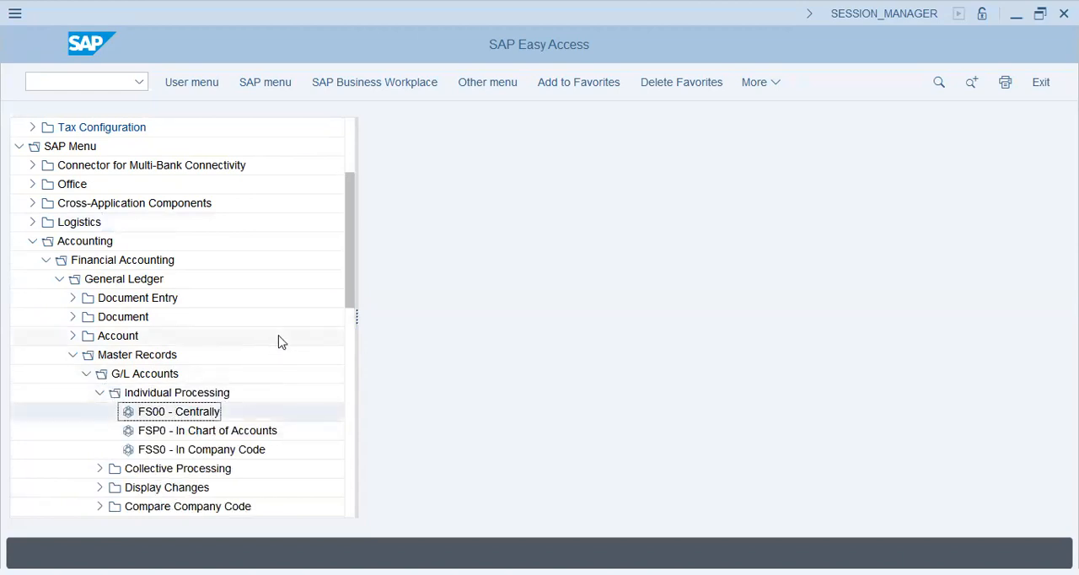
double_click(199, 413)
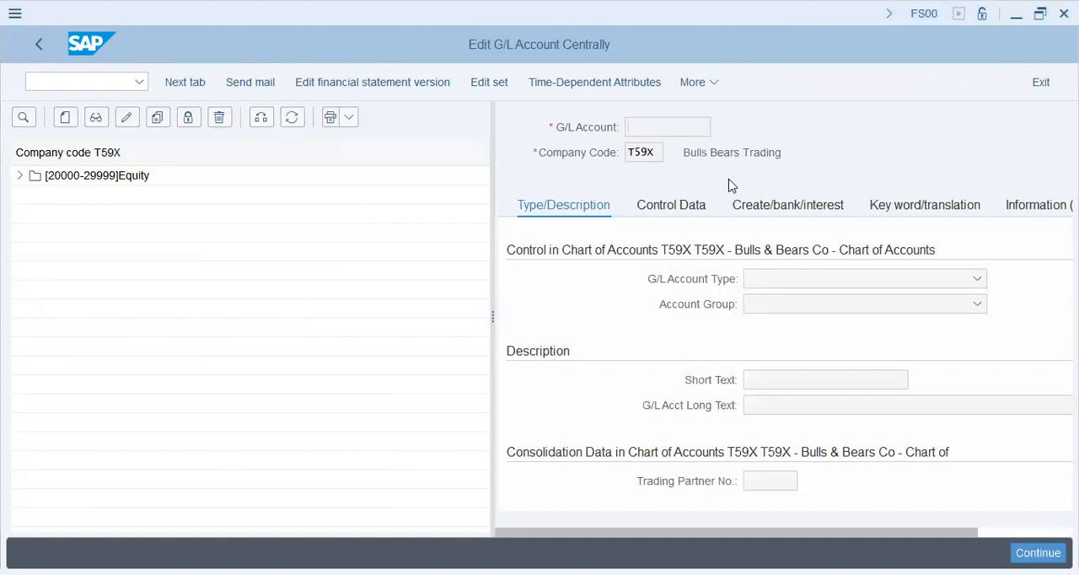
- Enlarge the account details area and display the Retained Earnings account from the Equity group of company code T59X
click(307, 231)
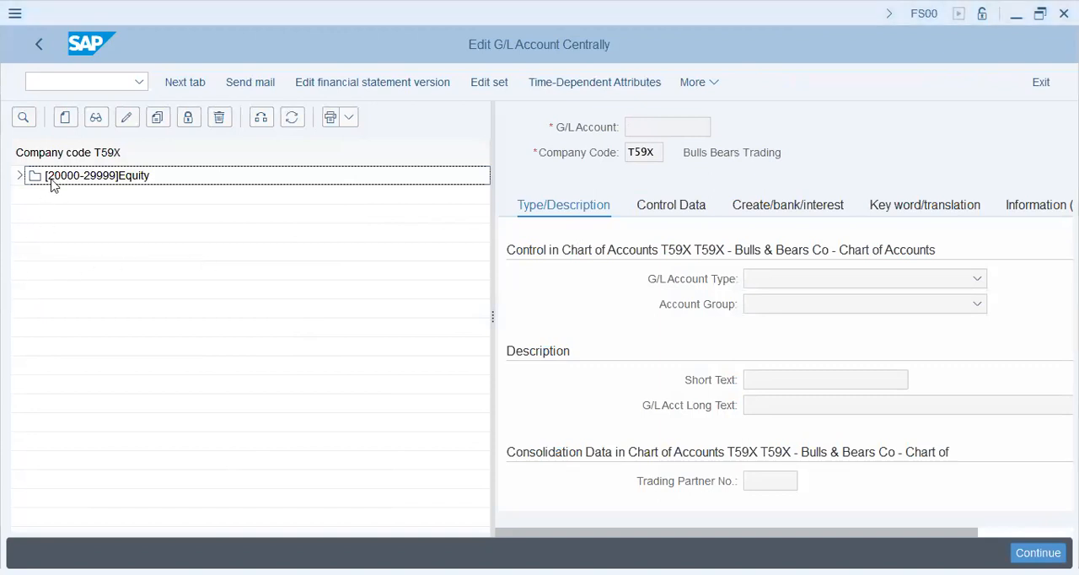
drag(494, 247, 390, 260)
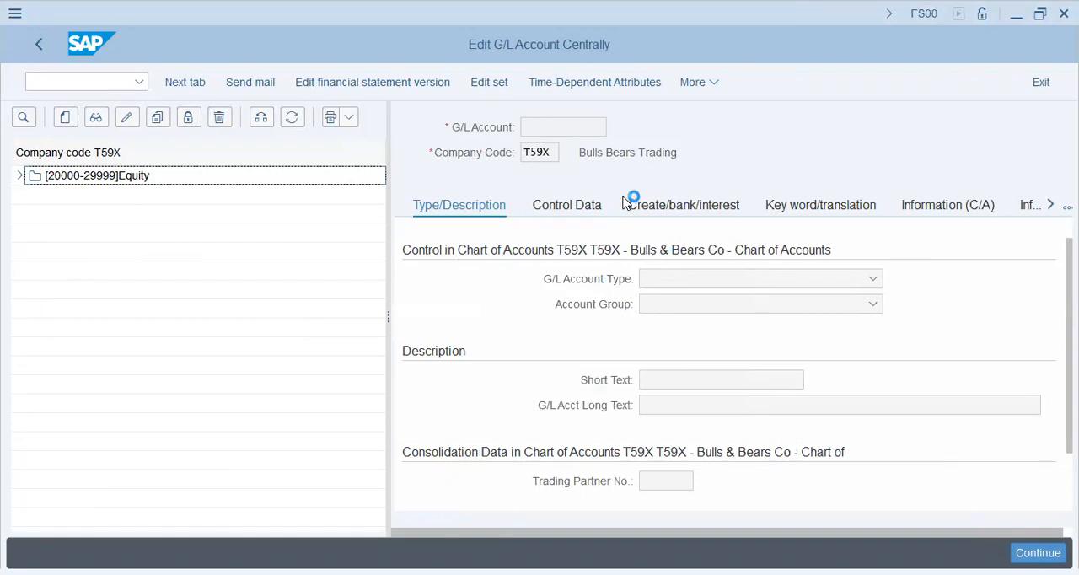
click(572, 127)
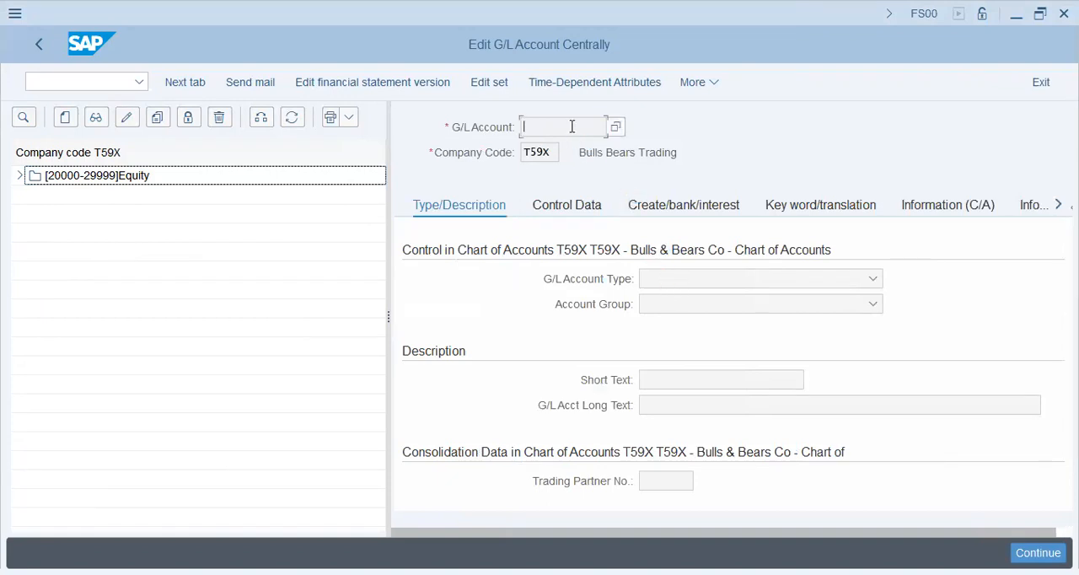
click(468, 132)
click(443, 153)
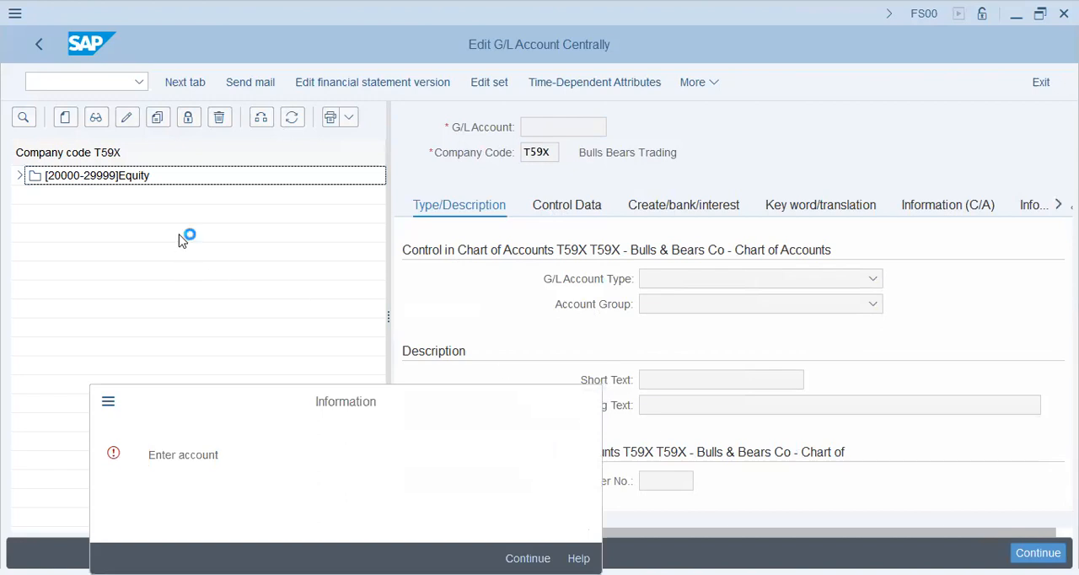
key(Return)
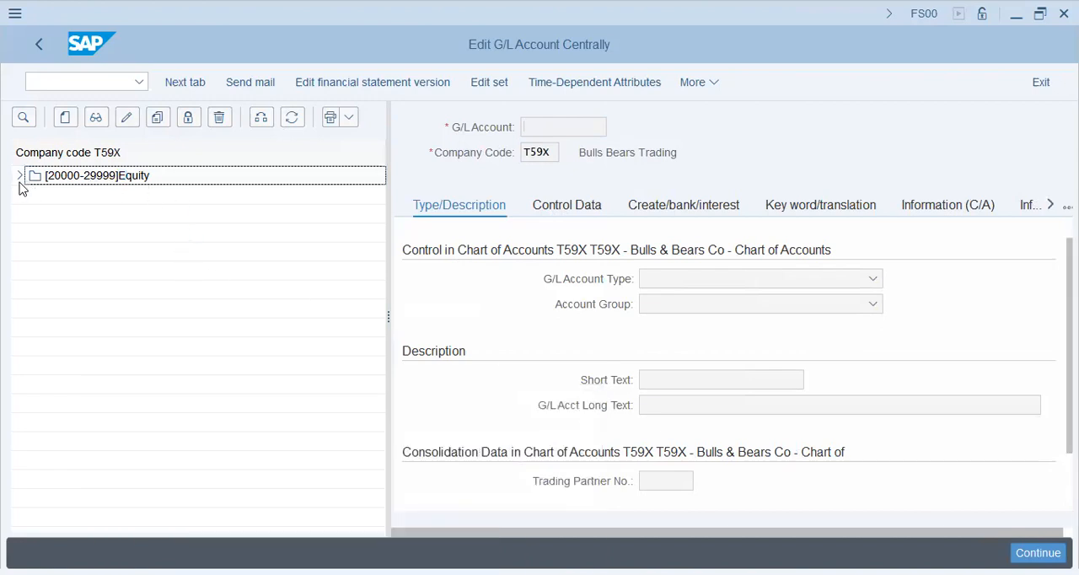
click(19, 175)
double_click(101, 194)
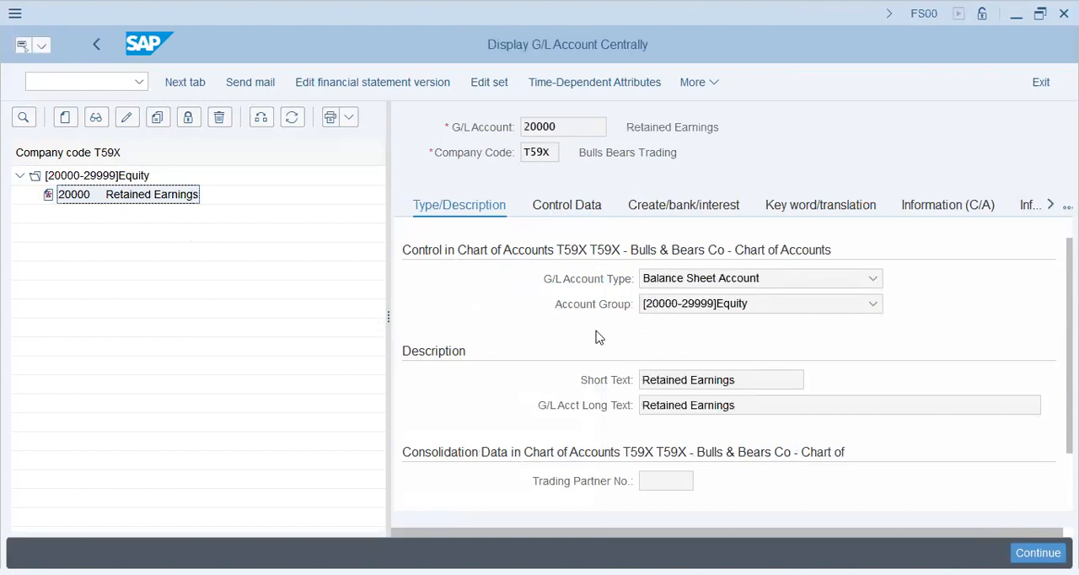
- Examine the Retained Earnings account's group options, short text, long text and account number in its type and description data
click(713, 311)
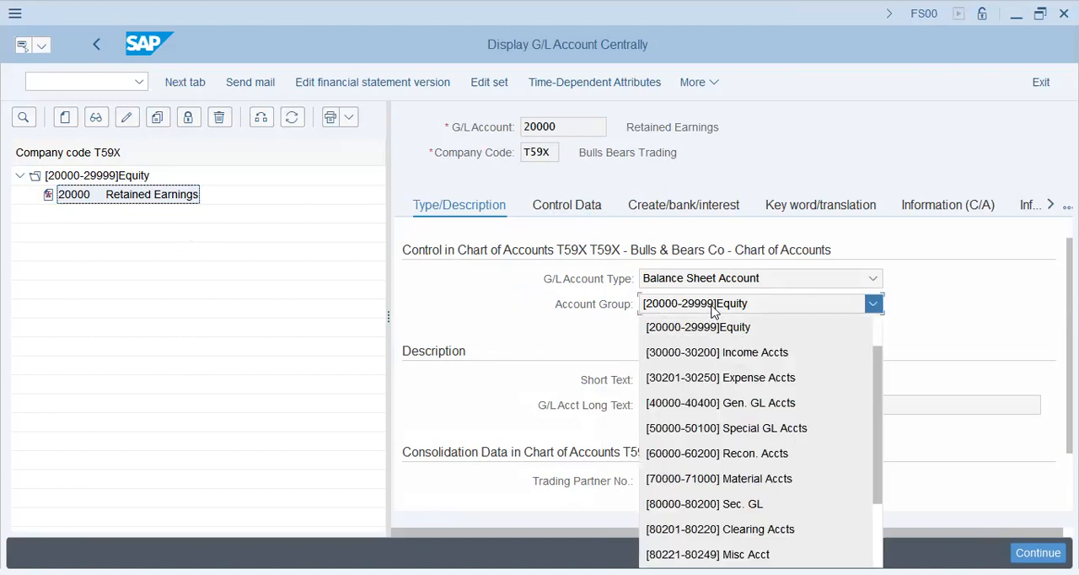
click(518, 308)
click(721, 377)
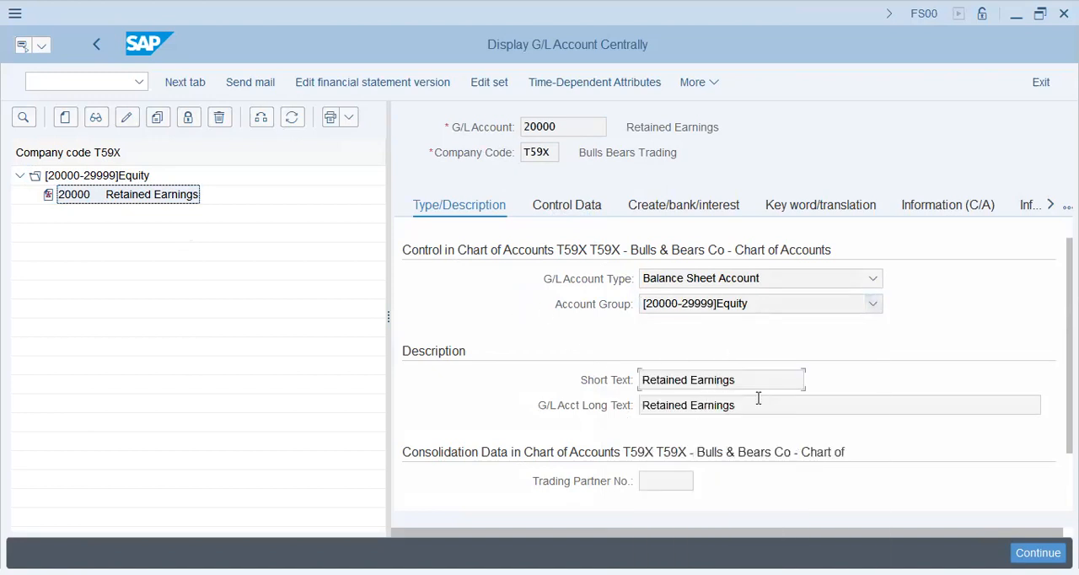
drag(757, 402, 585, 409)
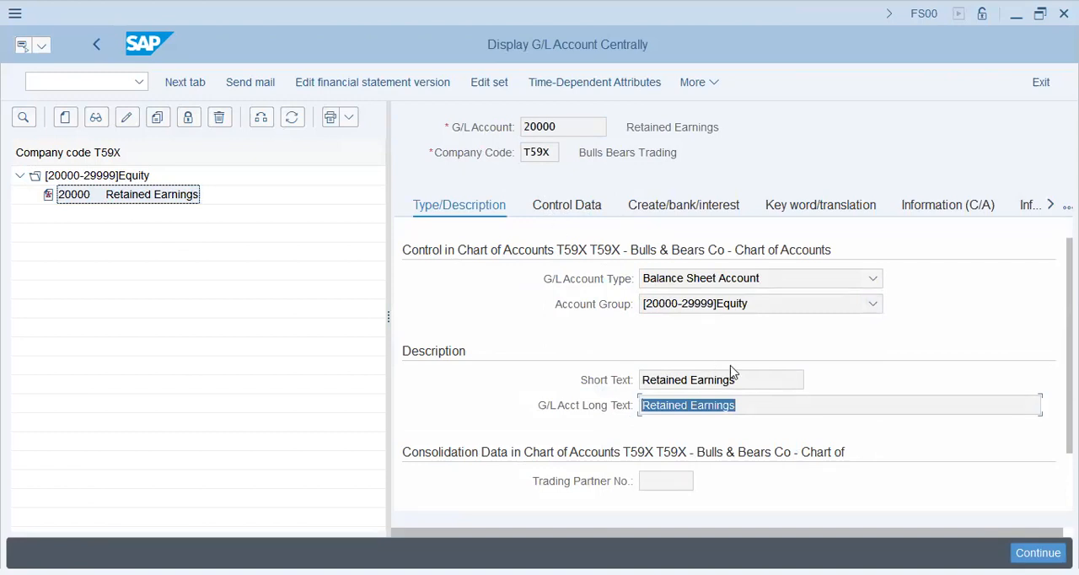
drag(743, 379, 587, 379)
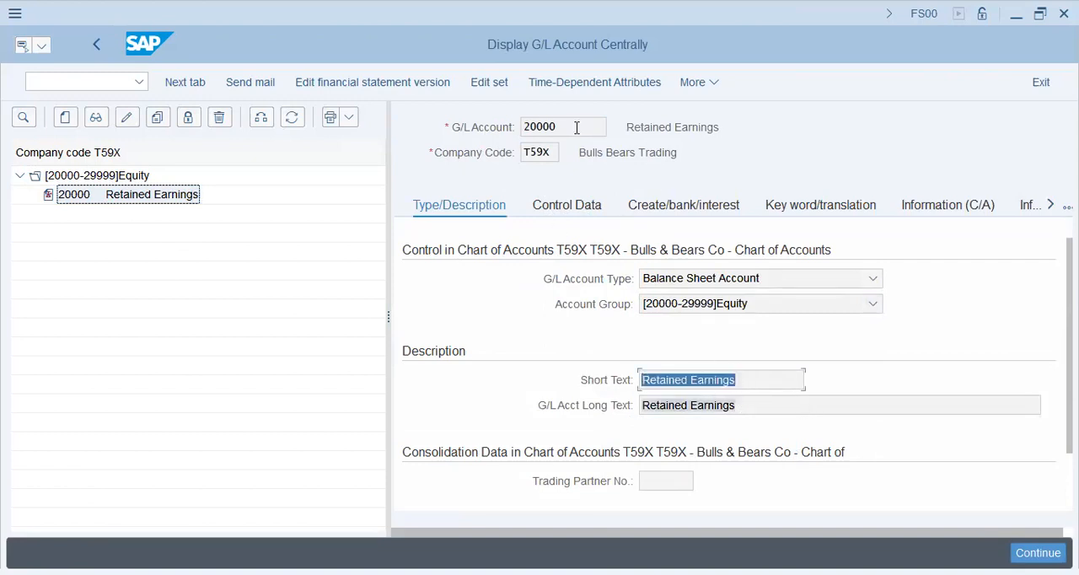
drag(576, 127, 512, 138)
- Examine the account's control data, including the valuation group, reconciliation account type options and account management settings
click(552, 206)
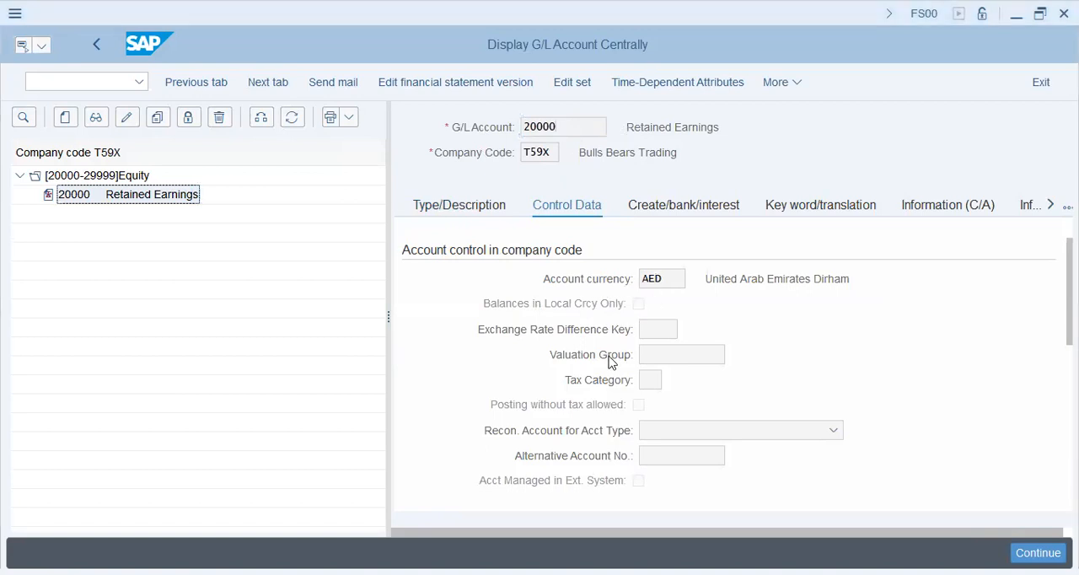
click(665, 357)
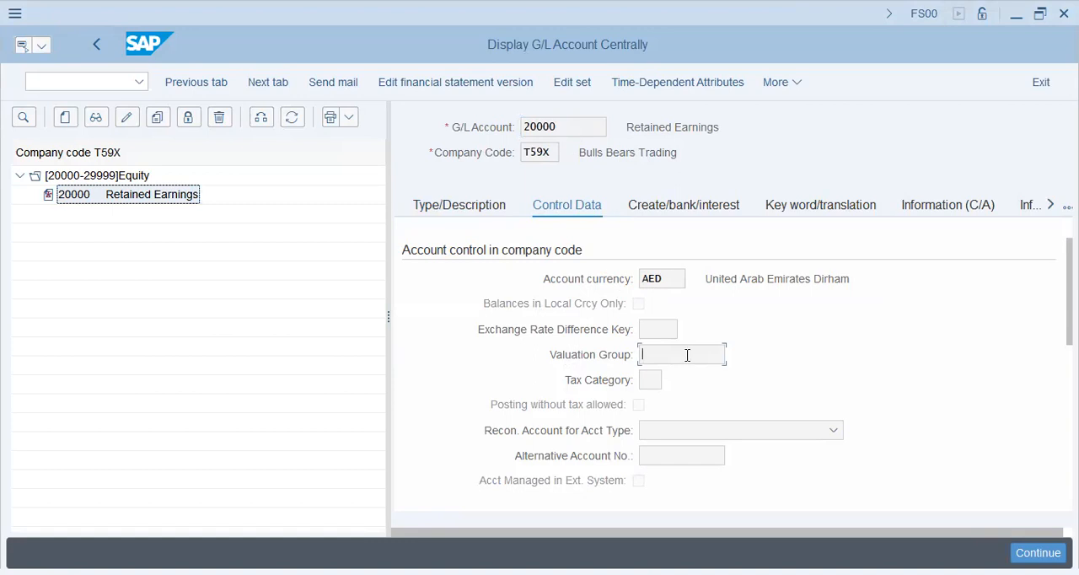
click(684, 437)
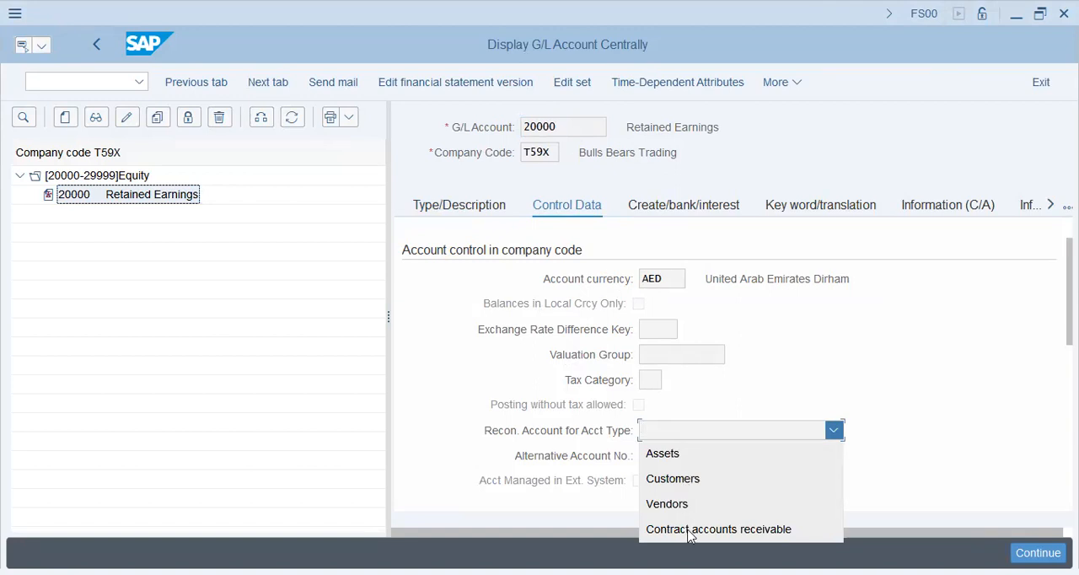
scroll(500, 371, down, 3)
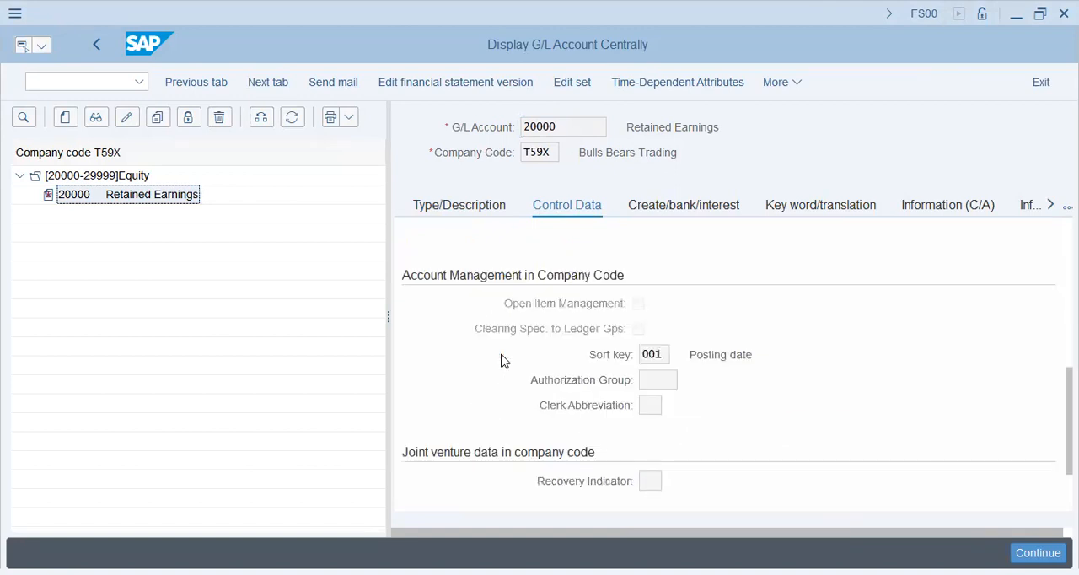
scroll(501, 361, down, 1)
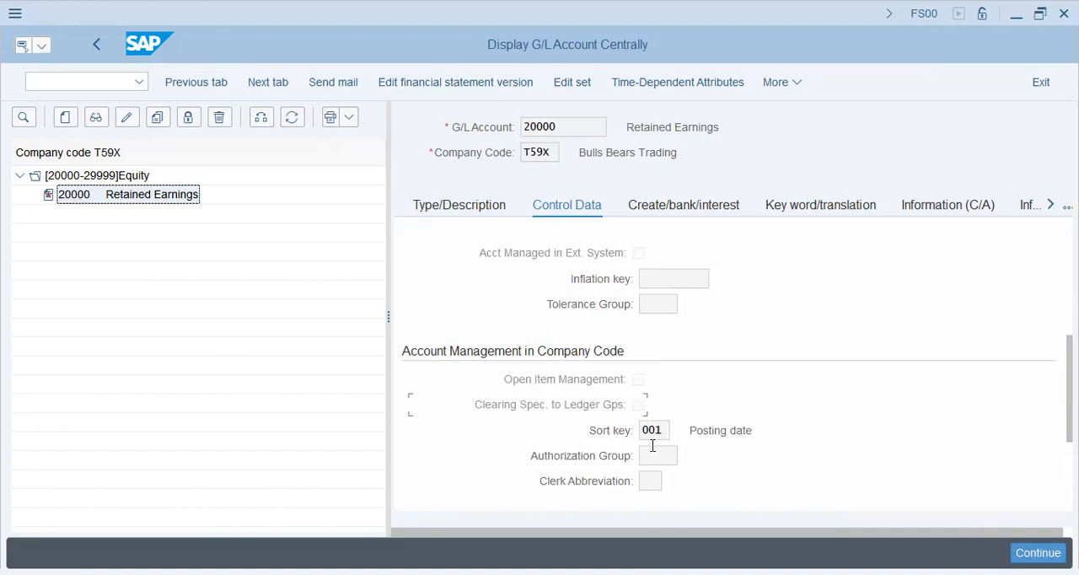
scroll(661, 447, down, 2)
scroll(661, 445, up, 4)
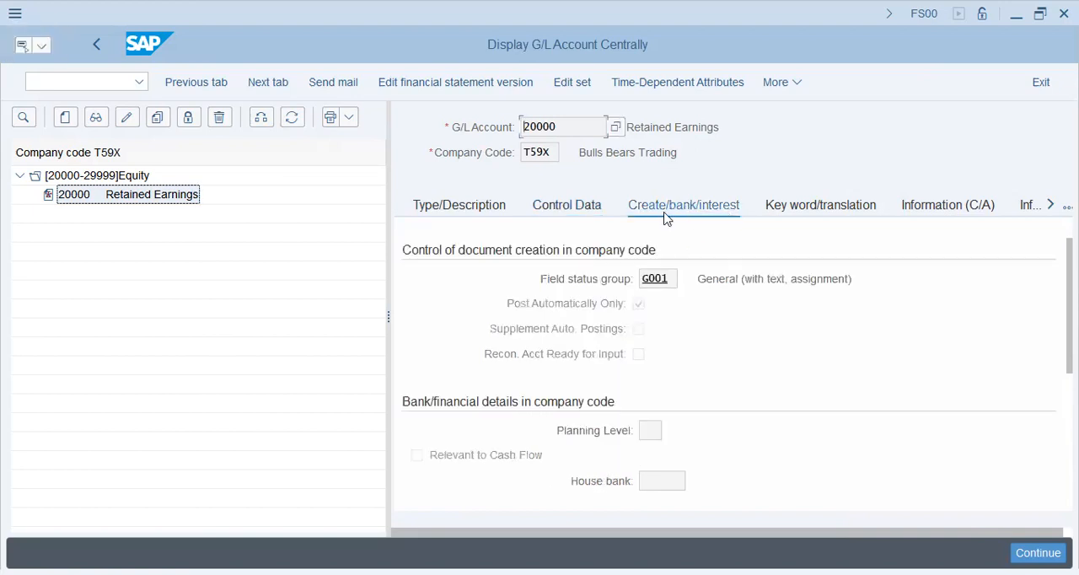
- Examine the field status group and its description in the account's document creation settings
click(670, 281)
double_click(670, 281)
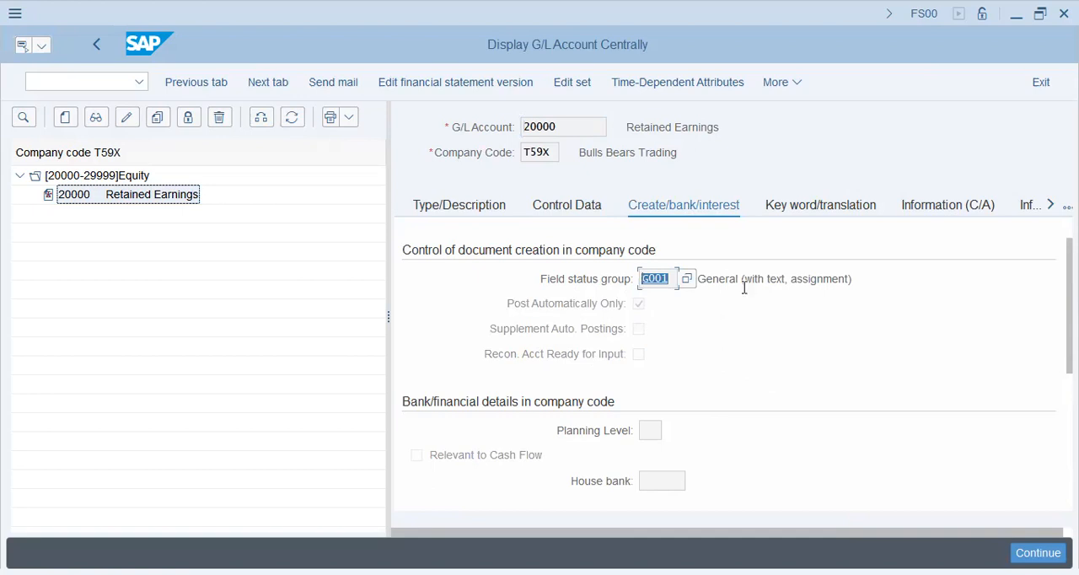
click(708, 280)
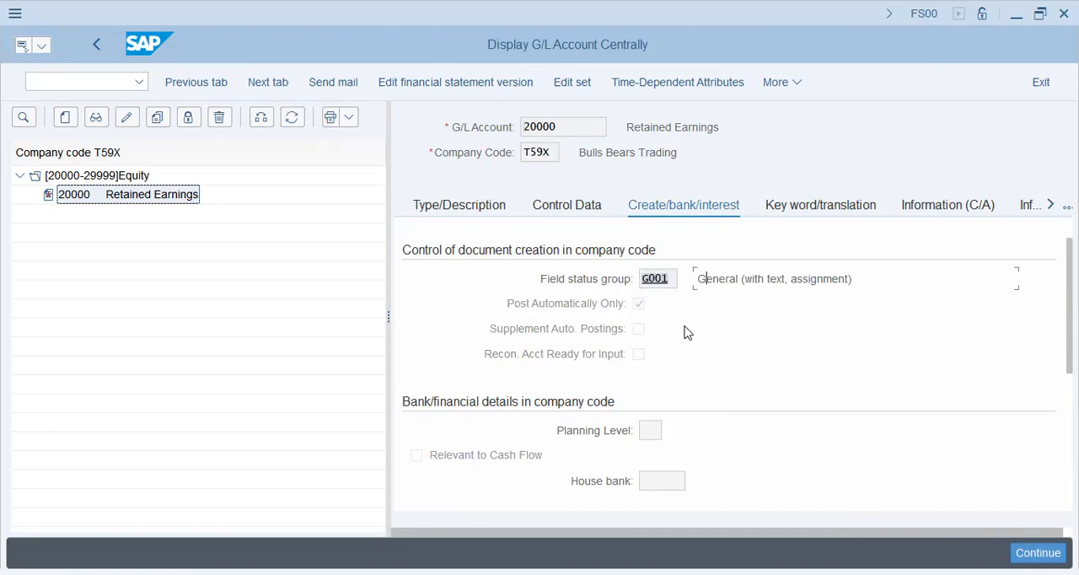
- Leave the G/L account display and return to the SAP Easy Access menu with the /n command
click(122, 88)
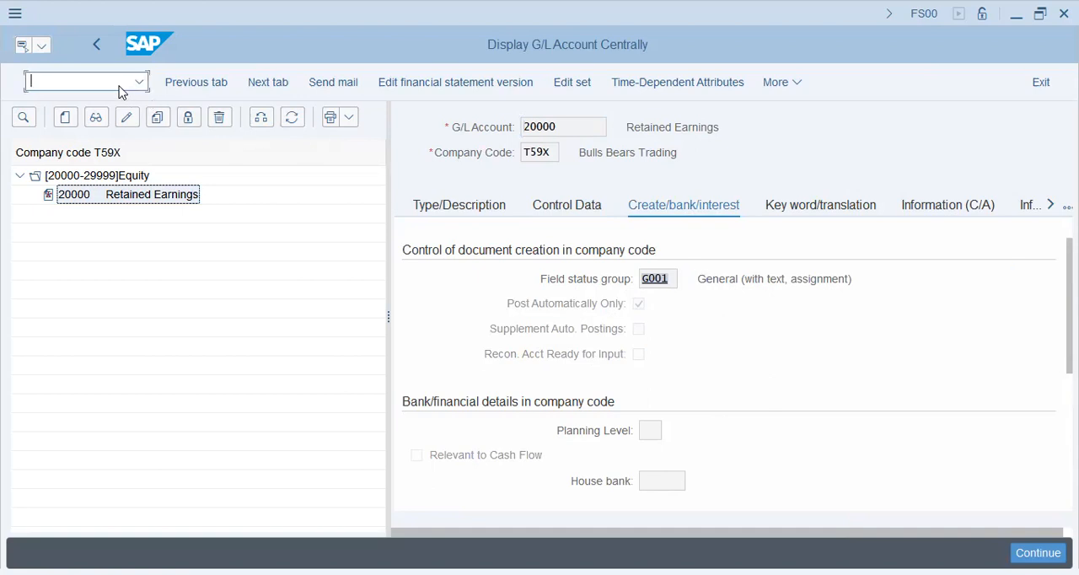
text(/n)
key(Return)
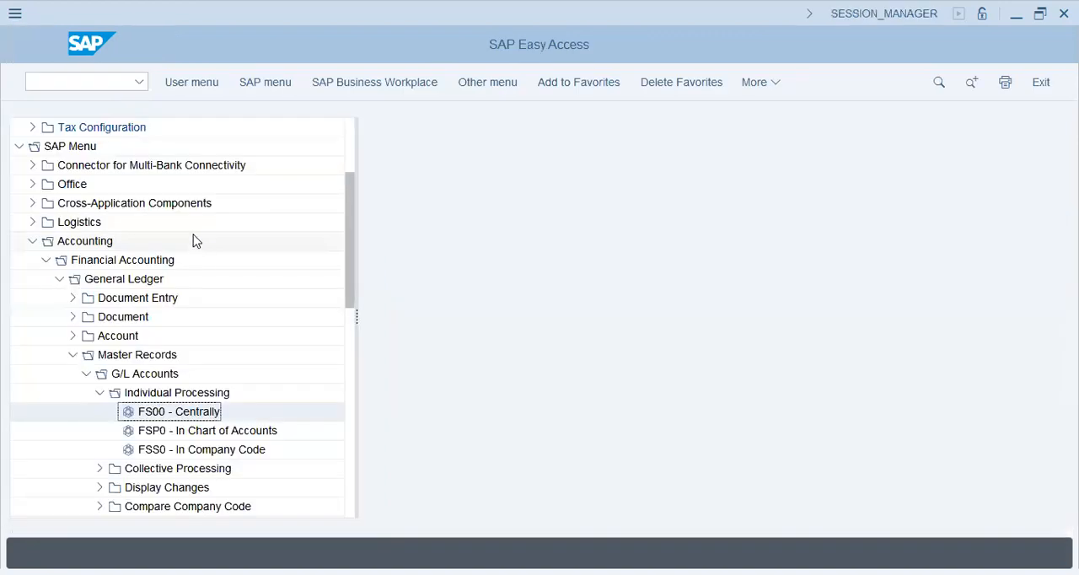
- Collapse Master Records and open the F-02 G/L account posting transaction from the General Ledger's Document Entry folder
click(72, 355)
click(72, 297)
click(161, 263)
click(163, 301)
double_click(163, 301)
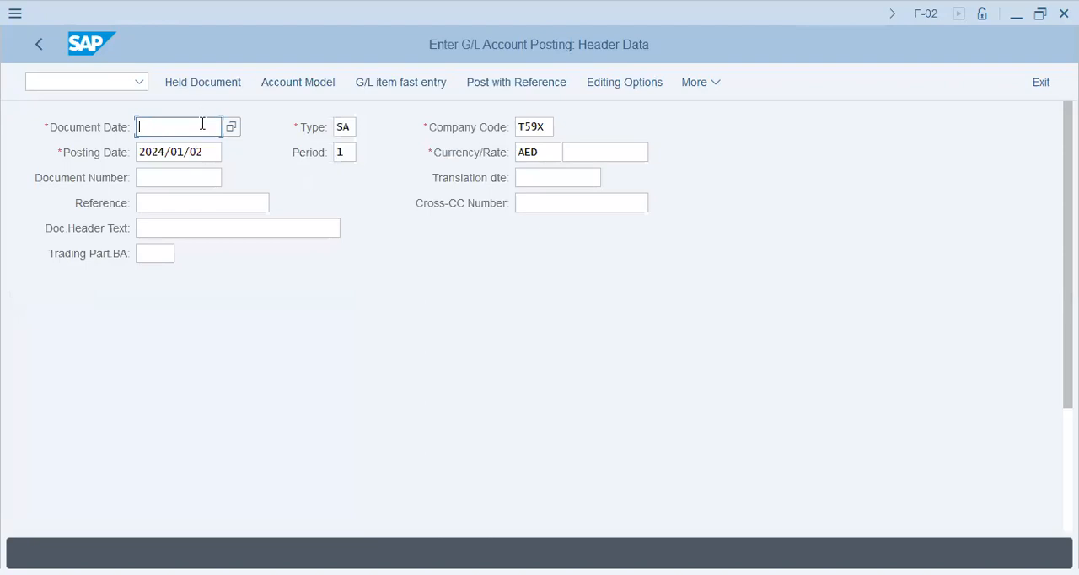
- Review the optional header fields for document number, reference, header text, trading partner business area, cross-company number and translation date
click(196, 178)
click(191, 202)
click(186, 229)
click(151, 254)
click(543, 200)
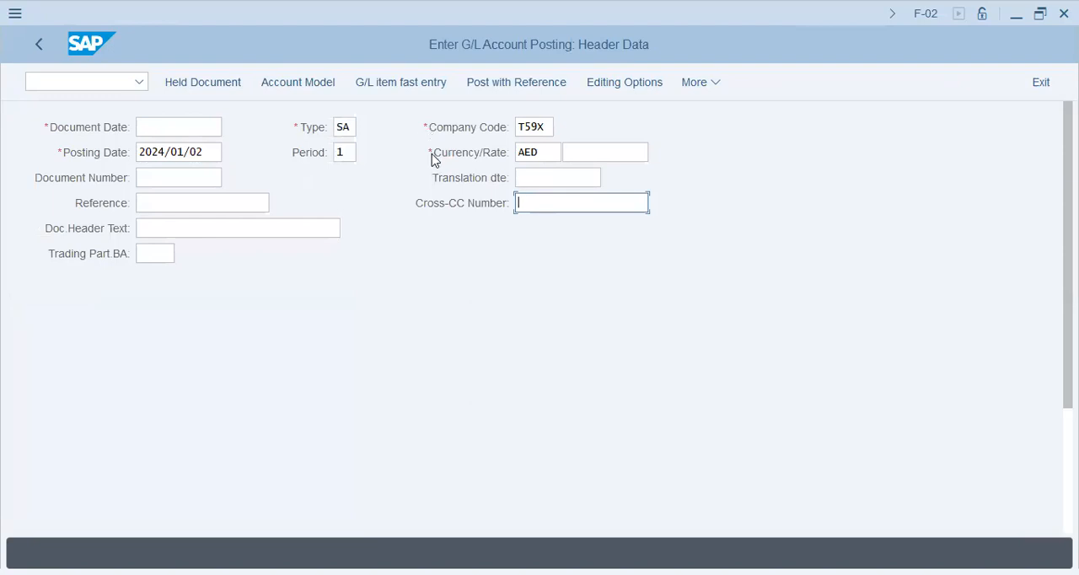
click(544, 178)
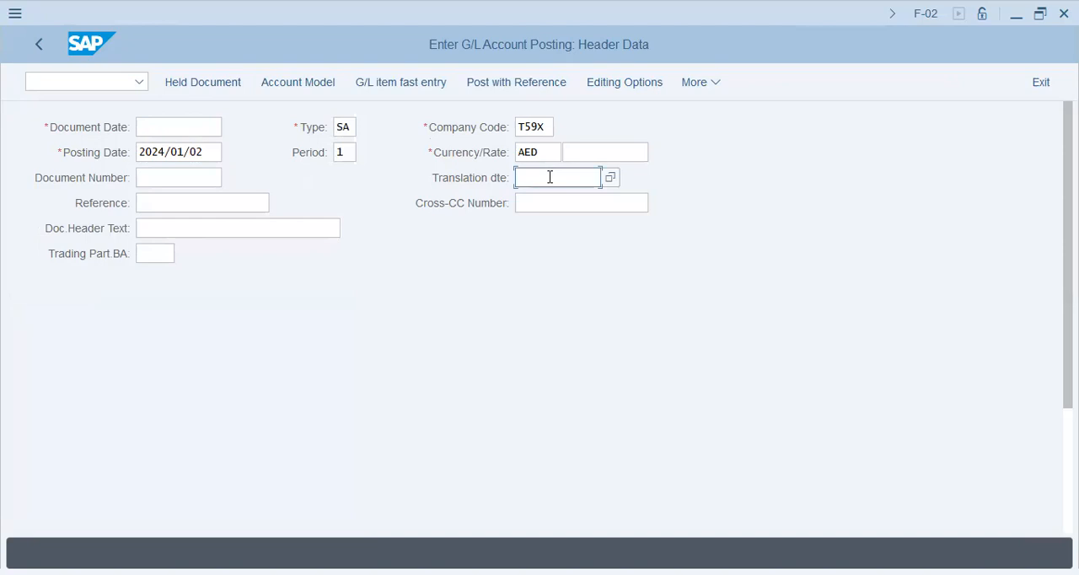
click(450, 186)
click(537, 178)
- Review the mandatory currency, posting date and document type fields of the posting header
click(544, 157)
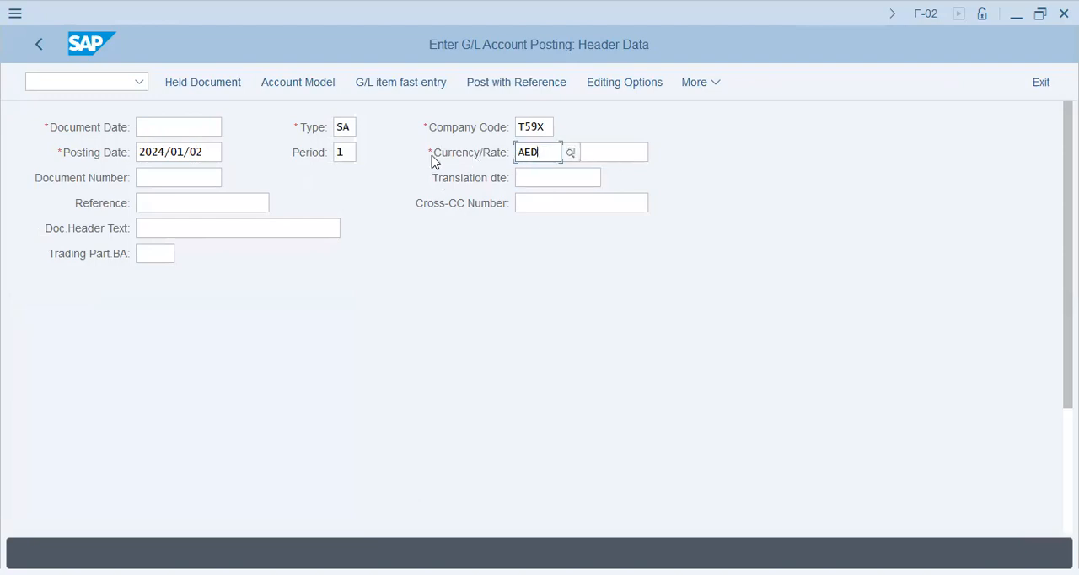
click(433, 155)
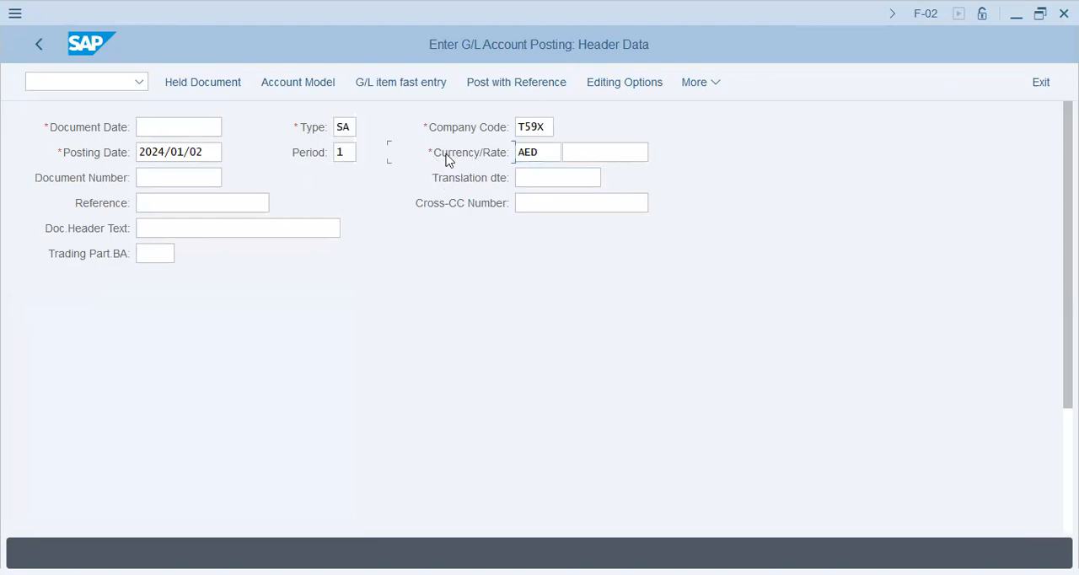
click(543, 151)
click(207, 151)
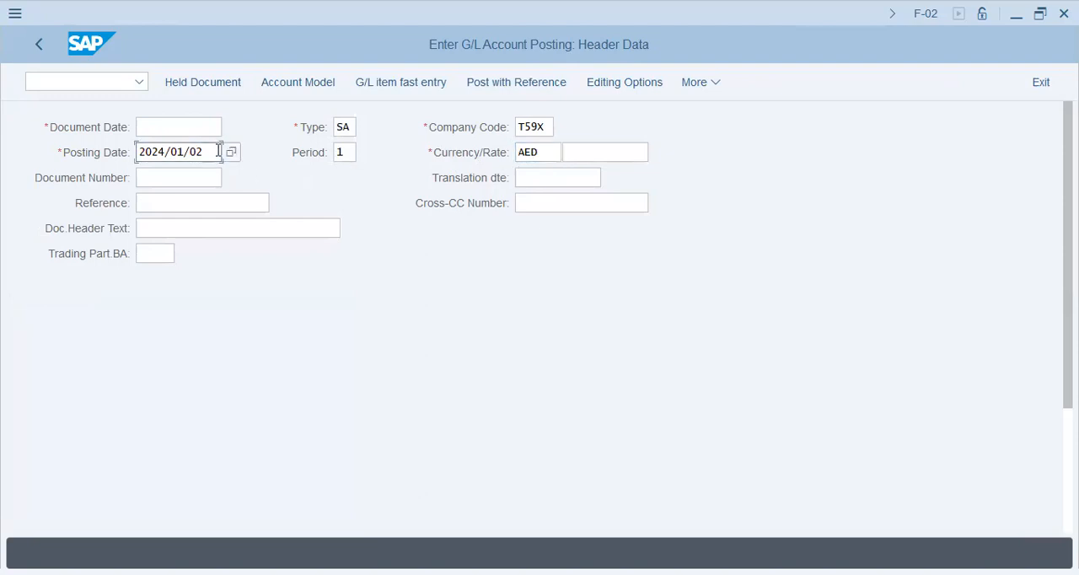
click(340, 126)
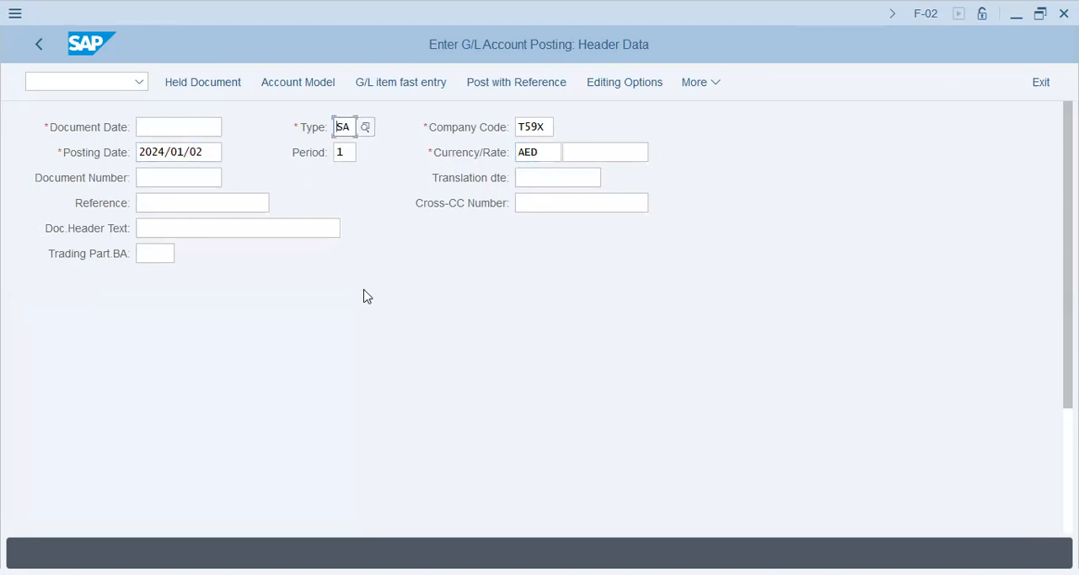
- Set the document date of the G/L posting to 2023/11/01 and move on to the posting date
click(178, 128)
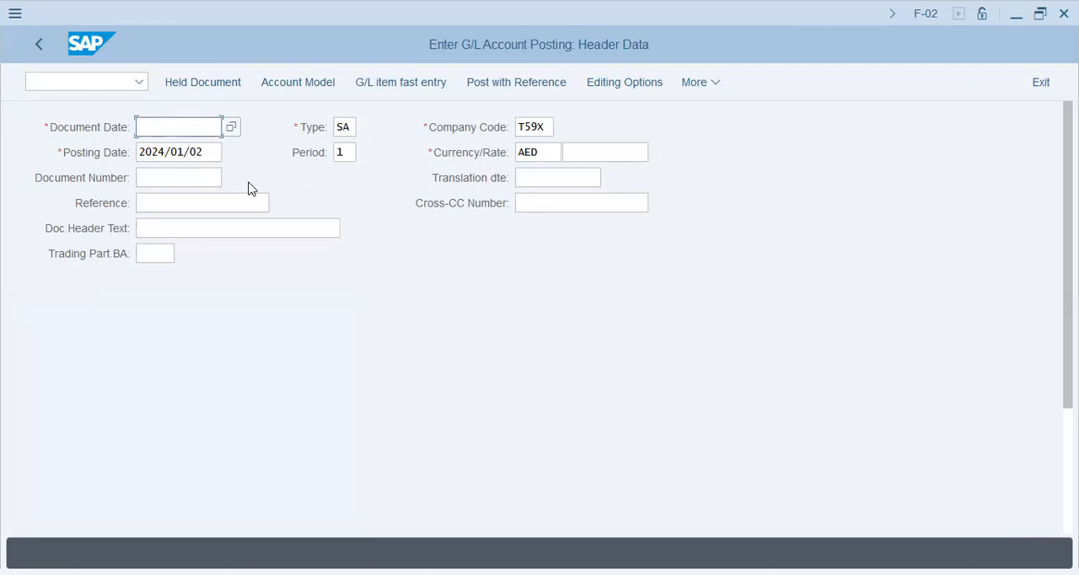
text(20)
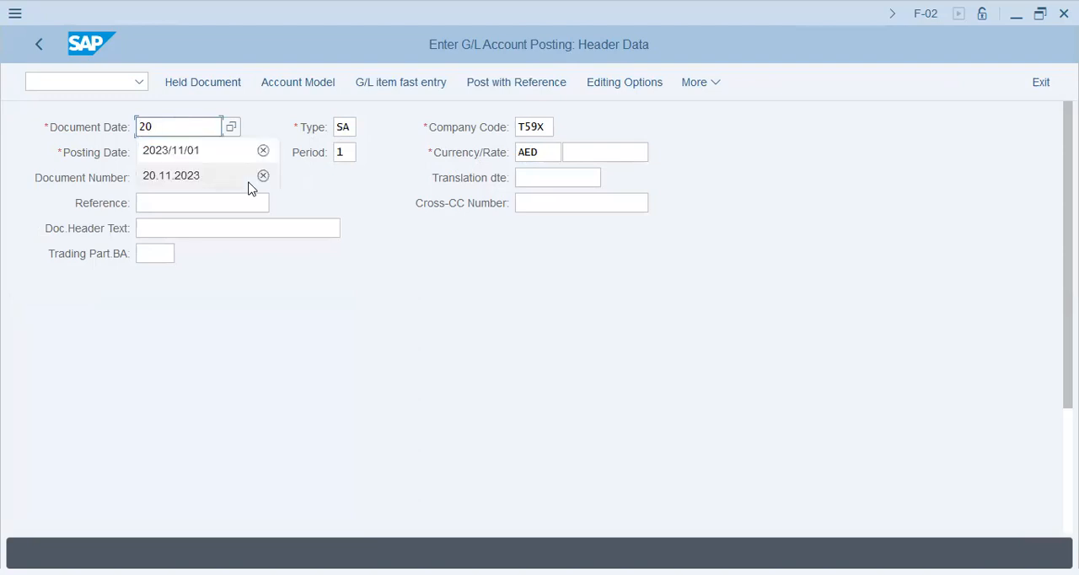
key(Down)
key(Tab)
key(Tab)
key(Tab)
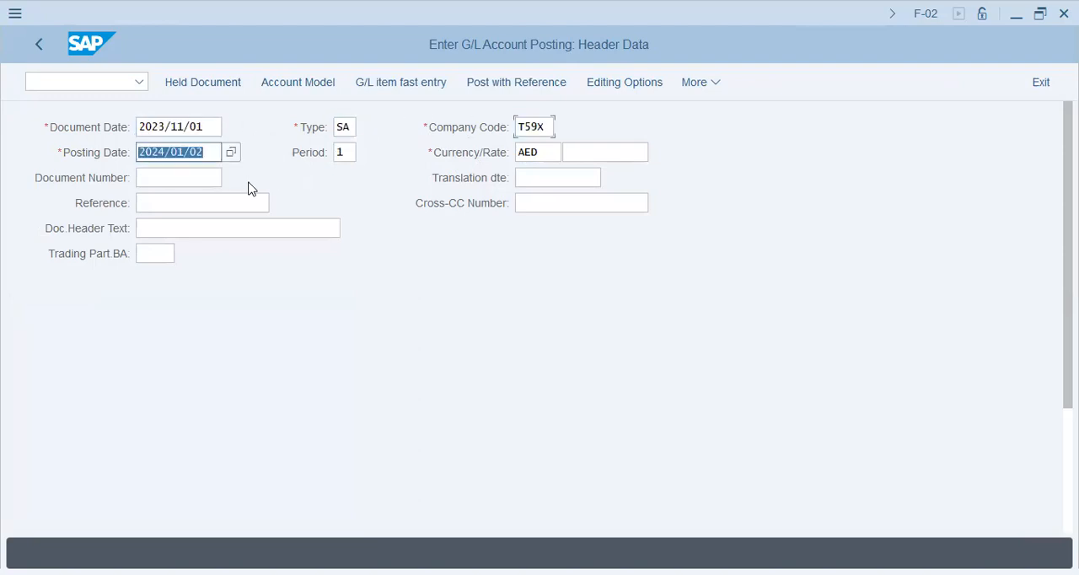
- Set the posting date of the G/L posting to 2023/11/01 and move past the period field
text(2023)
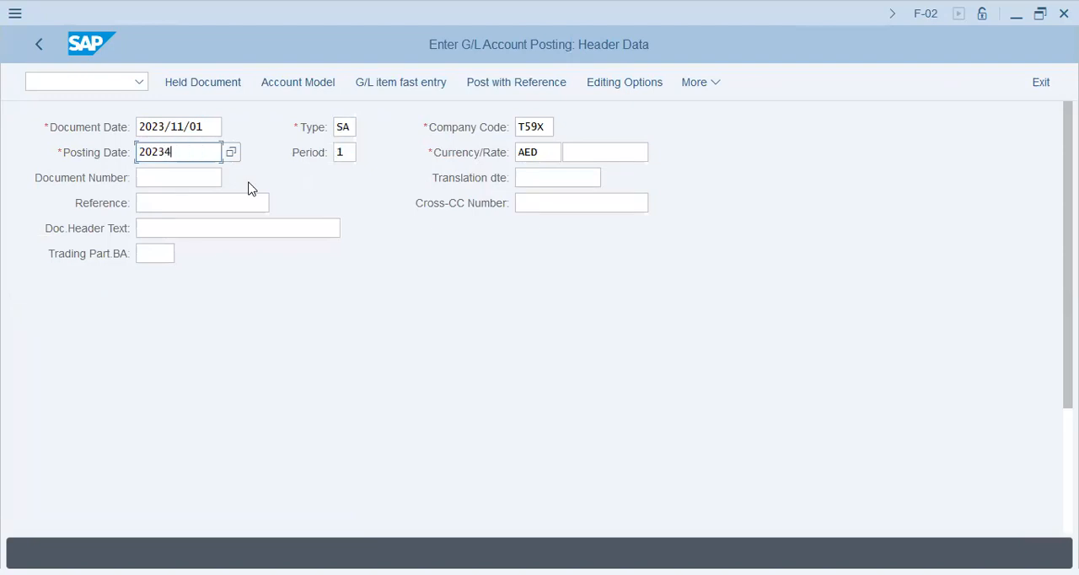
text(/11/)
key(Tab)
key(Tab)
key(Tab)
key(Tab)
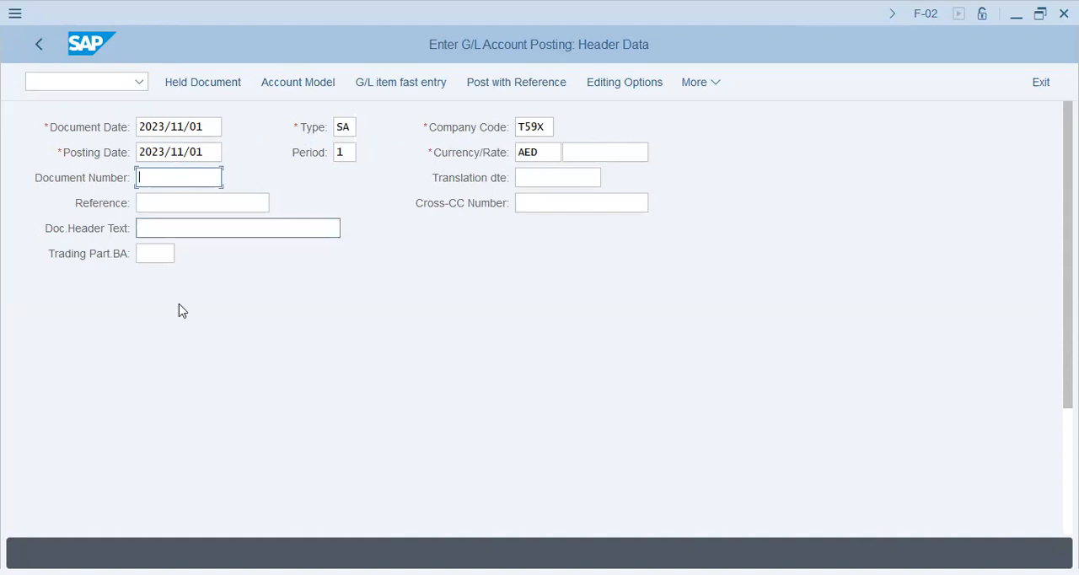
- Enter G/L account 30201 for the first line item with posting key 40
scroll(173, 354, down, 5)
click(97, 507)
click(205, 507)
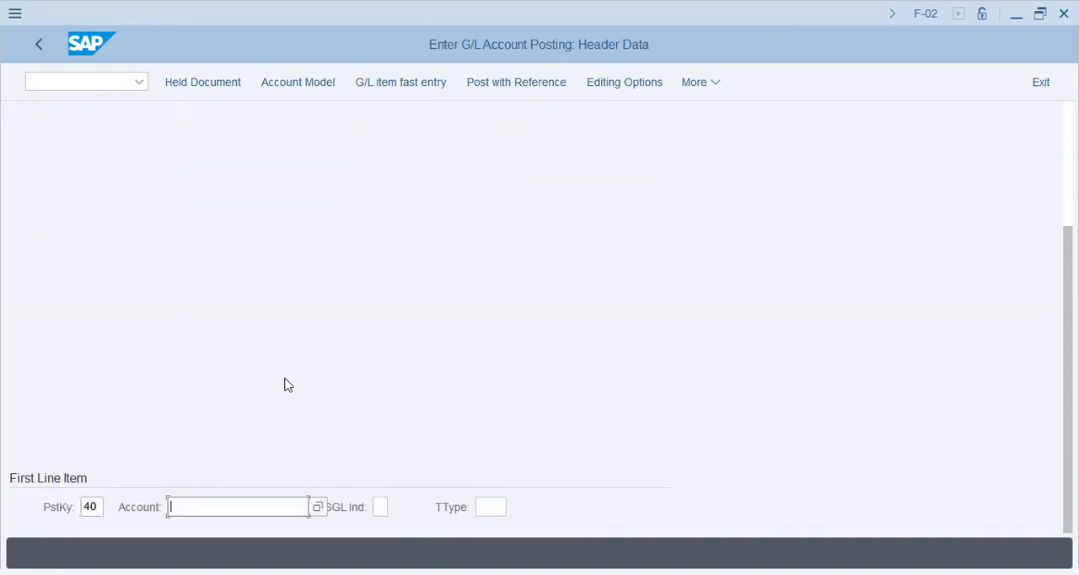
text(30201)
key(Tab)
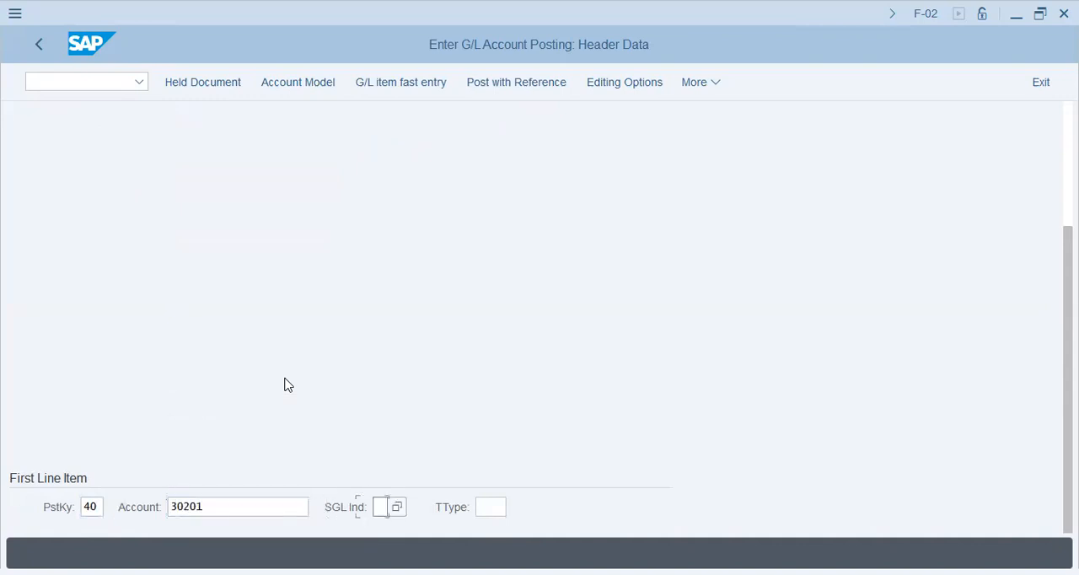
- Change the posting header's company code to AA42 and the currency to PKR
scroll(349, 290, up, 3)
drag(546, 118, 509, 118)
text(aa423)
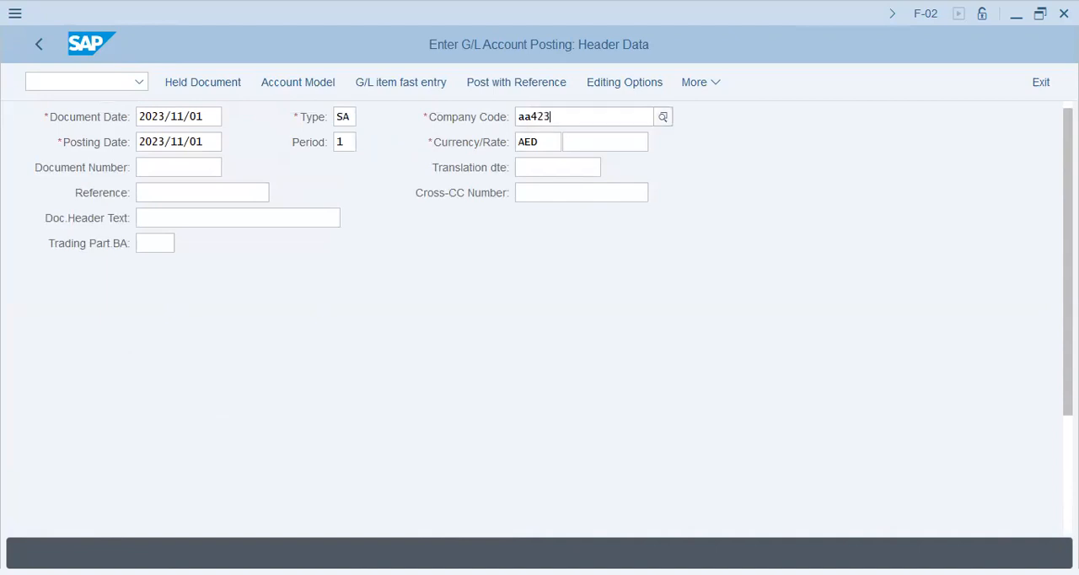
key(Return)
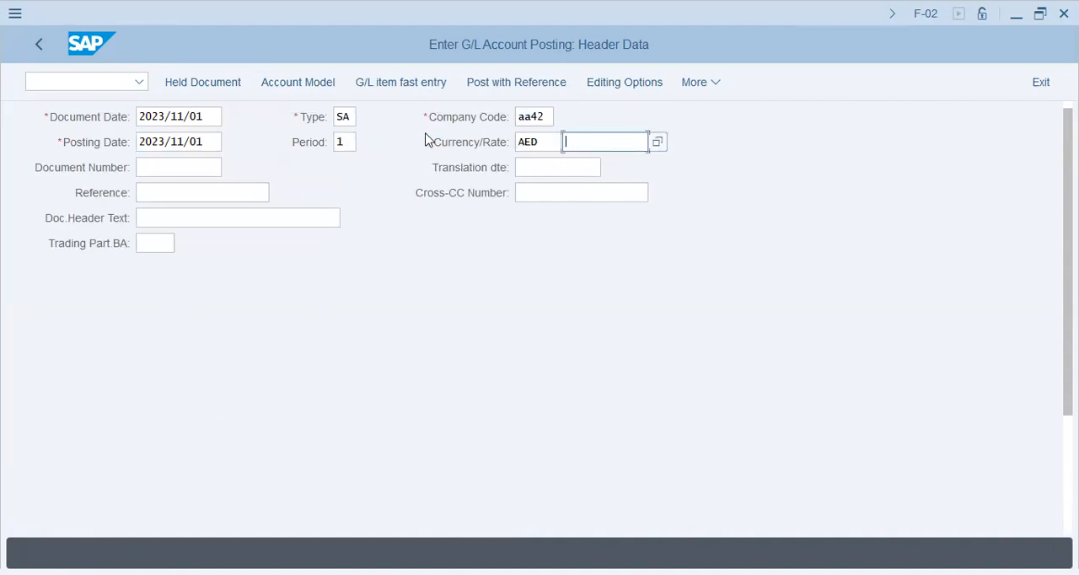
key(shift+Tab)
text(pkr)
key(Tab)
key(Tab)
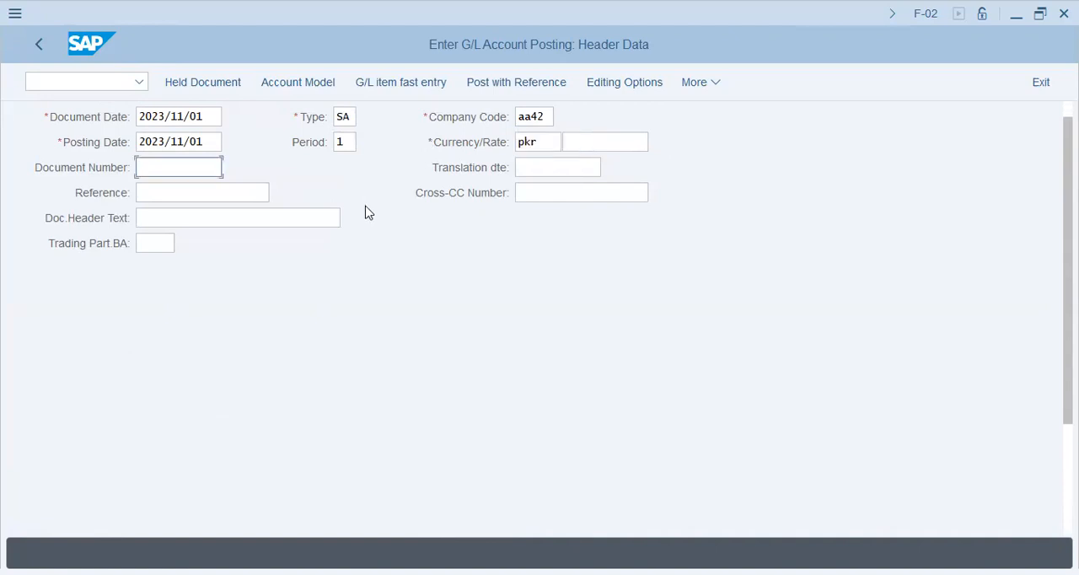
- Confirm the header data, accept the period adjustment, and proceed to the first debit item's details
scroll(376, 294, down, 4)
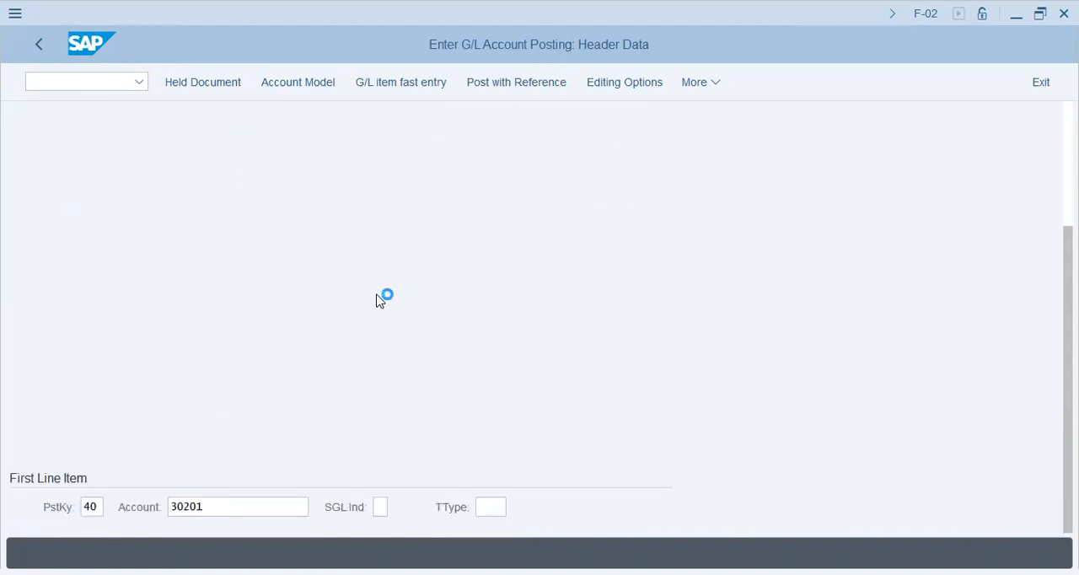
key(Return)
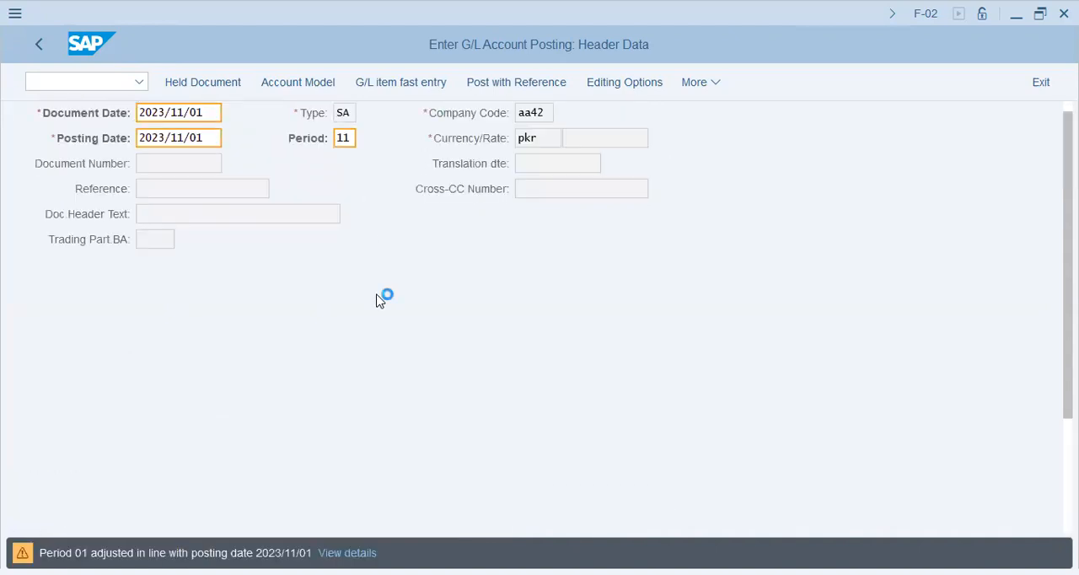
key(Return)
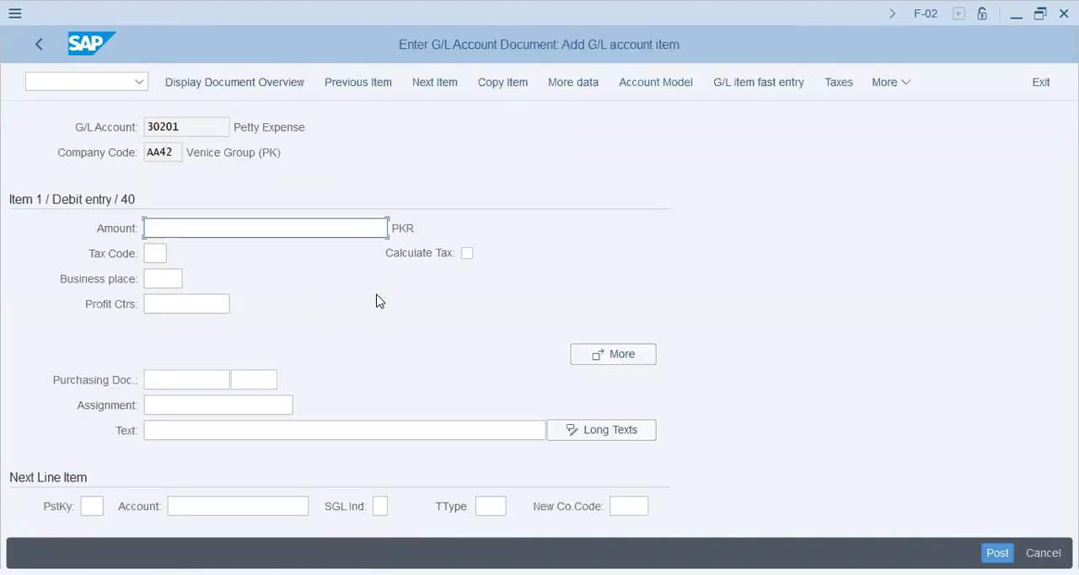
- Review the debit item's business place, purchasing document, assignment and text fields
click(164, 281)
click(178, 385)
click(195, 410)
click(205, 433)
click(200, 405)
click(198, 384)
- Open the field status variants transaction OBC4 in a new session
click(77, 91)
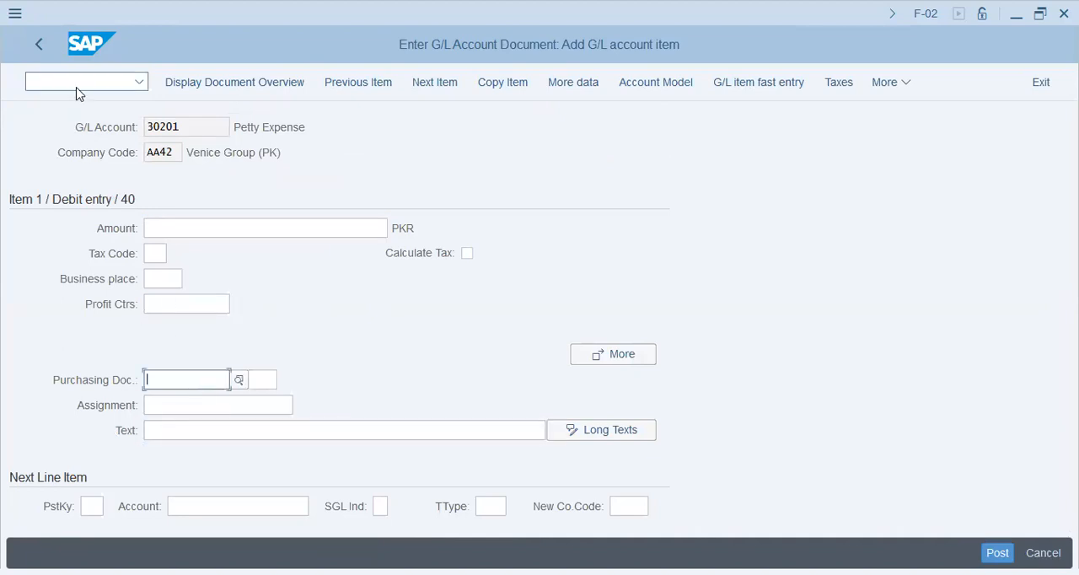
text(/n)
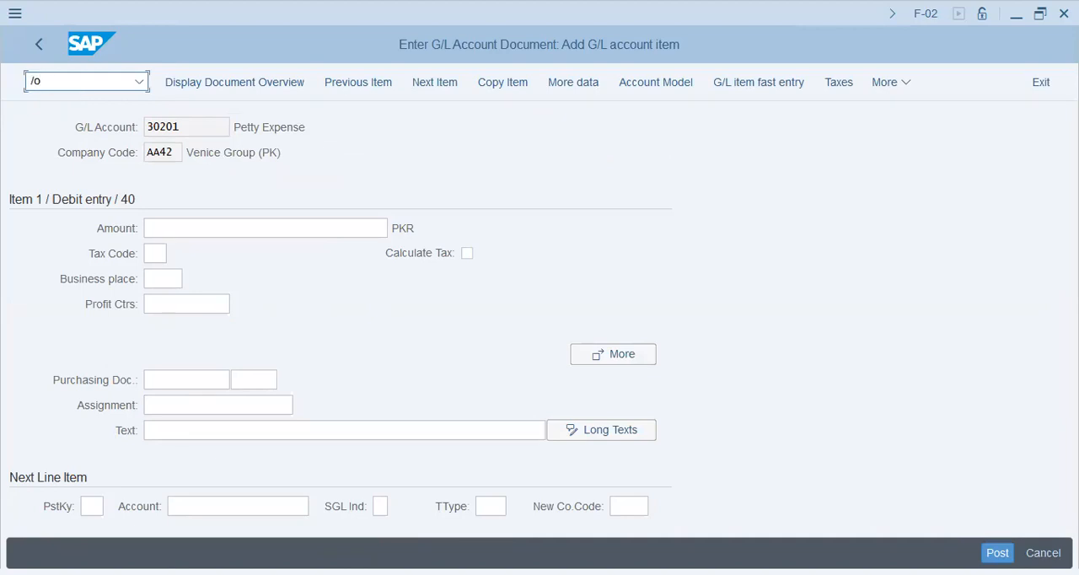
text(obc4)
key(Return)
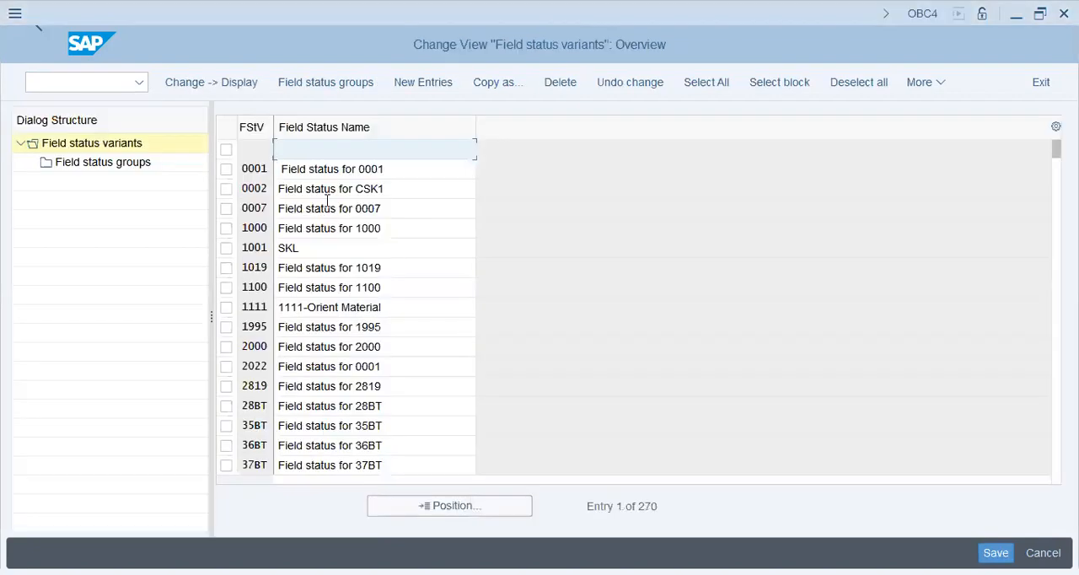
- Find field status variant T59X, select it and open its field status groups
click(329, 191)
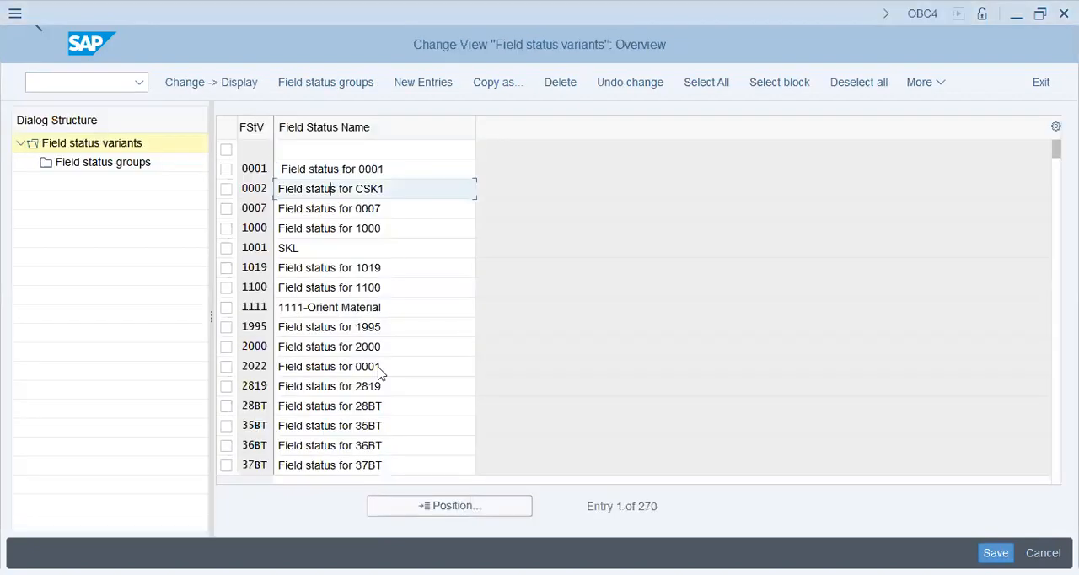
click(452, 508)
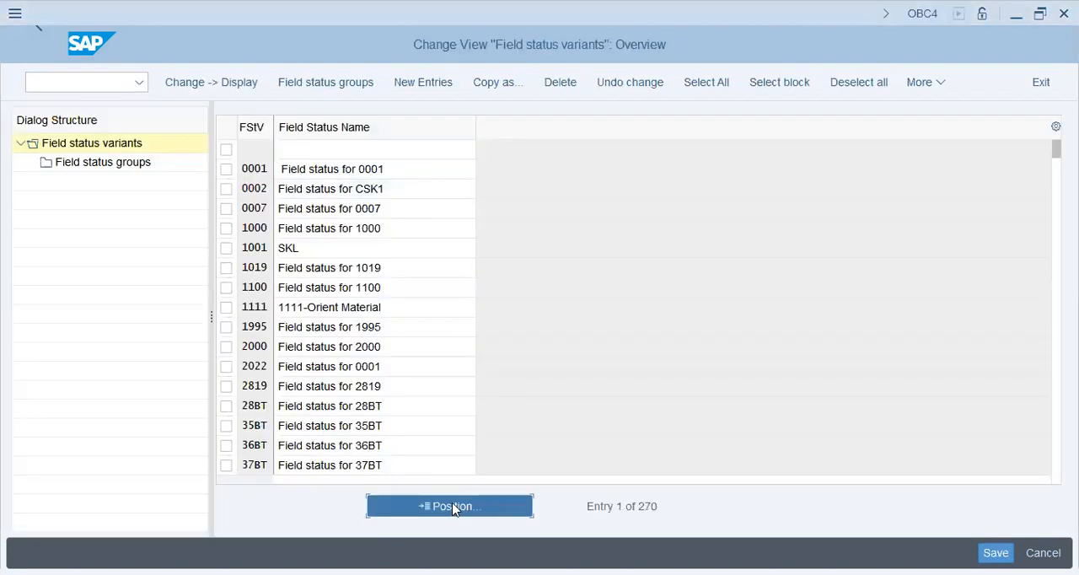
text(t59x)
key(Return)
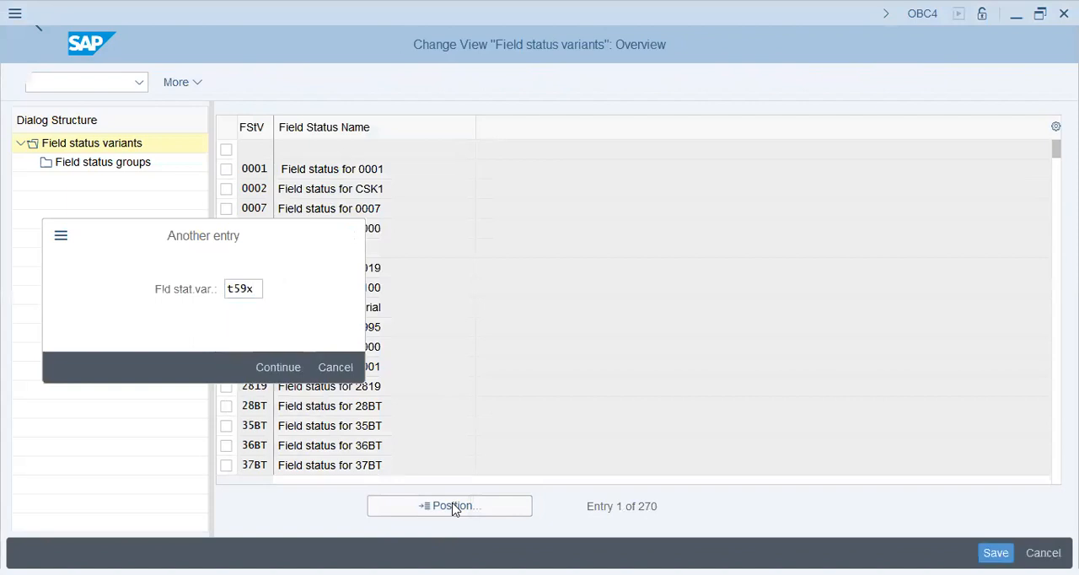
click(330, 150)
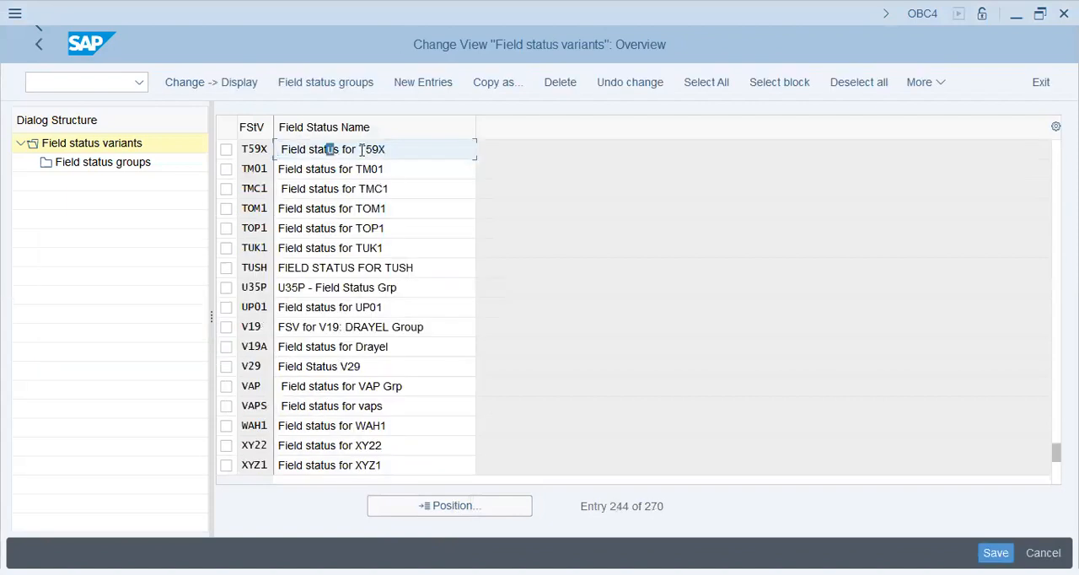
double_click(362, 150)
click(226, 149)
double_click(140, 162)
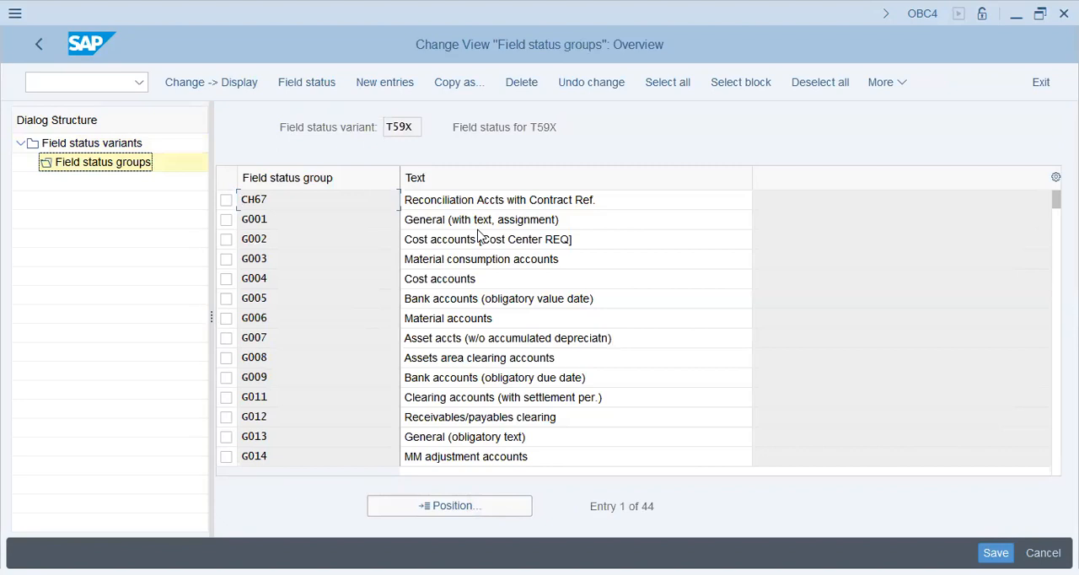
- Examine the General group G001 of variant T59X and return to the field status variants list
click(302, 219)
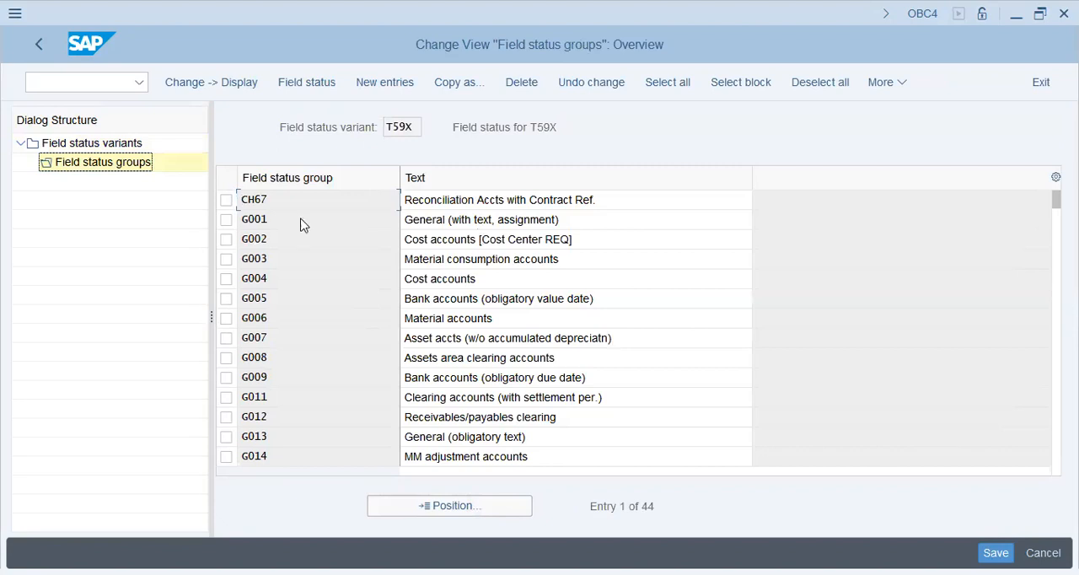
double_click(574, 222)
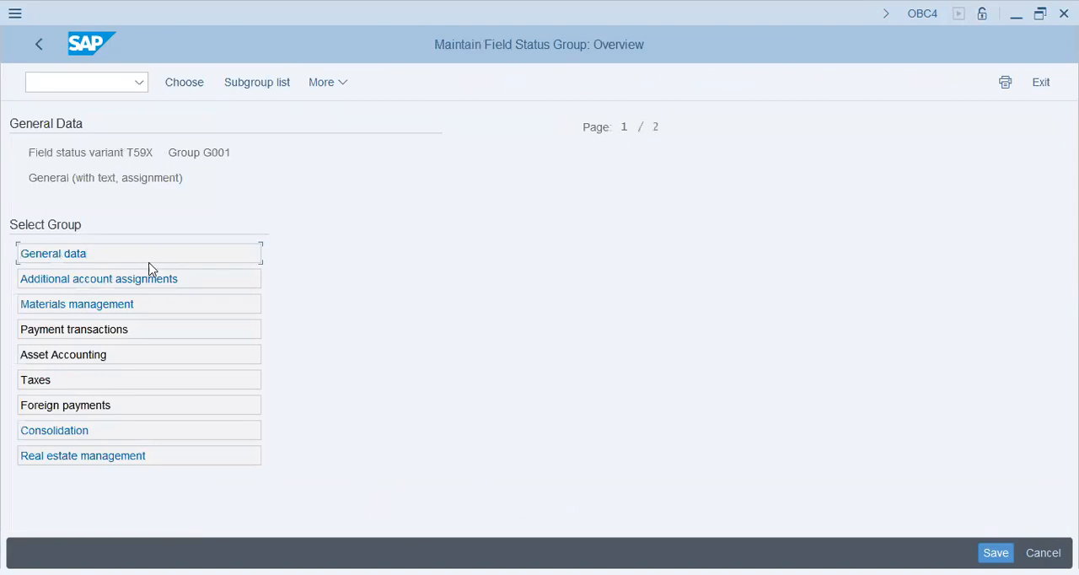
click(39, 46)
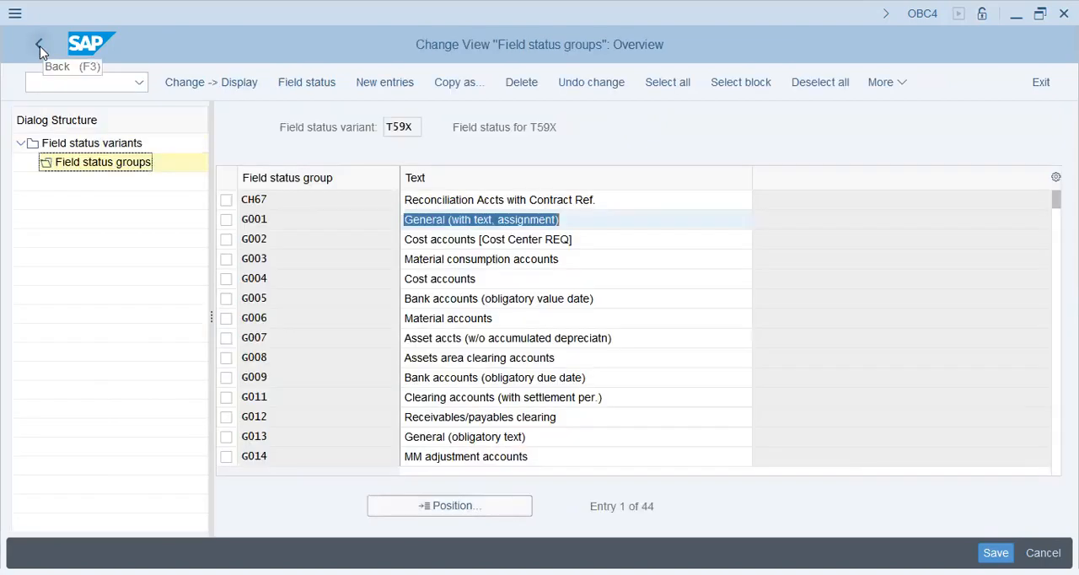
double_click(420, 125)
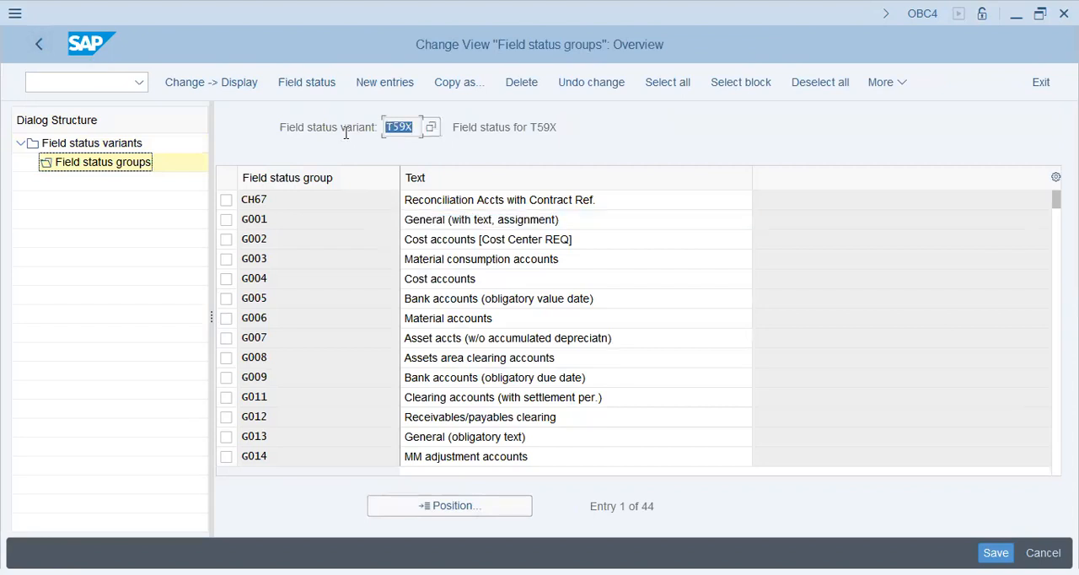
click(41, 46)
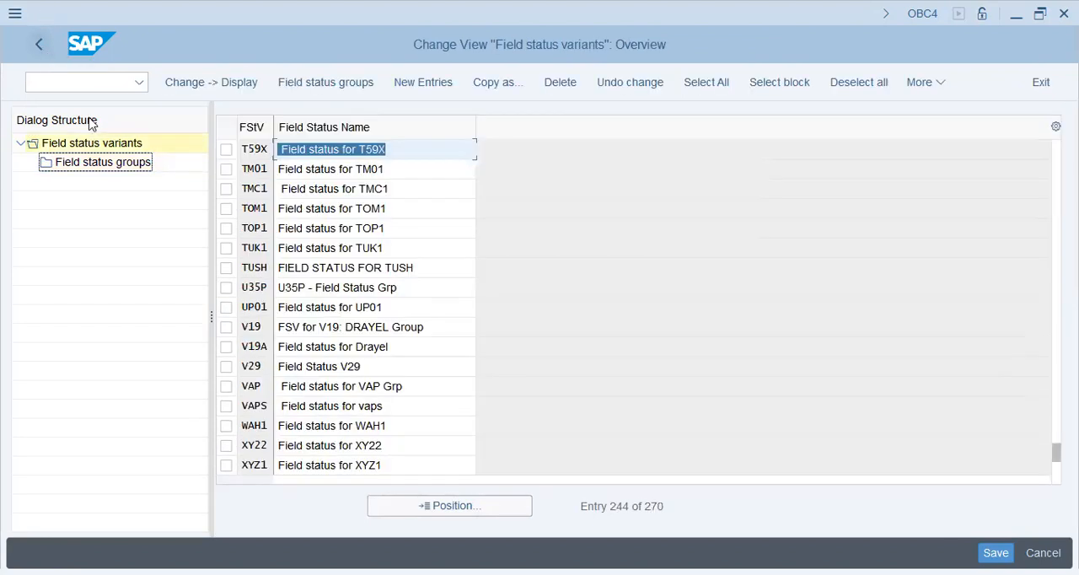
- Find field status variant AA42 in the variants list and select it
click(417, 509)
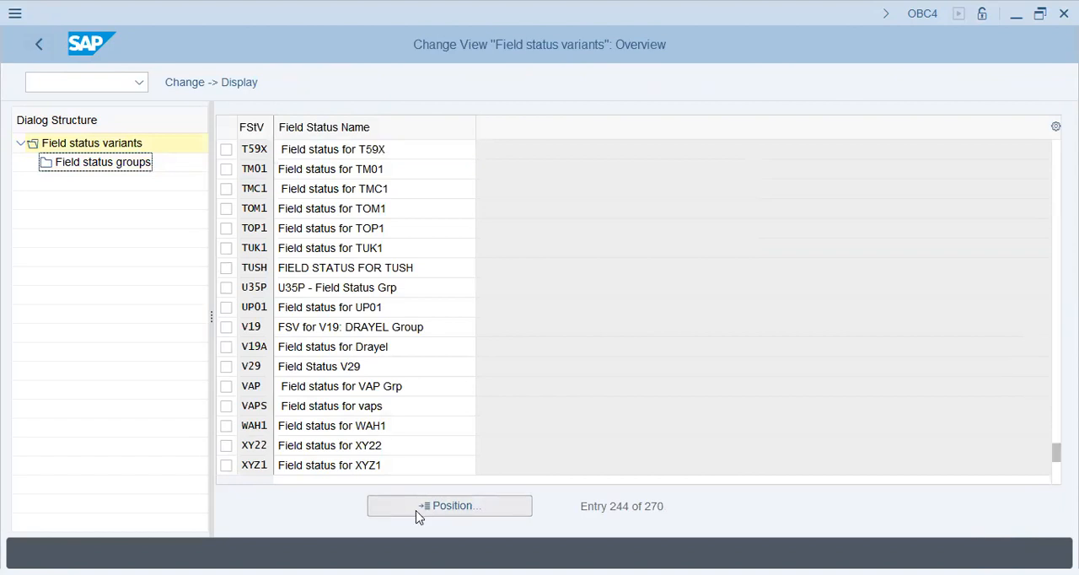
text(aa4)
click(237, 309)
click(268, 364)
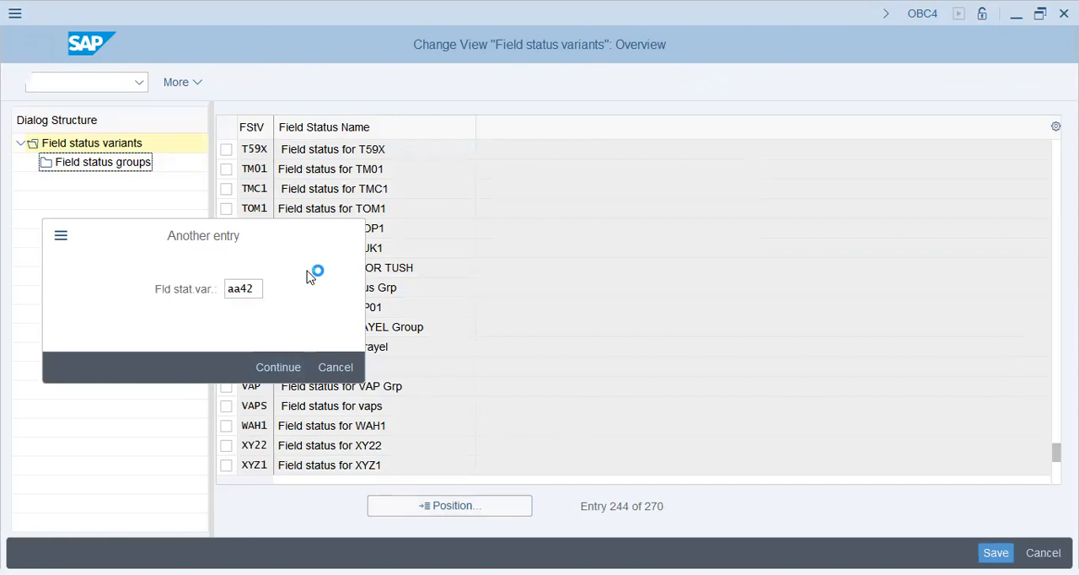
click(347, 148)
click(226, 149)
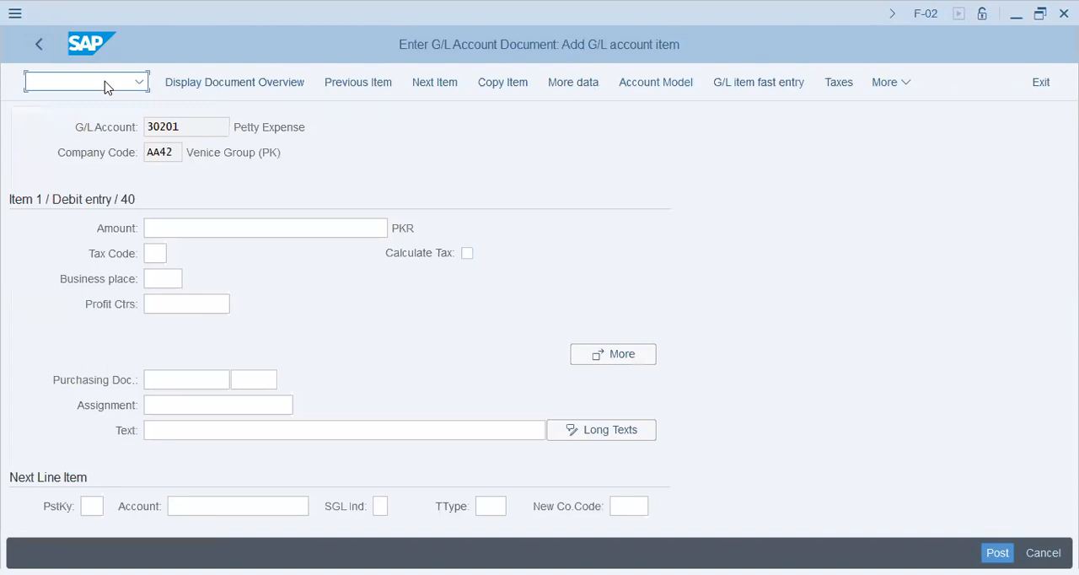
- Check the G/L account of the F-02 debit item and open FS00 for company code AA42
text(/nOBC4)
key(Return)
drag(192, 129, 101, 123)
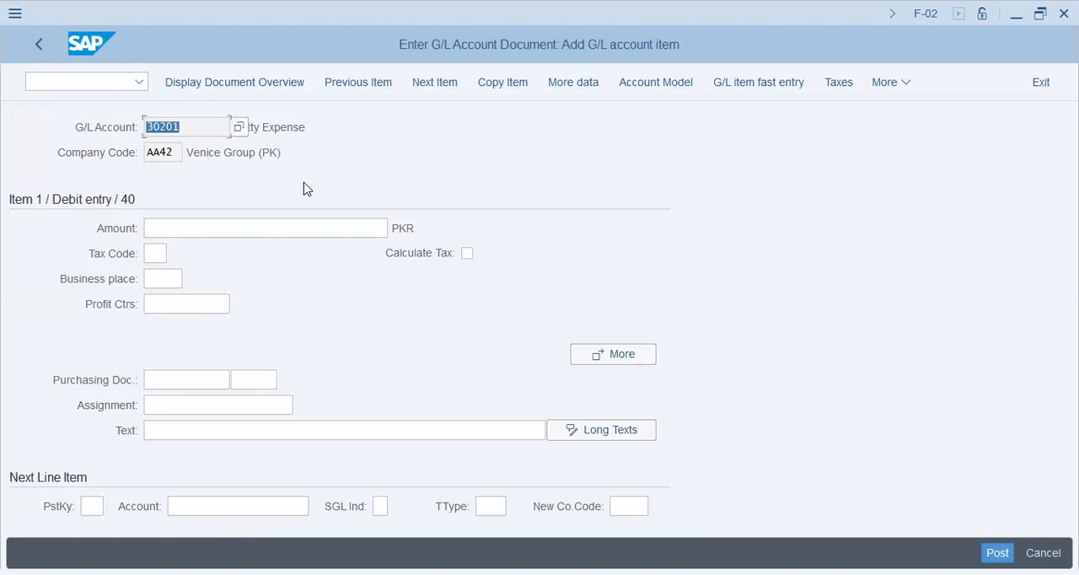
key(F1)
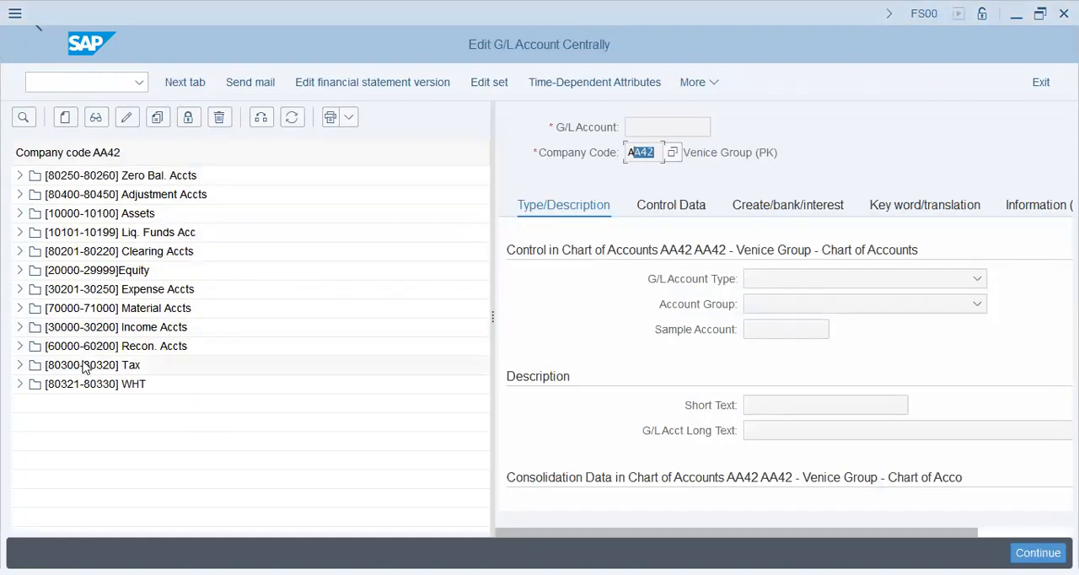
- Display the Petty Expense account 30201 from the expense accounts and show its document creation settings
click(52, 290)
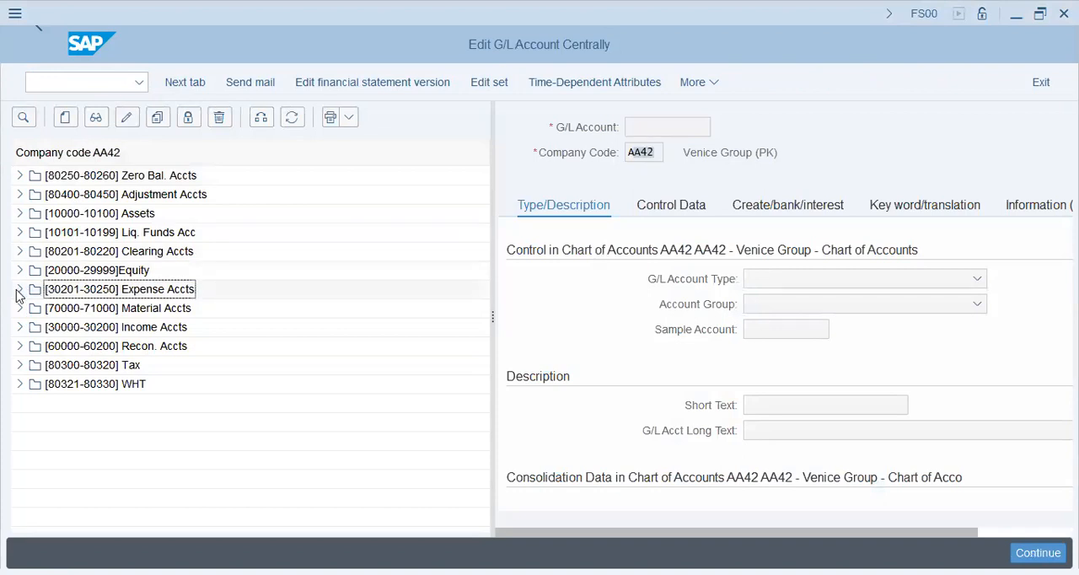
click(18, 290)
double_click(154, 309)
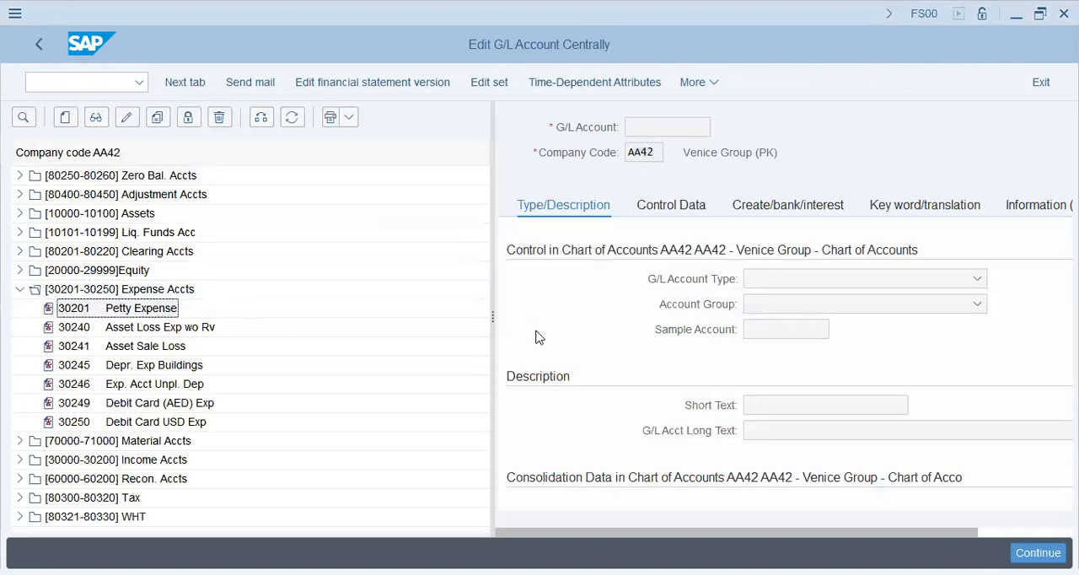
click(756, 209)
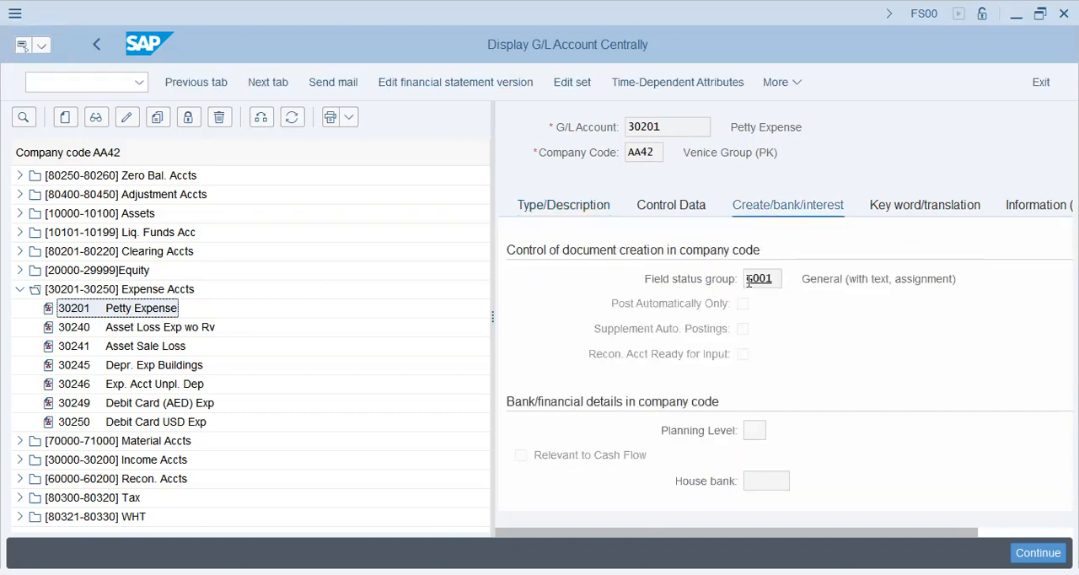
- Switch account 30201 to change mode and select its field status group value
drag(774, 275, 704, 337)
click(127, 118)
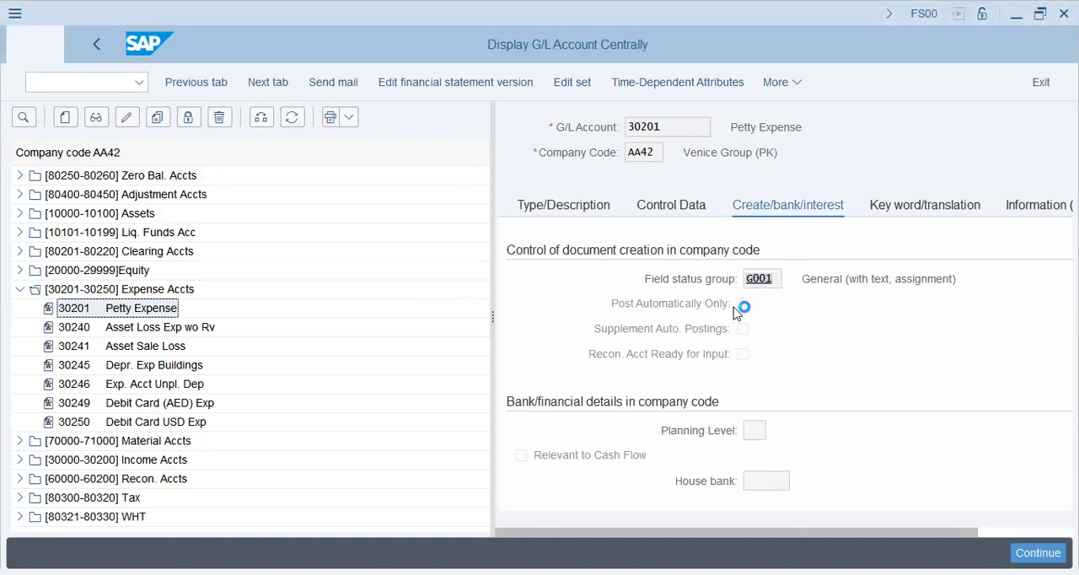
drag(777, 278, 727, 286)
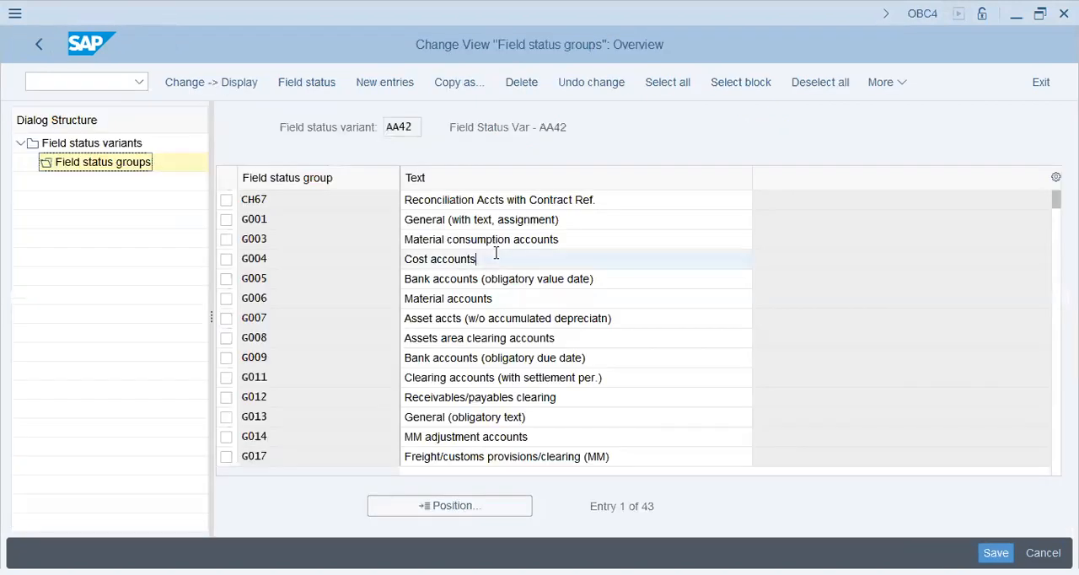
- Return to OBC4 and open the additional account assignments of the Cost accounts group G004 in variant AA42
drag(474, 259, 367, 268)
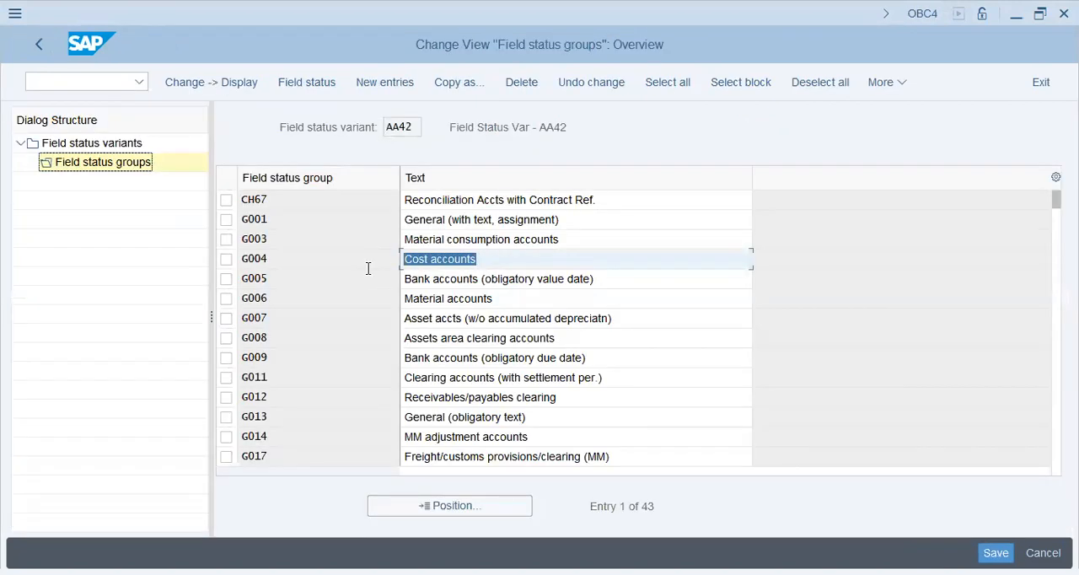
click(508, 262)
click(509, 359)
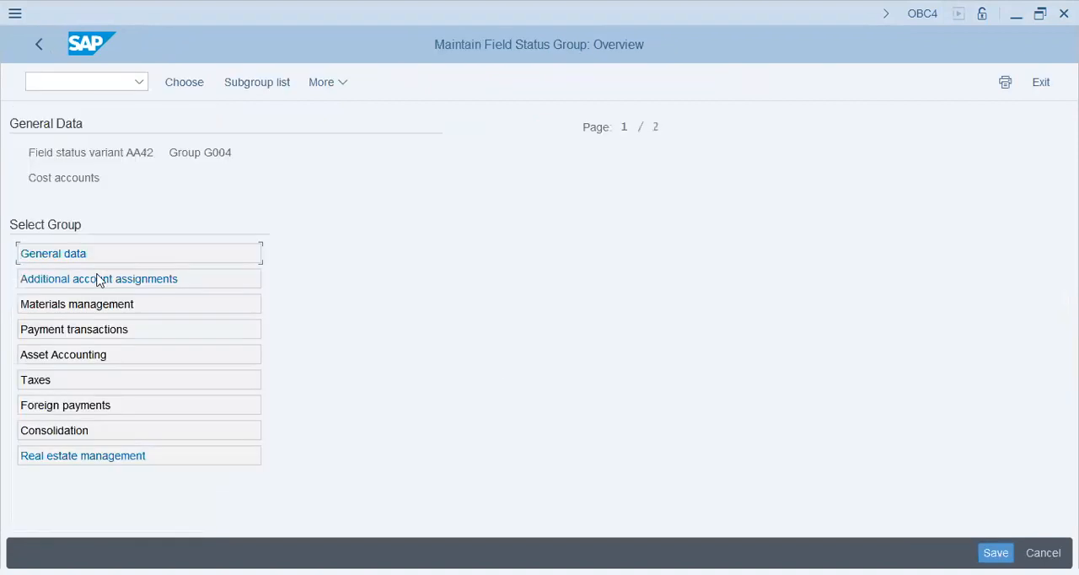
click(97, 279)
double_click(169, 284)
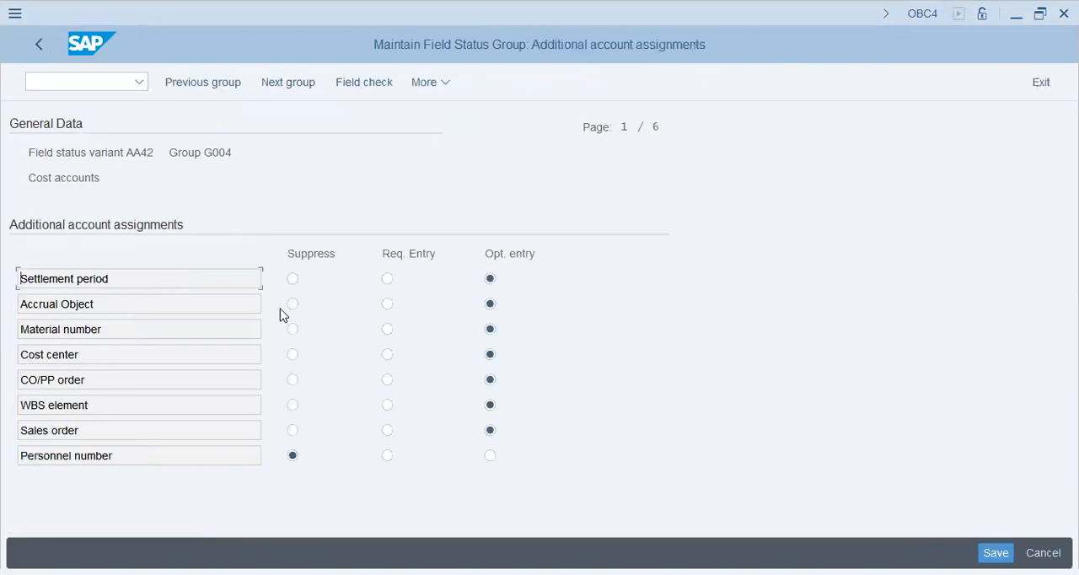
click(105, 350)
click(388, 356)
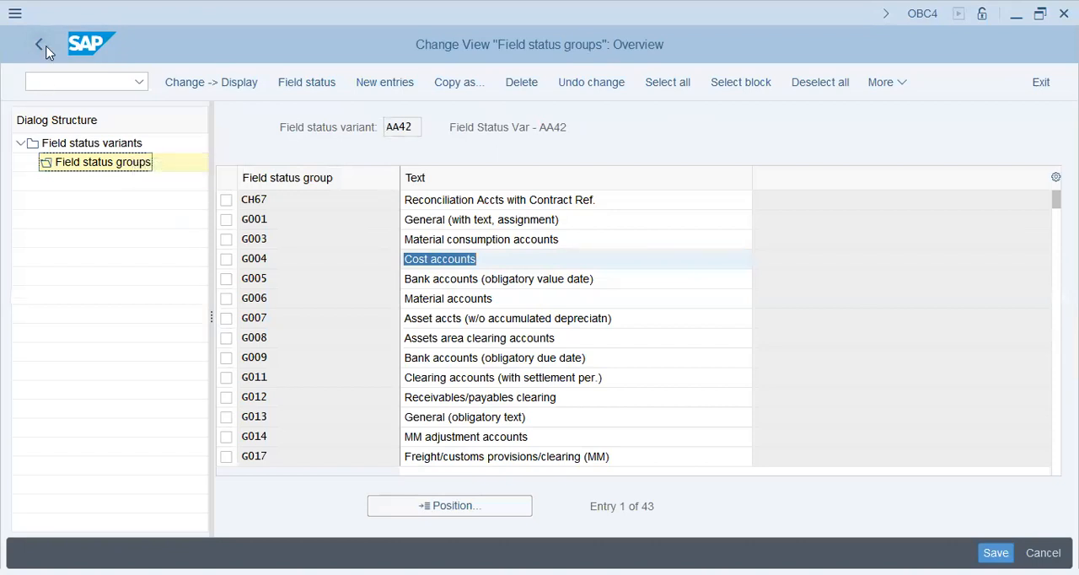
click(40, 45)
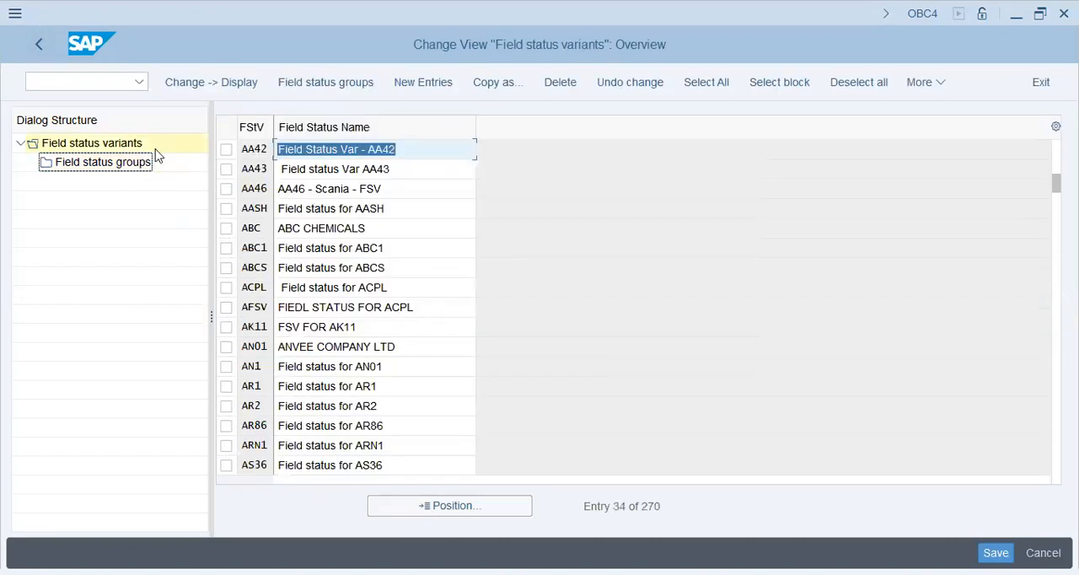
click(39, 45)
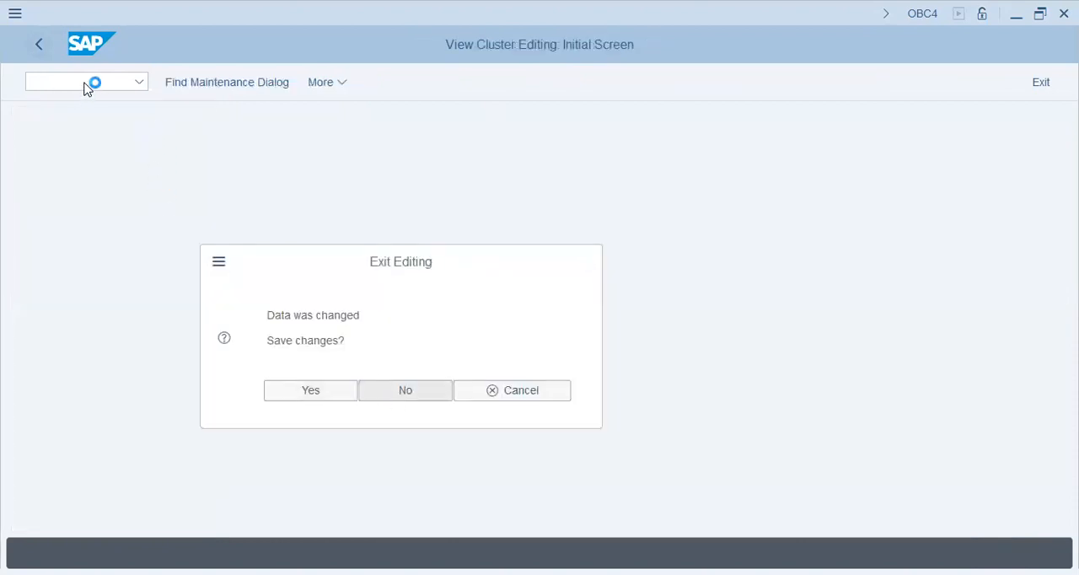
- Restart transaction OBC4 and open the field status groups of variant AA42
text(obc4)
key(Return)
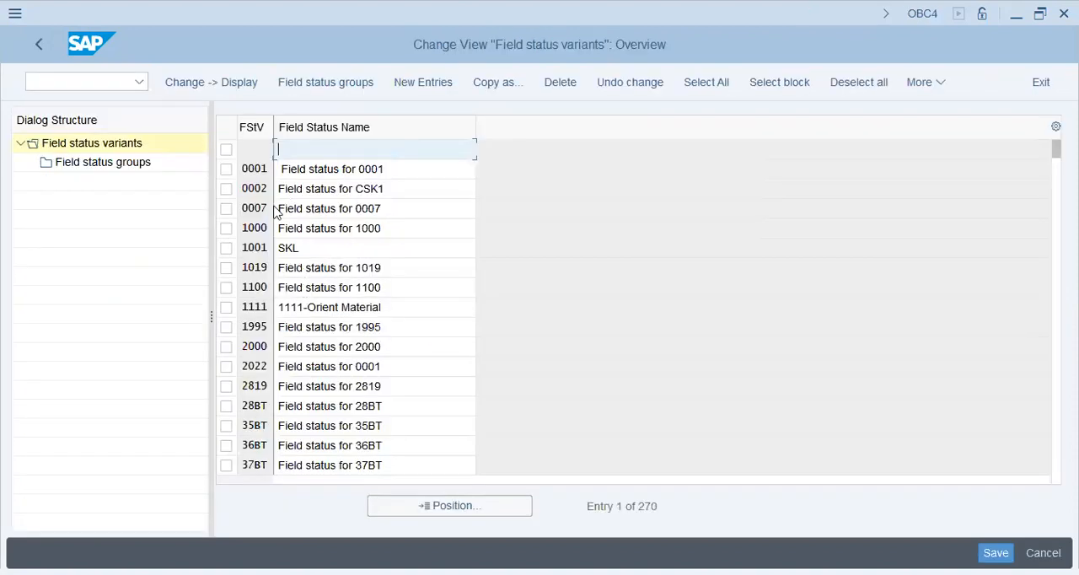
click(425, 505)
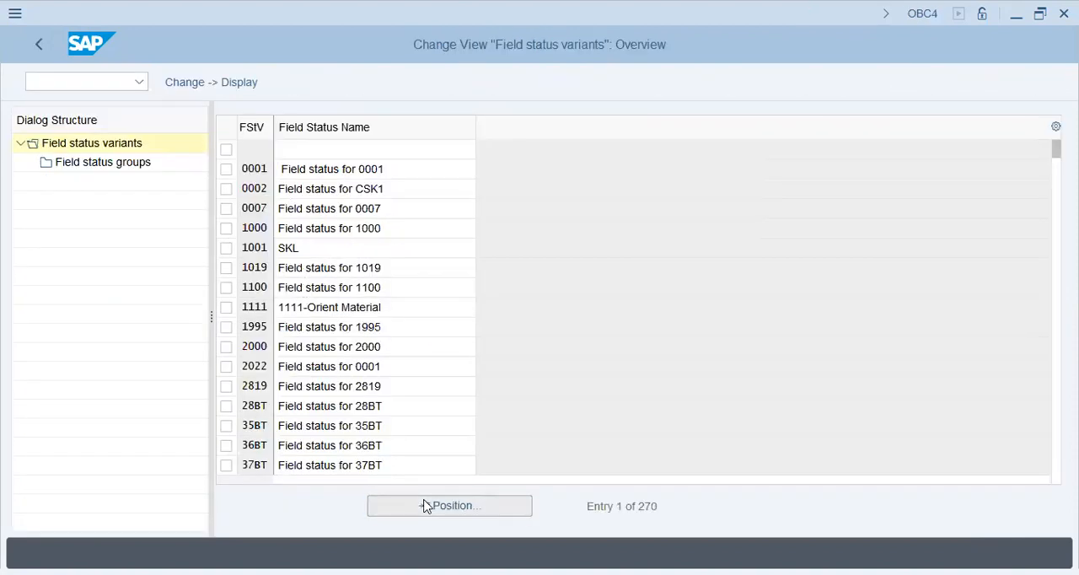
text(aa42)
key(Return)
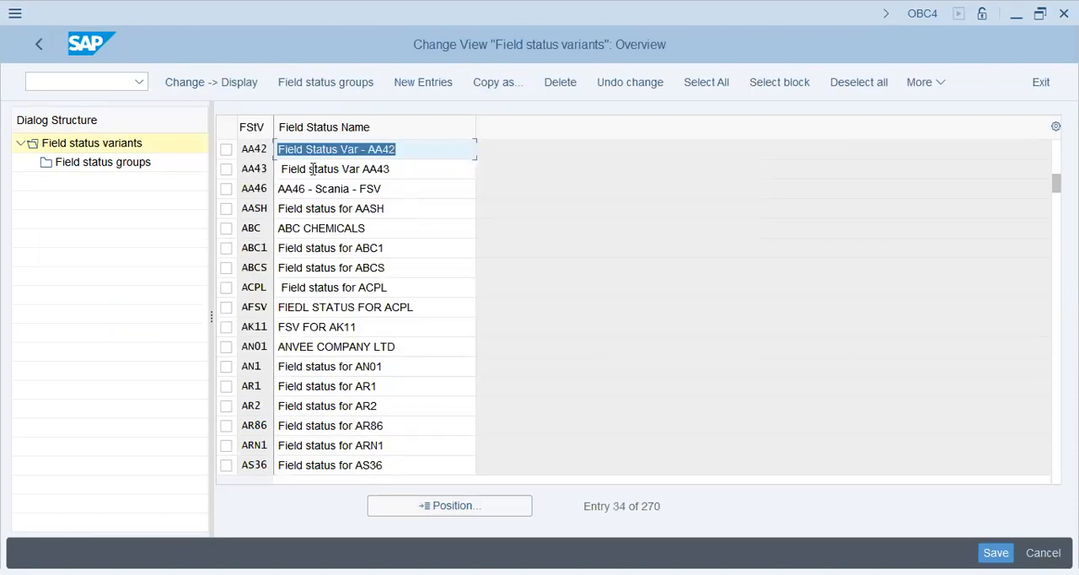
click(226, 149)
click(150, 166)
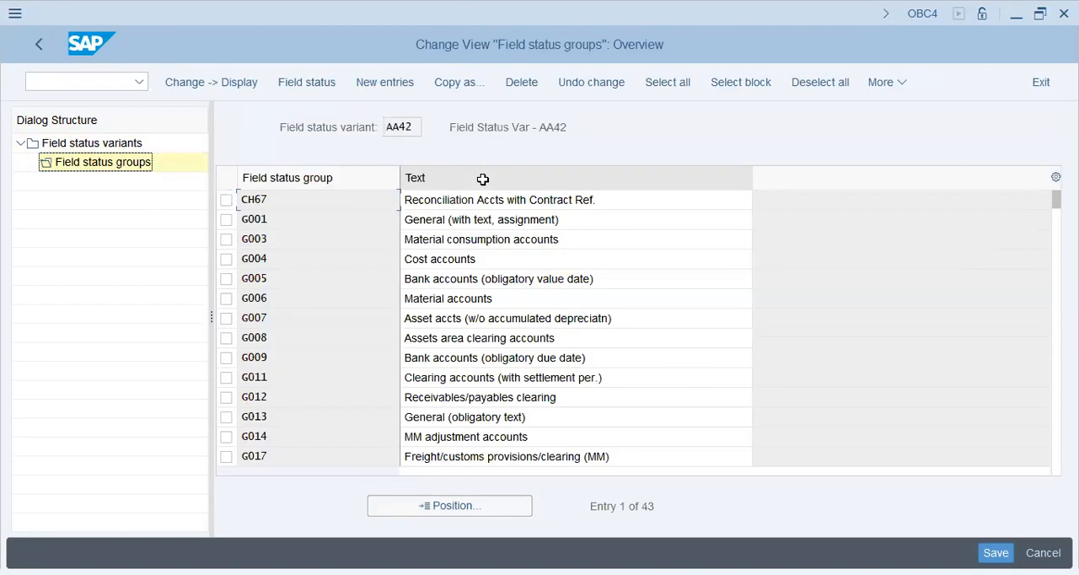
- Copy the Cost accounts group G004 to a new field status group G002 with the text "Cost accounts (C/Center REQ)"
click(226, 260)
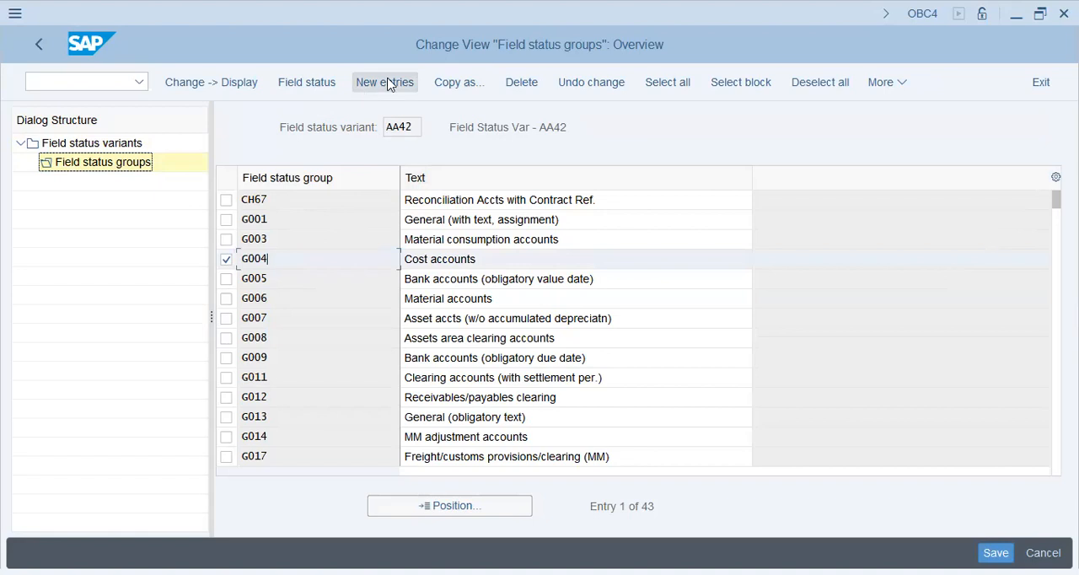
click(458, 82)
text(g002)
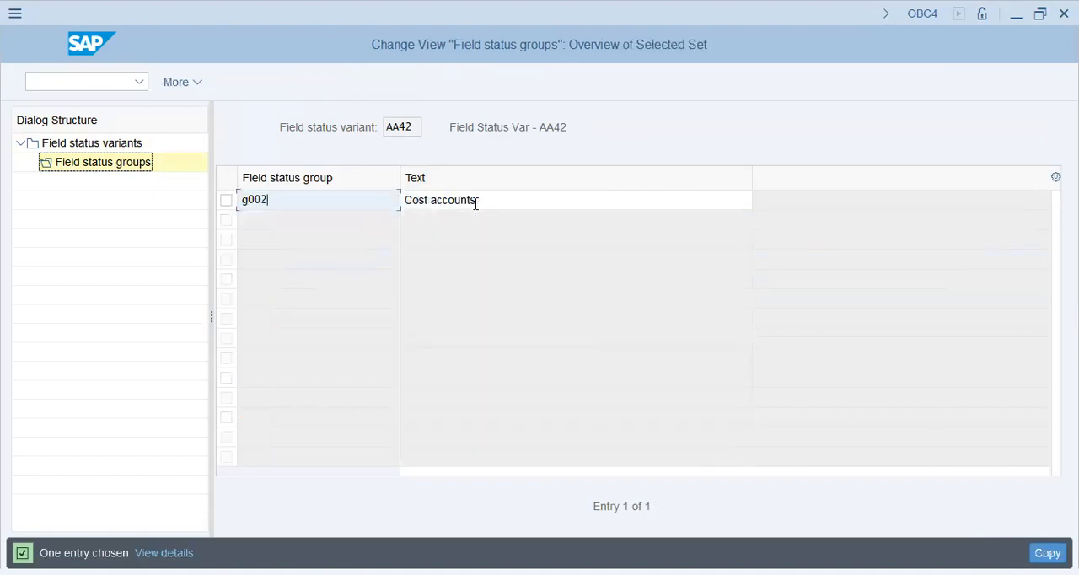
key(Tab)
click(476, 203)
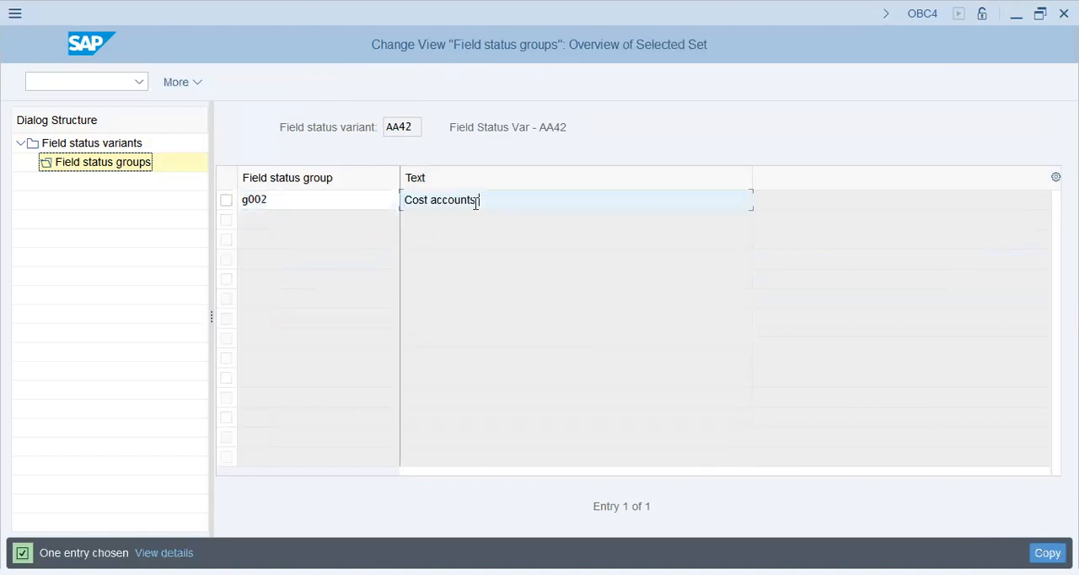
text((C/C)
text(enter REQ))
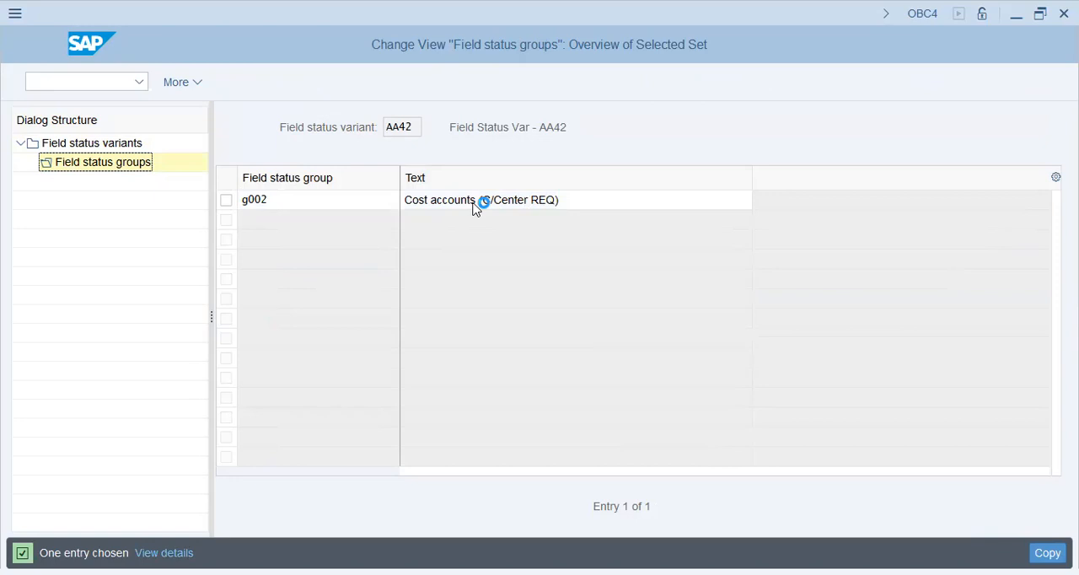
key(Return)
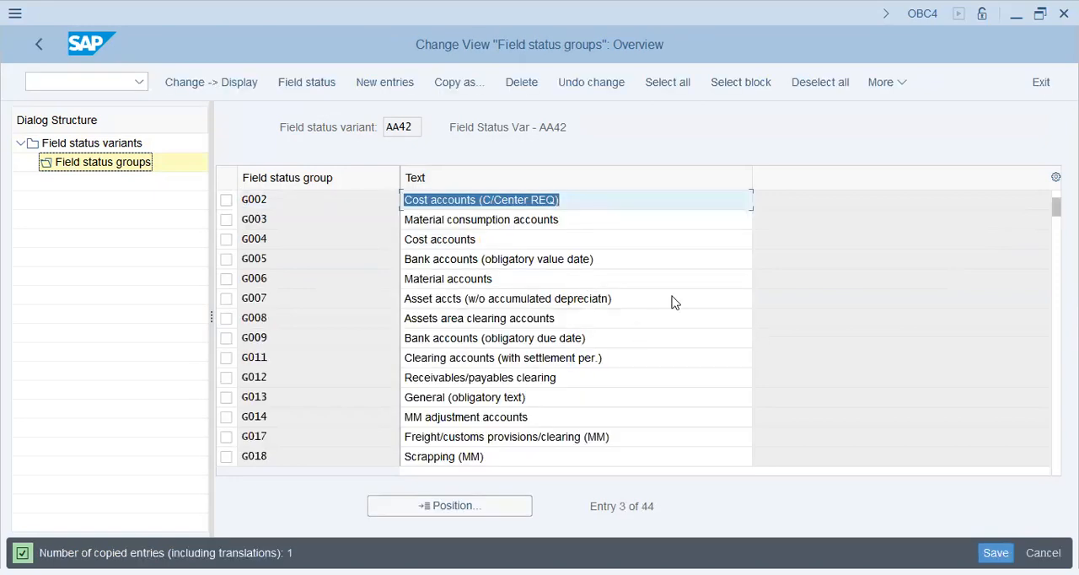
- Make the cost center a required entry in the additional account assignments of group G002 and save the change
double_click(309, 206)
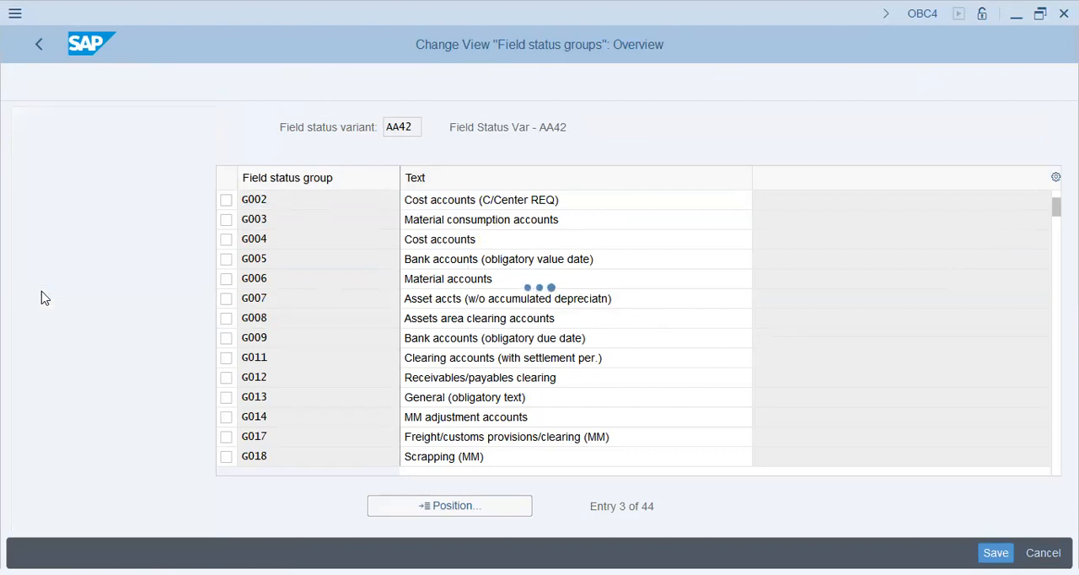
double_click(65, 279)
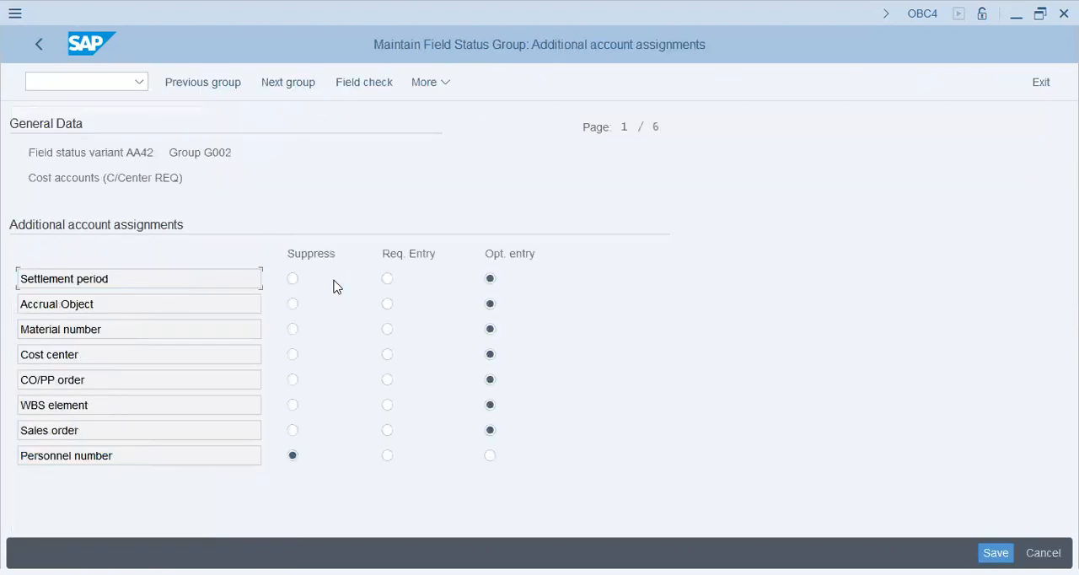
click(387, 356)
key(ctrl+s)
click(357, 366)
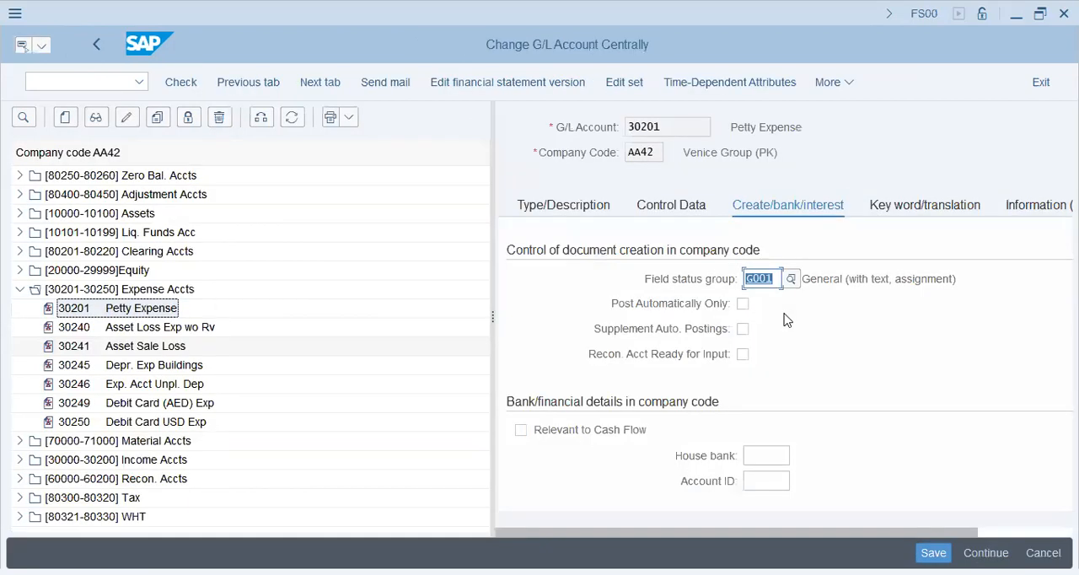
- Assign field status group G002 to account 30201 in FS00 and save the account
text(g002)
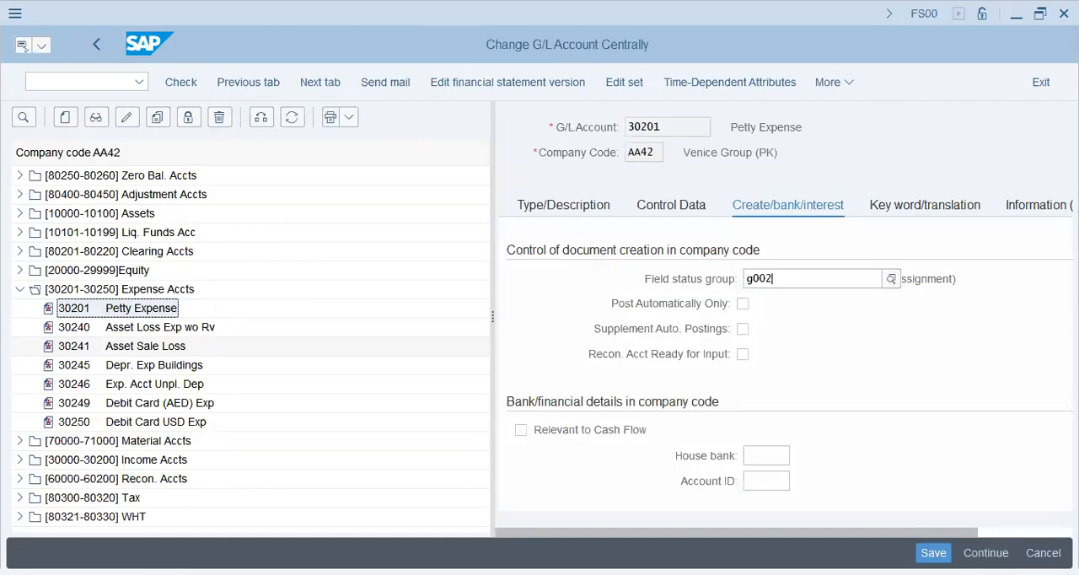
key(Return)
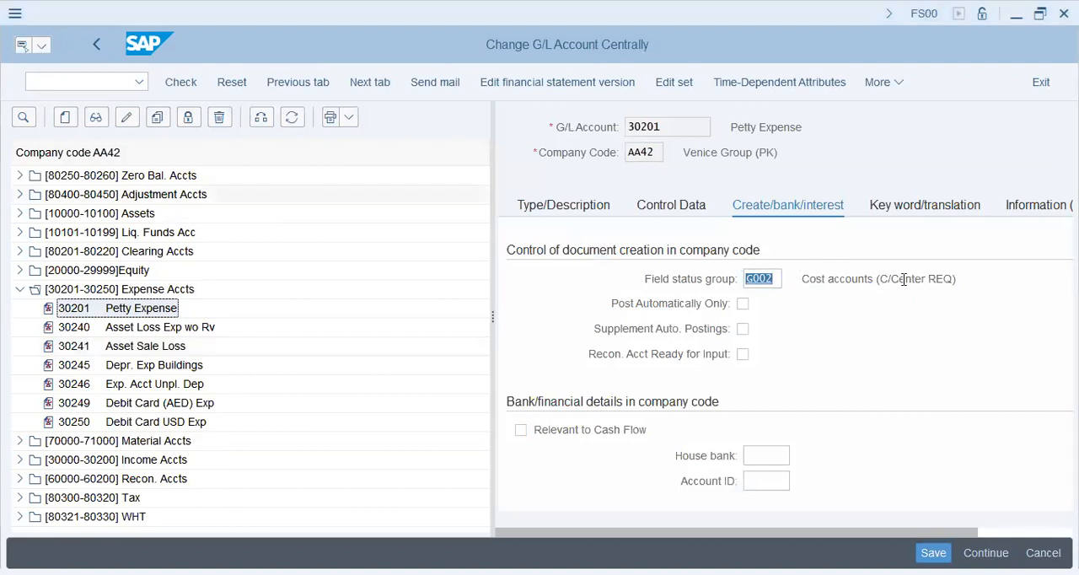
drag(910, 279, 956, 279)
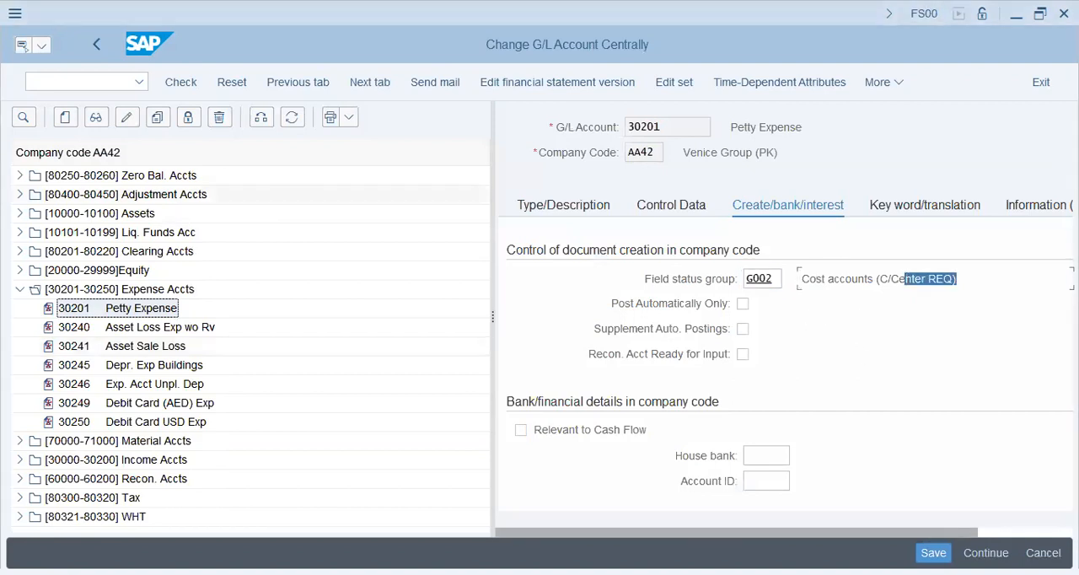
click(714, 376)
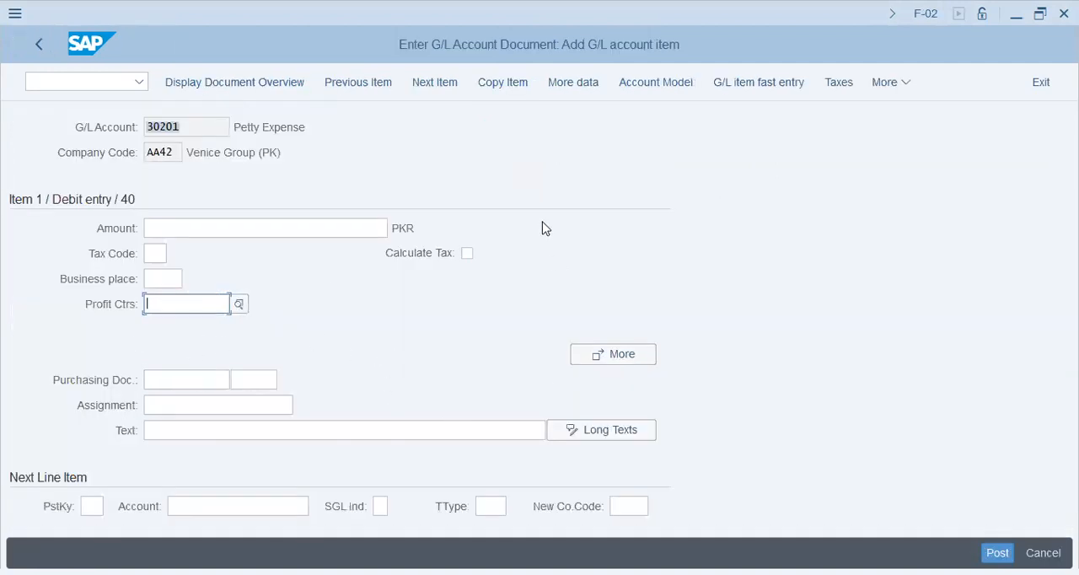
- Restart the F-02 posting and set both the document date and the posting date to 2023/11/01
click(50, 80)
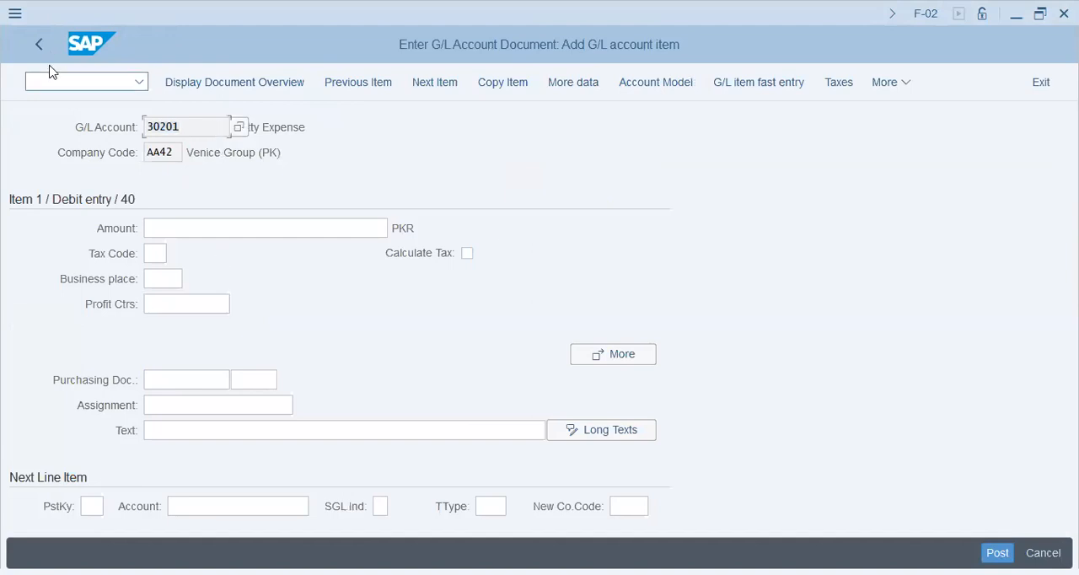
text(/nf-02)
key(Return)
click(186, 135)
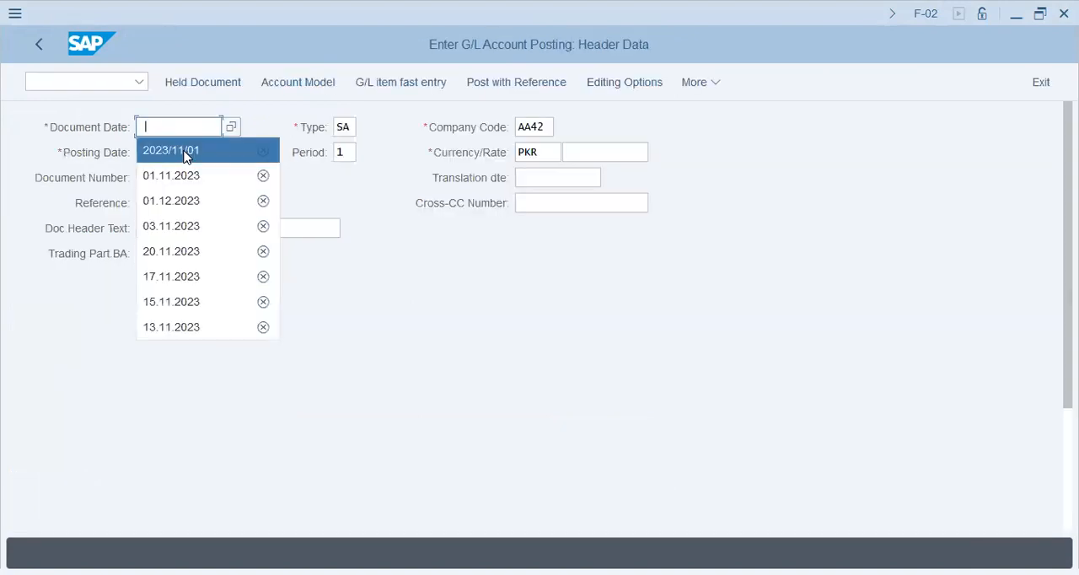
click(200, 148)
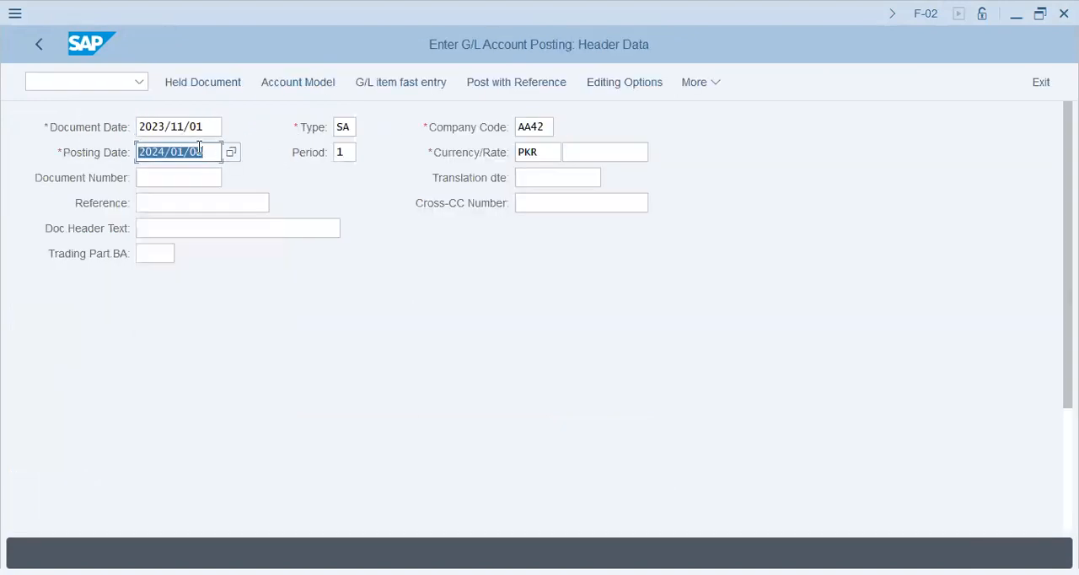
key(BackSpace)
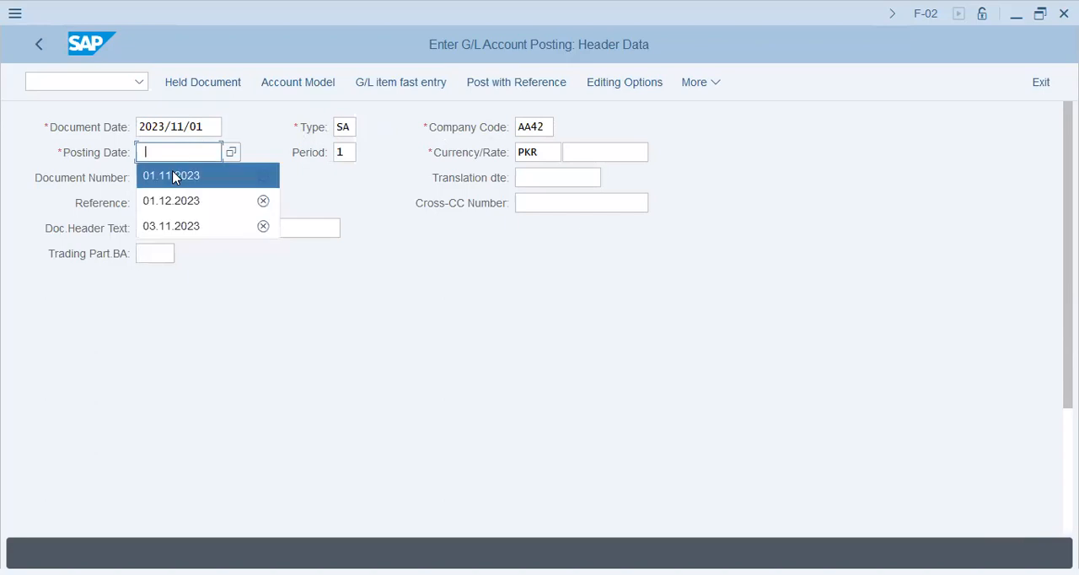
text(2023/)
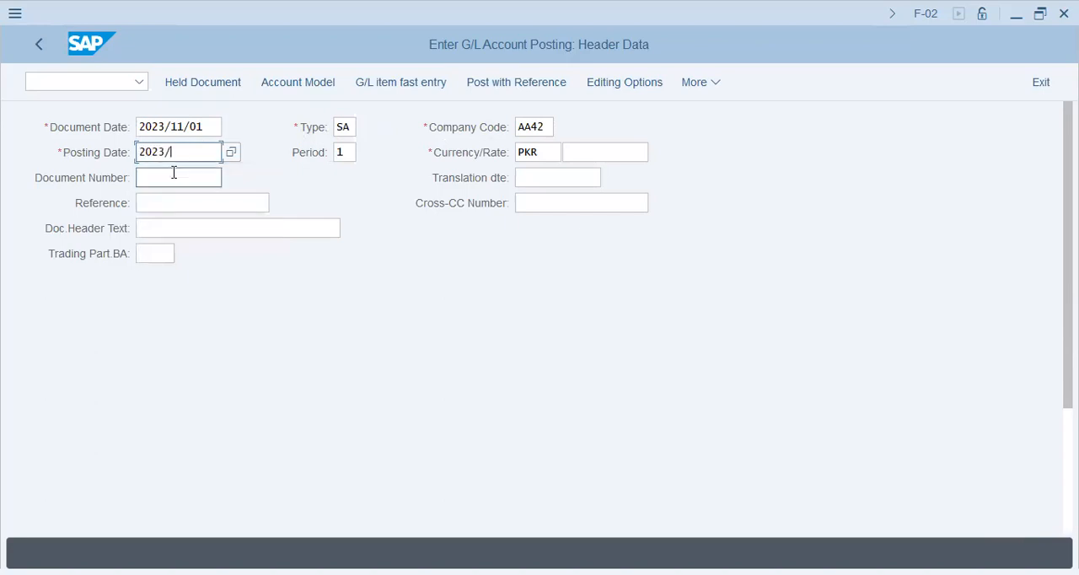
text(11/01)
key(Tab)
key(Tab)
key(Tab)
key(Tab)
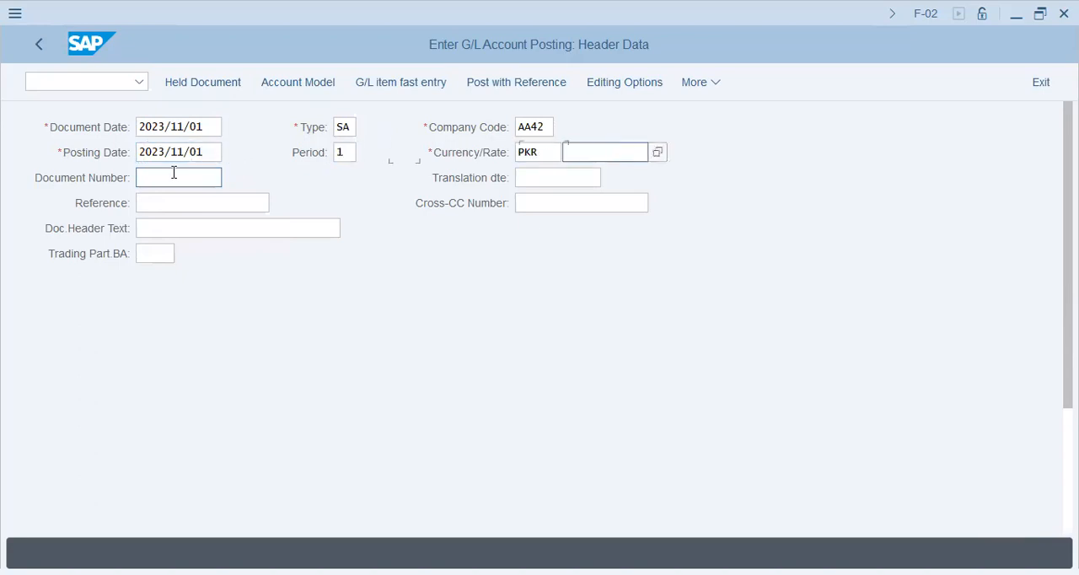
- Enter account 30201 for the first line item with posting key 40 and continue to its item details
scroll(125, 262, down, 5)
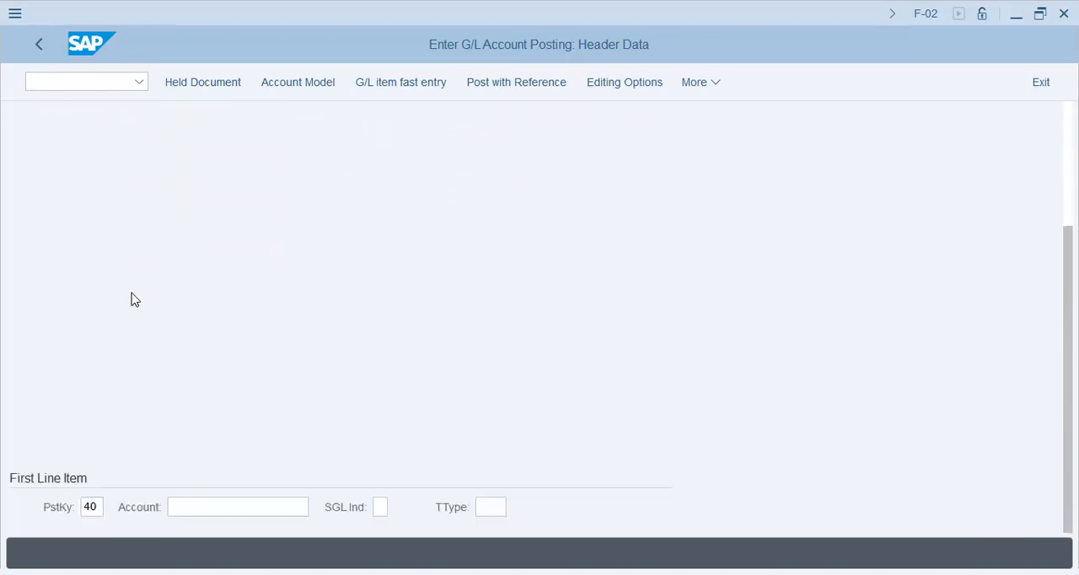
click(226, 506)
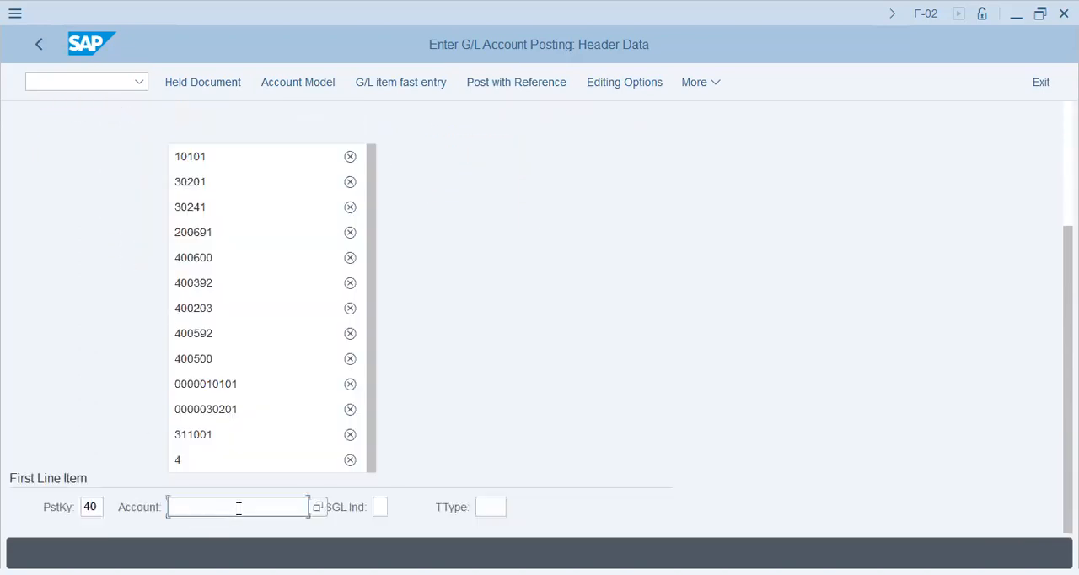
click(221, 184)
key(Return)
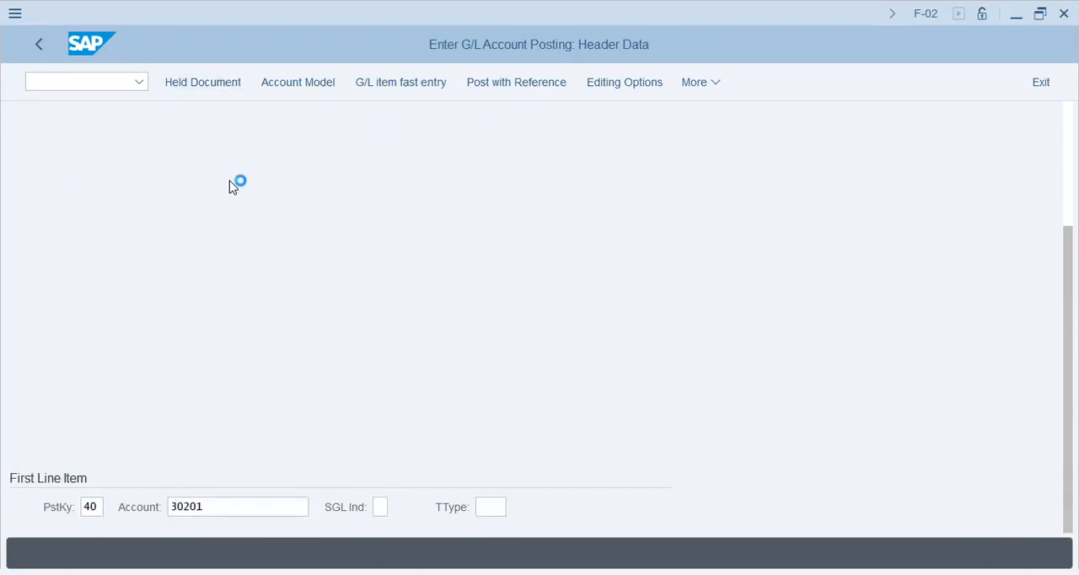
key(Return)
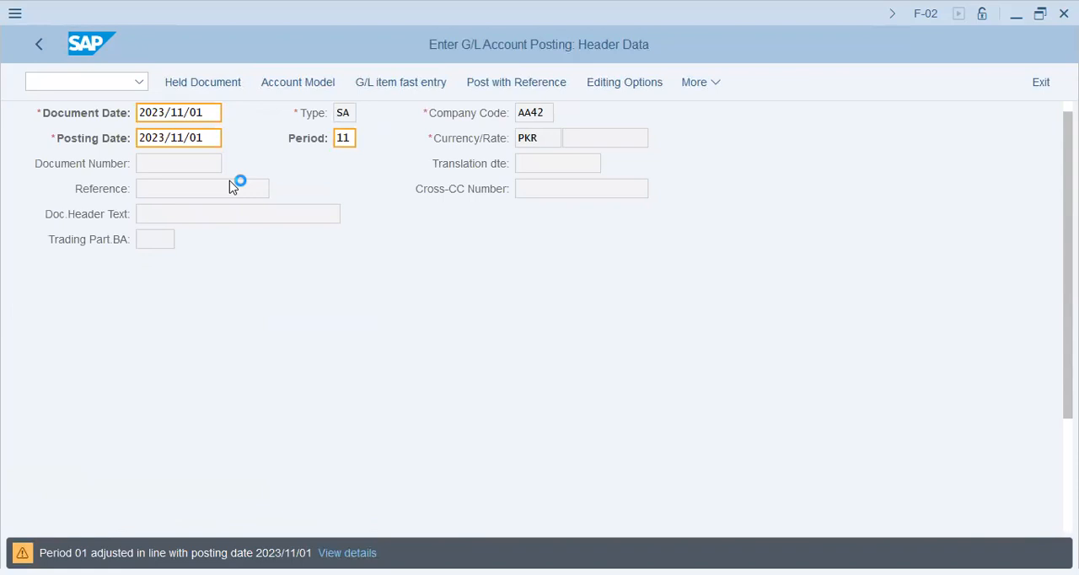
key(Return)
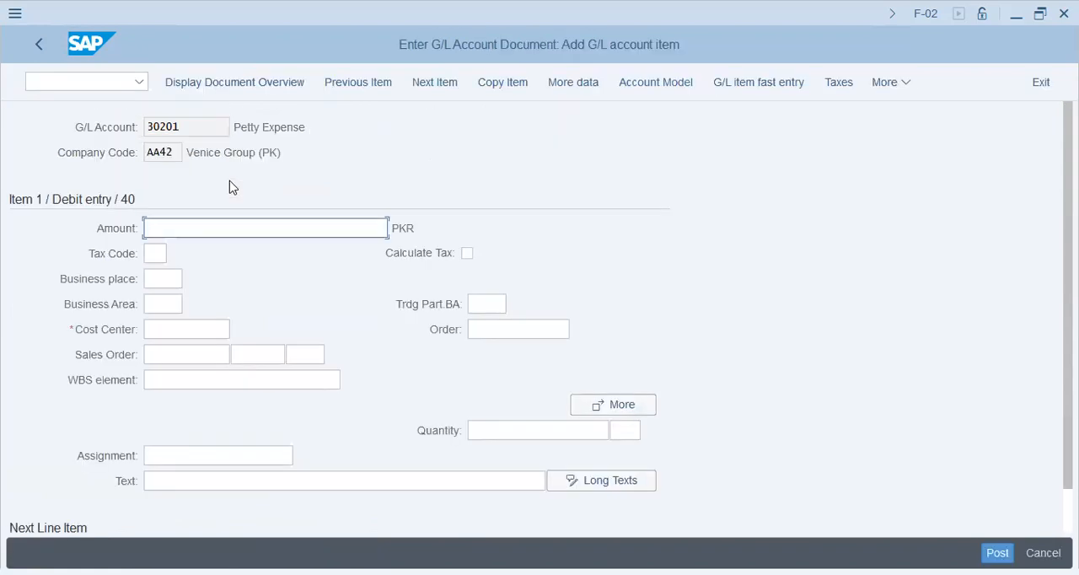
- Check the Cost Center field of the debit item against the tax code, business place, business area and sales order fields
click(177, 329)
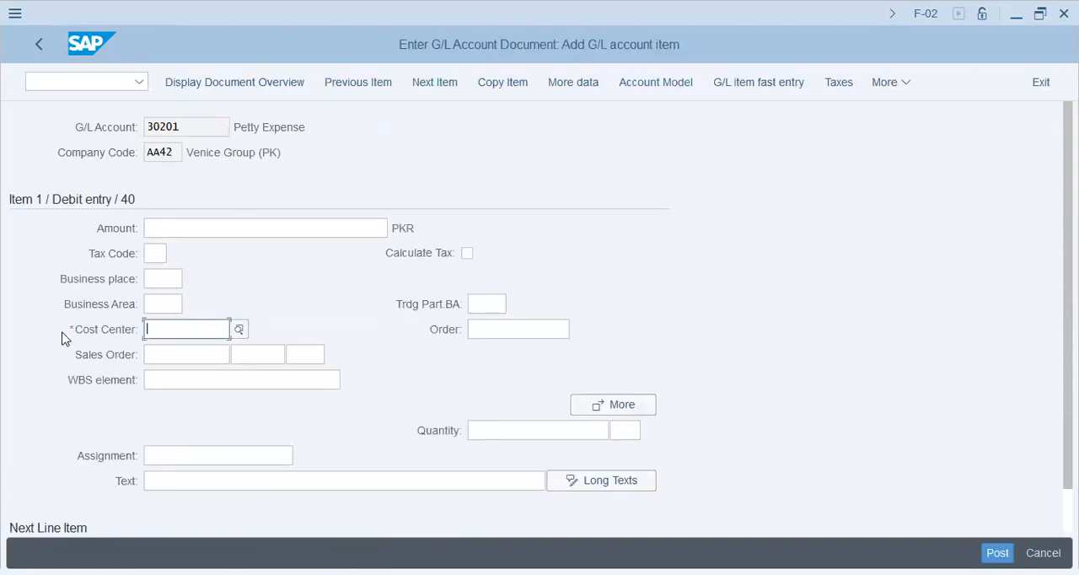
click(71, 335)
click(155, 330)
click(155, 252)
click(157, 279)
click(165, 302)
click(173, 352)
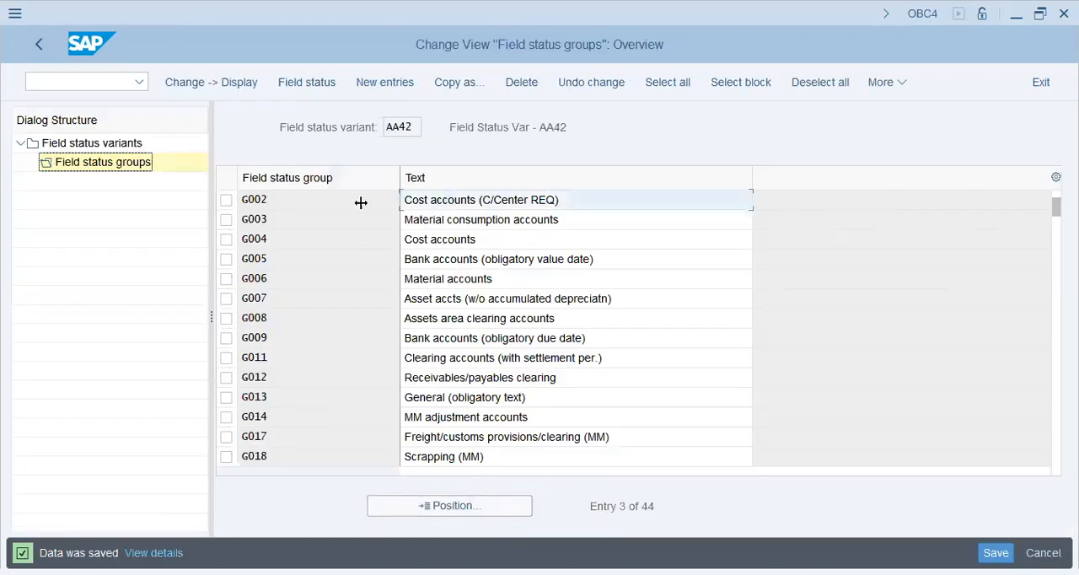
- Return to OBC4 and review the cost center status in the additional account assignments of group G002
click(226, 200)
click(444, 202)
double_click(443, 202)
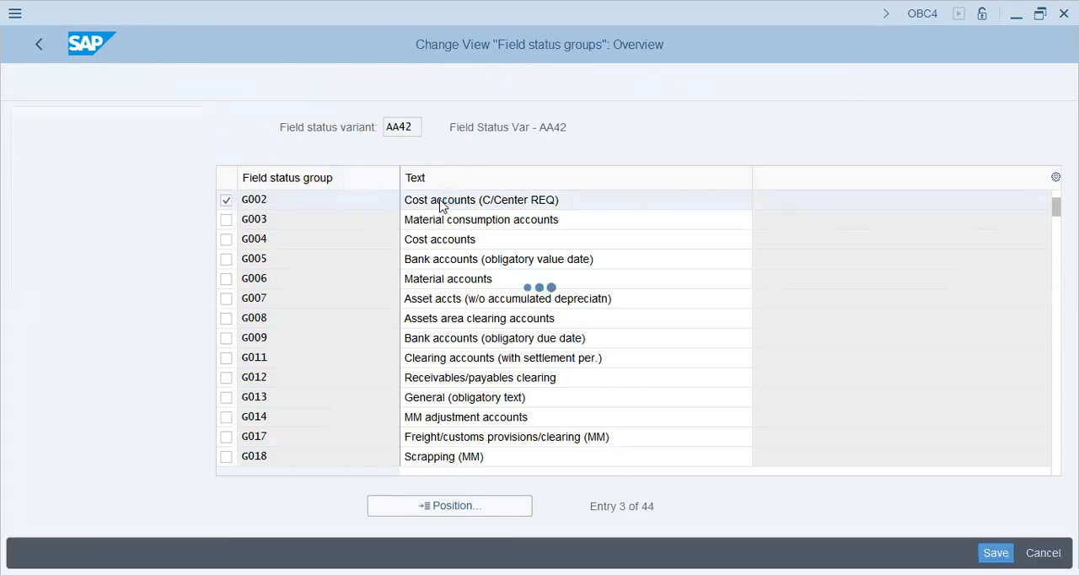
click(373, 351)
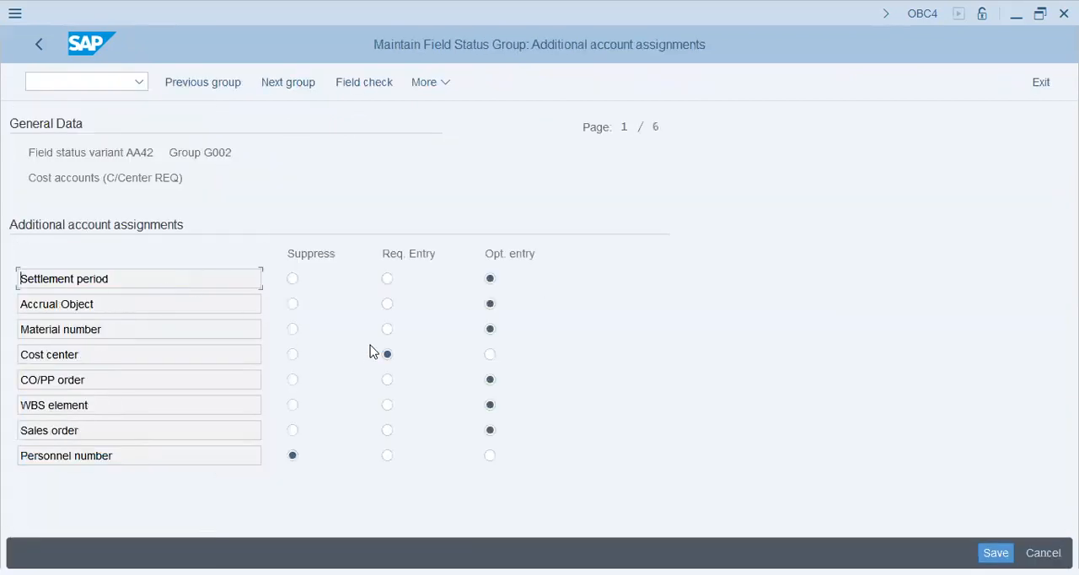
- Suppress Accrual Object and WBS element in group G002's additional account assignments and keep Material number as an optional entry
click(490, 328)
click(293, 307)
click(292, 331)
click(491, 330)
click(291, 406)
click(199, 356)
click(657, 129)
key(Page_Down)
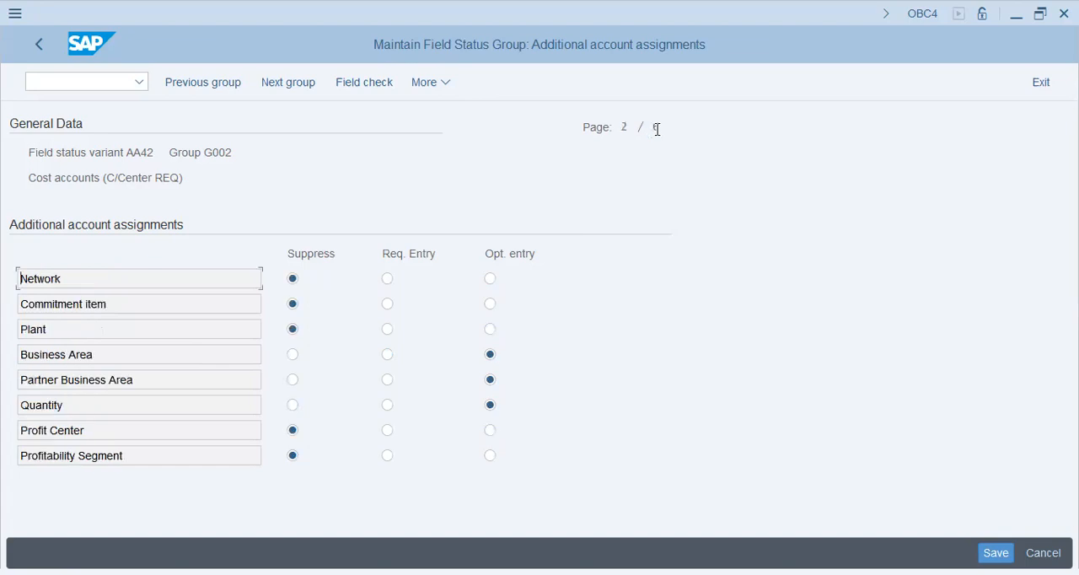
- Suppress Business Area, Partner Business Area and Partner Segment in the remaining additional account assignments, then return to the group overview
click(293, 354)
click(292, 380)
key(Page_Down)
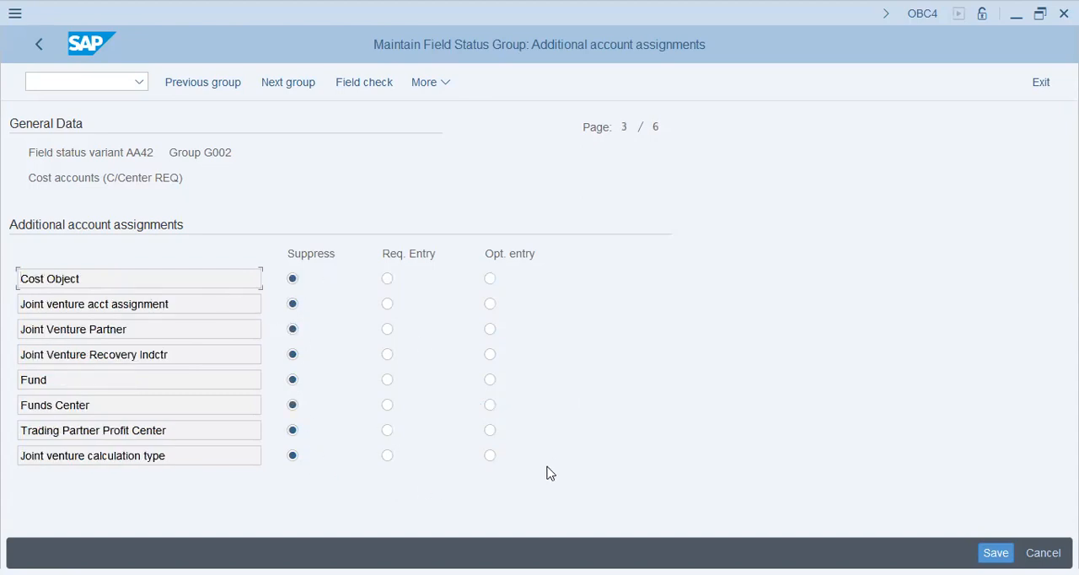
key(Page_Down)
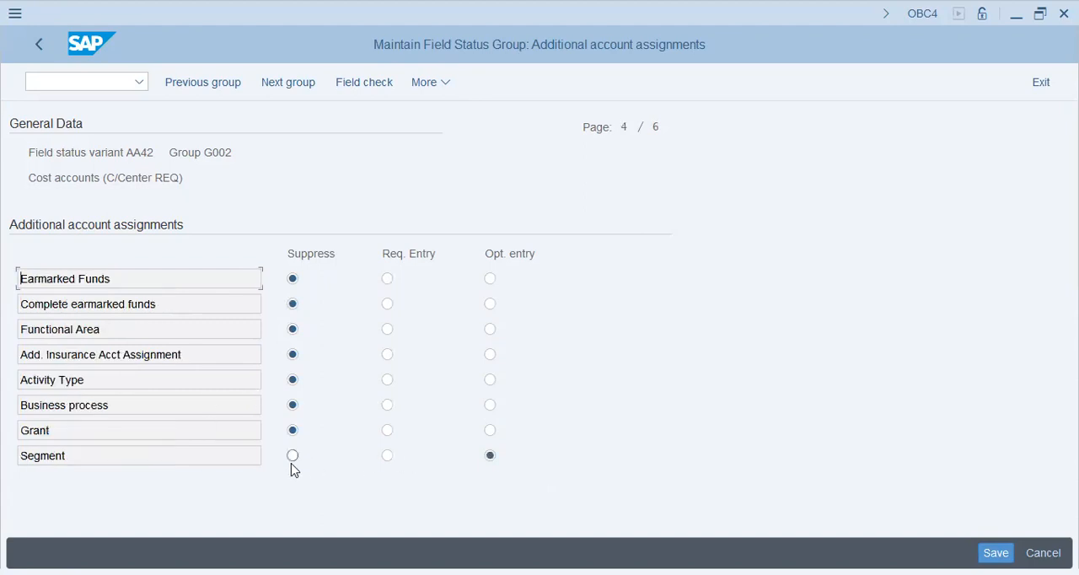
key(Page_Down)
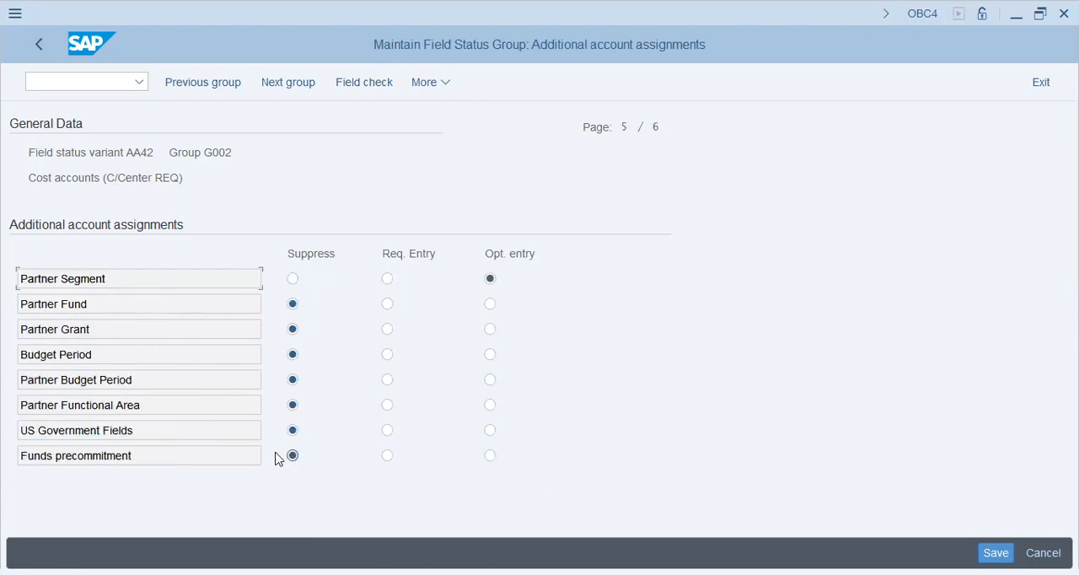
click(292, 278)
key(Page_Down)
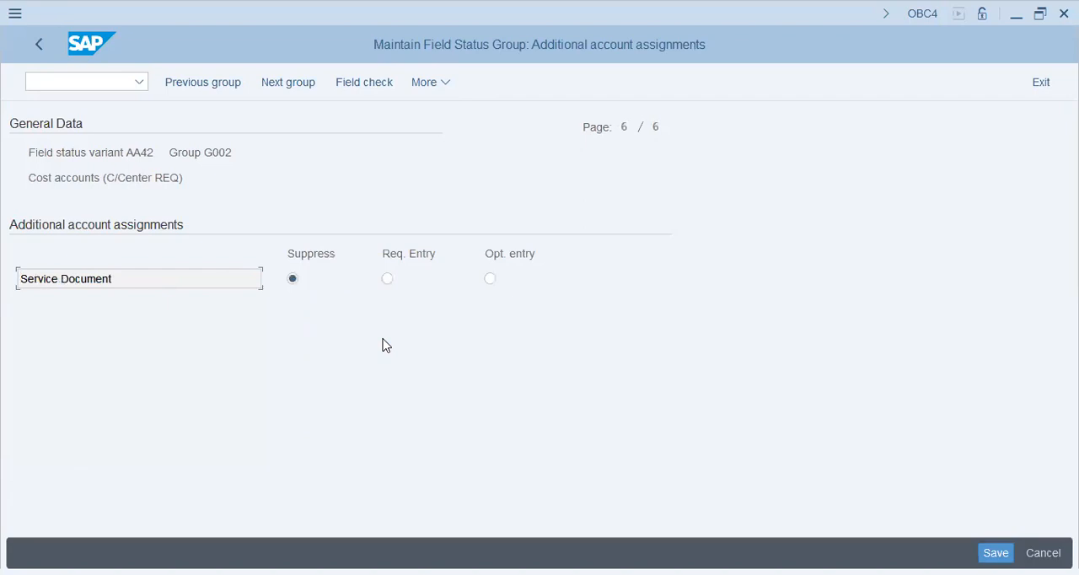
key(ctrl+s)
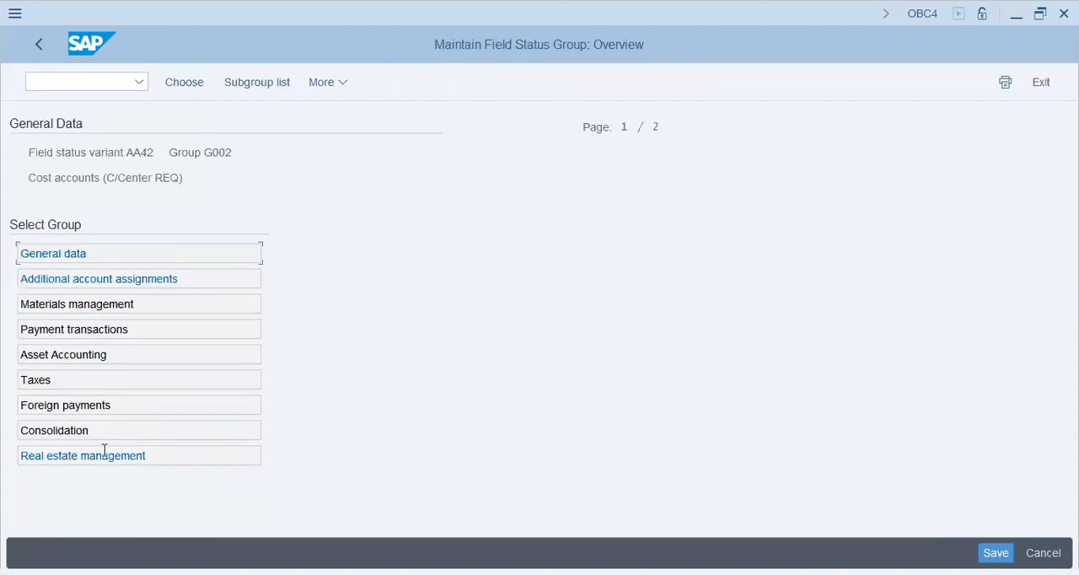
- Suppress the Real Estate Management field of group G002 and save the field status group
drag(147, 461, 7, 425)
double_click(127, 451)
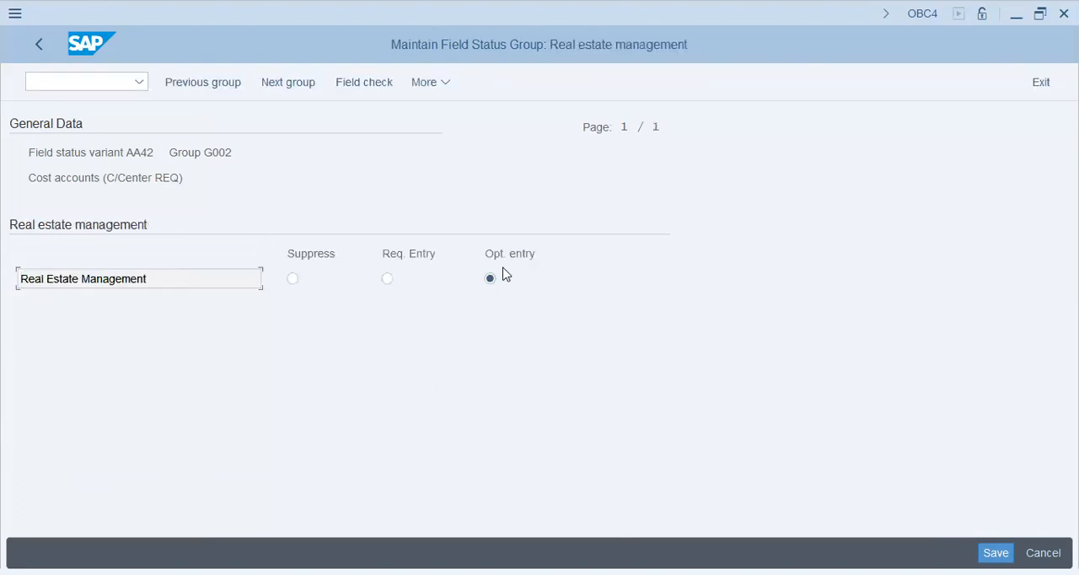
click(293, 281)
click(996, 552)
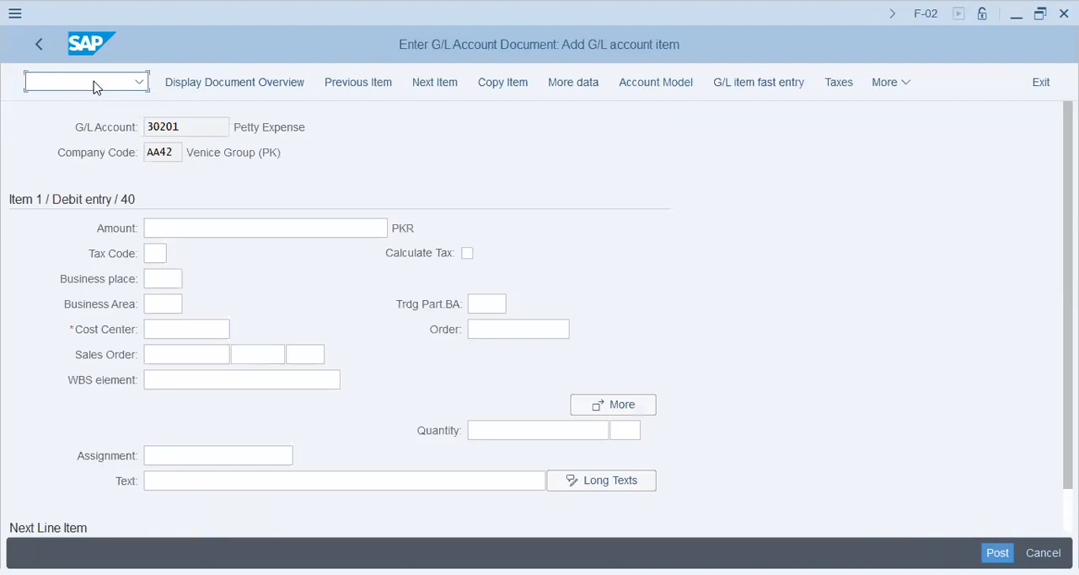
- Restart the F-02 posting and set both the document date and the posting date to 2023/11/01
text(/nf-0)
key(Return)
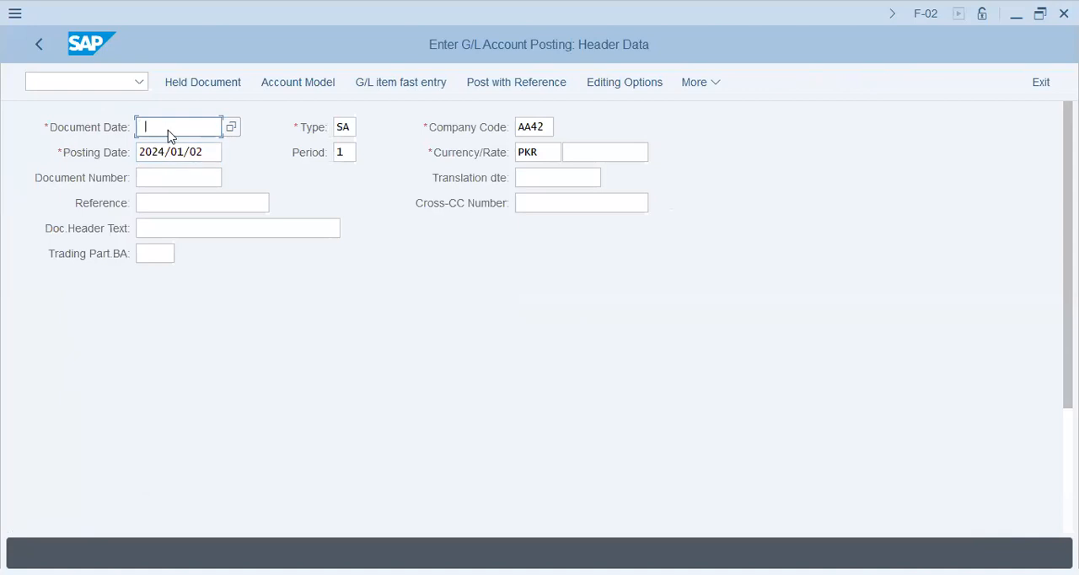
click(169, 135)
click(173, 150)
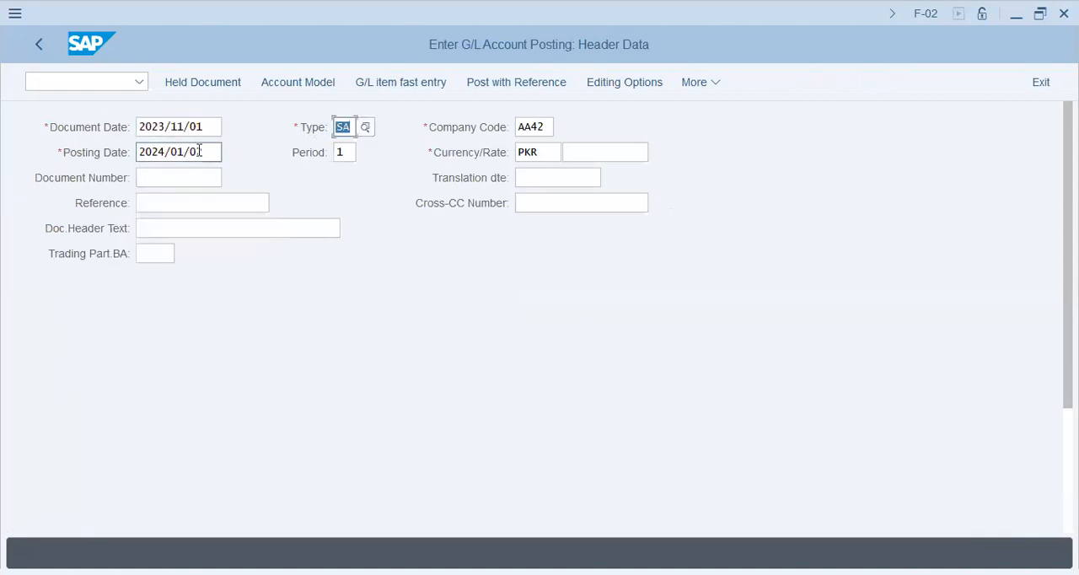
click(199, 150)
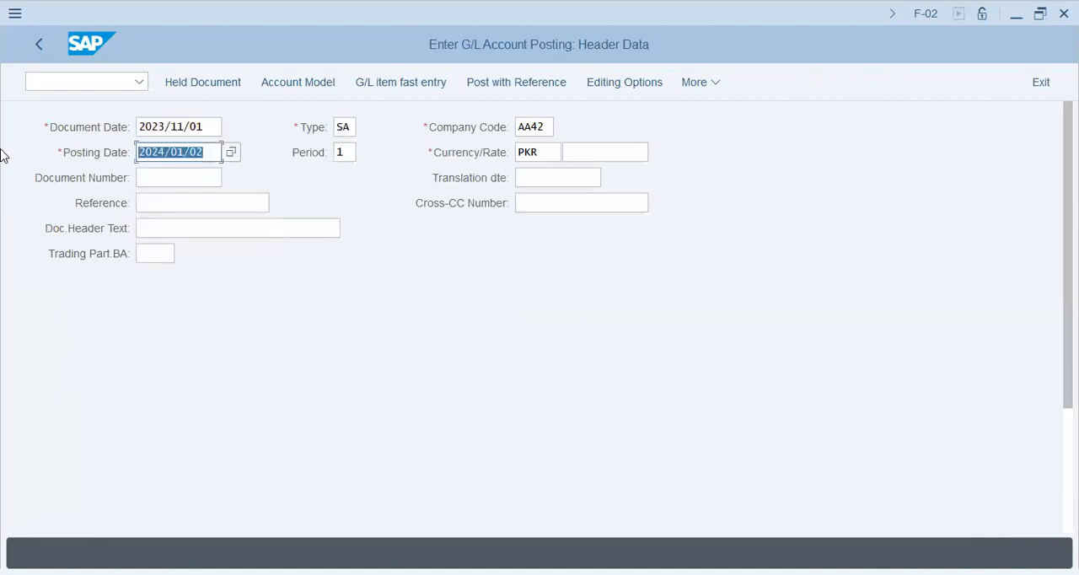
text(2023/)
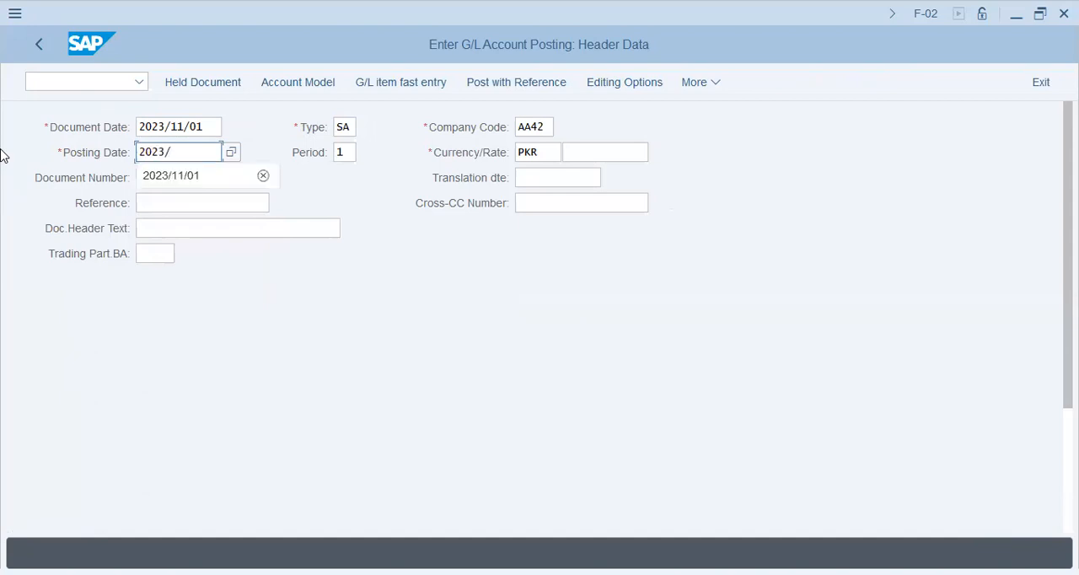
key(Down)
key(Tab)
- Enter account 30201 for the first line item with posting key 40 and continue to its item details
scroll(12, 358, down, 3)
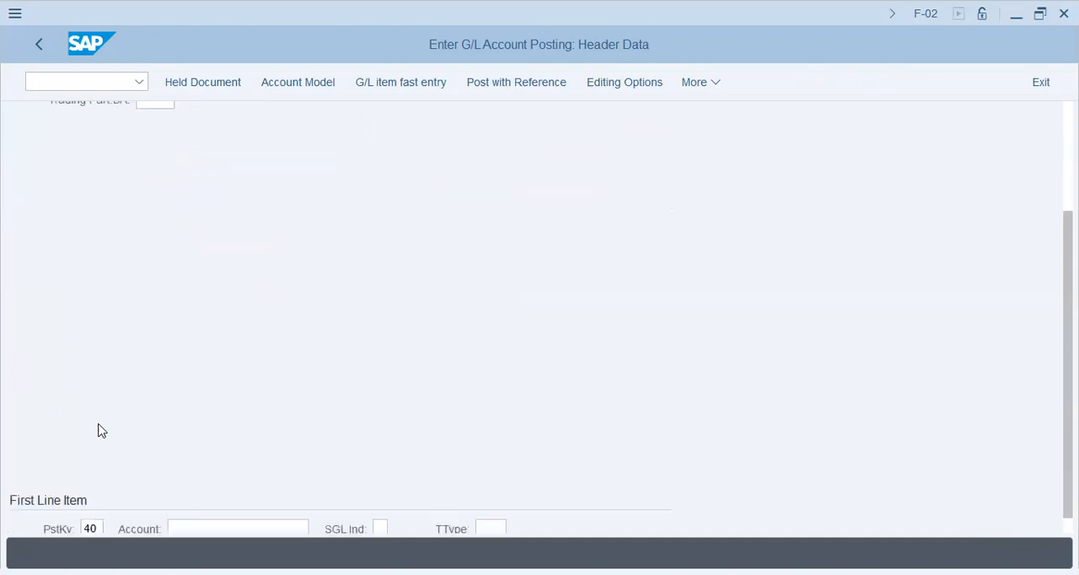
click(215, 517)
text(3)
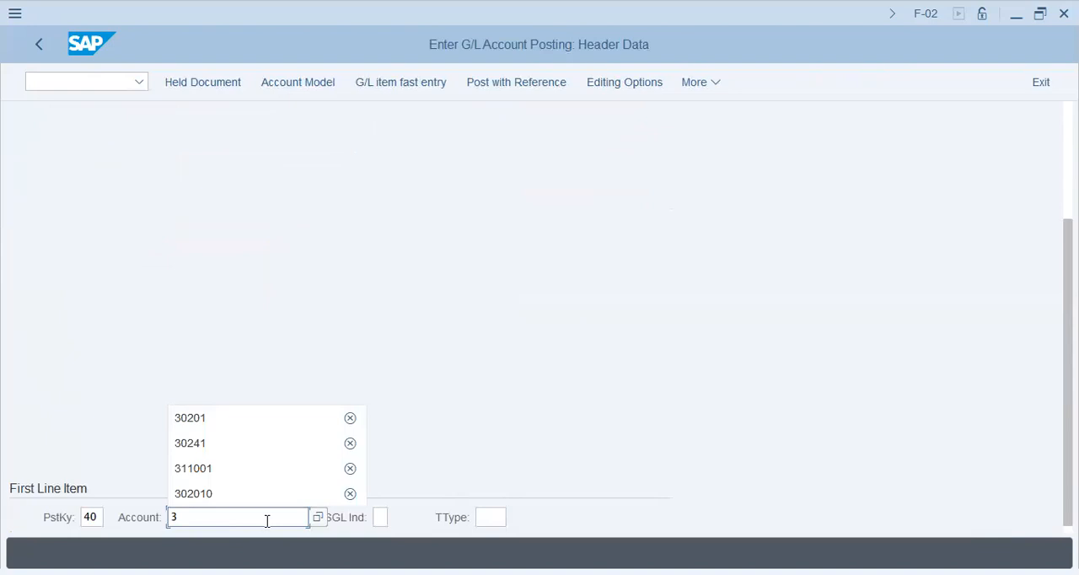
text(0201)
key(Return)
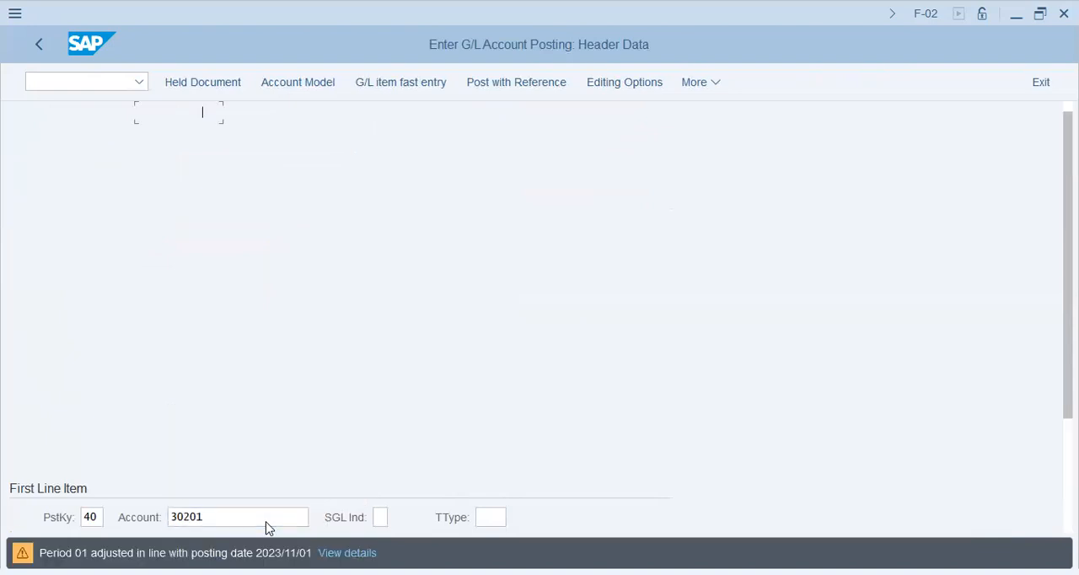
key(Return)
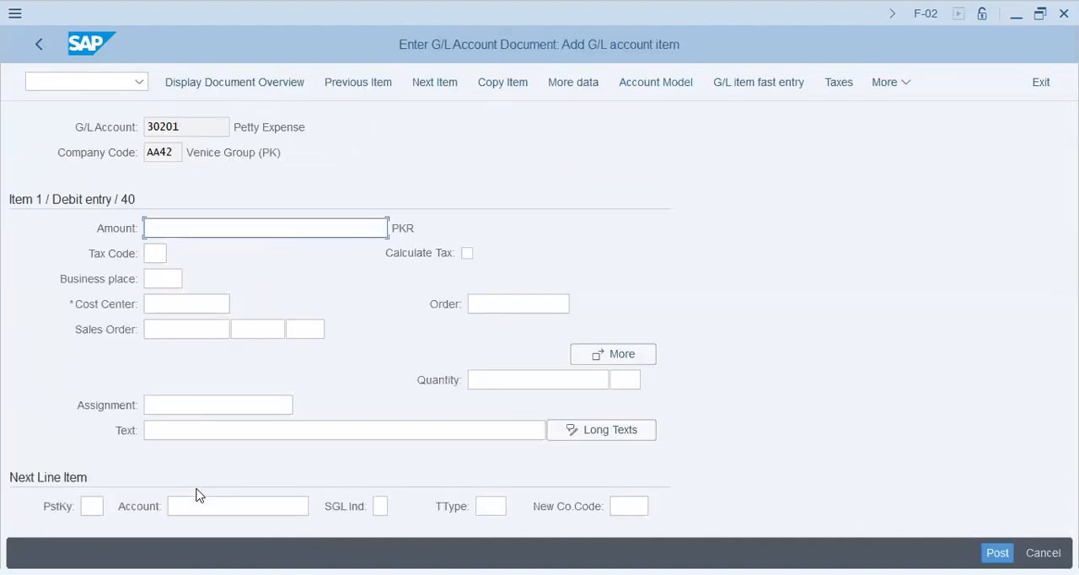
- Check which fields the debit item offers, including cost center, quantity, order, sales order and business place
click(172, 302)
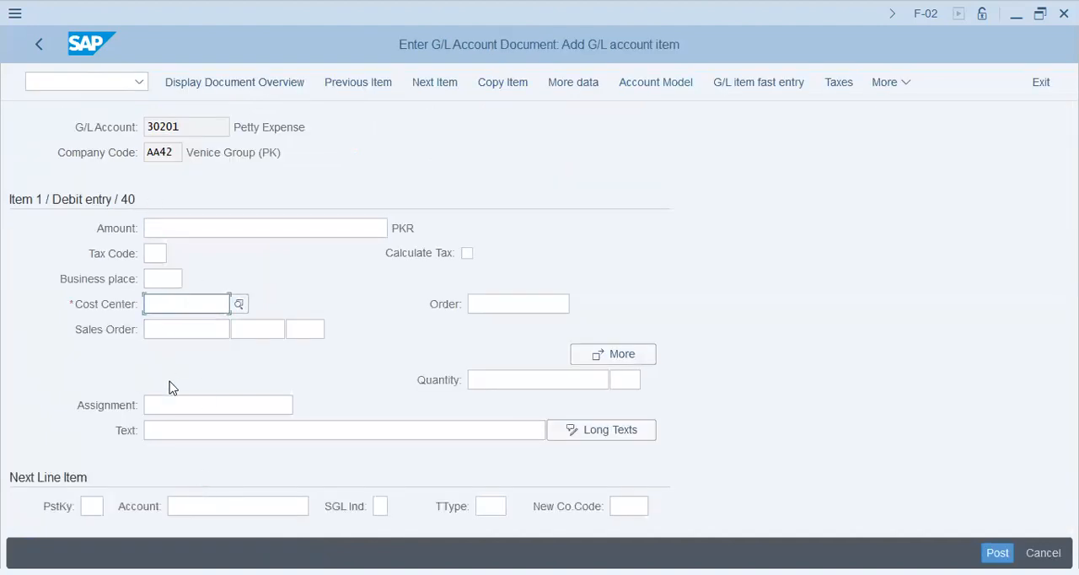
click(539, 378)
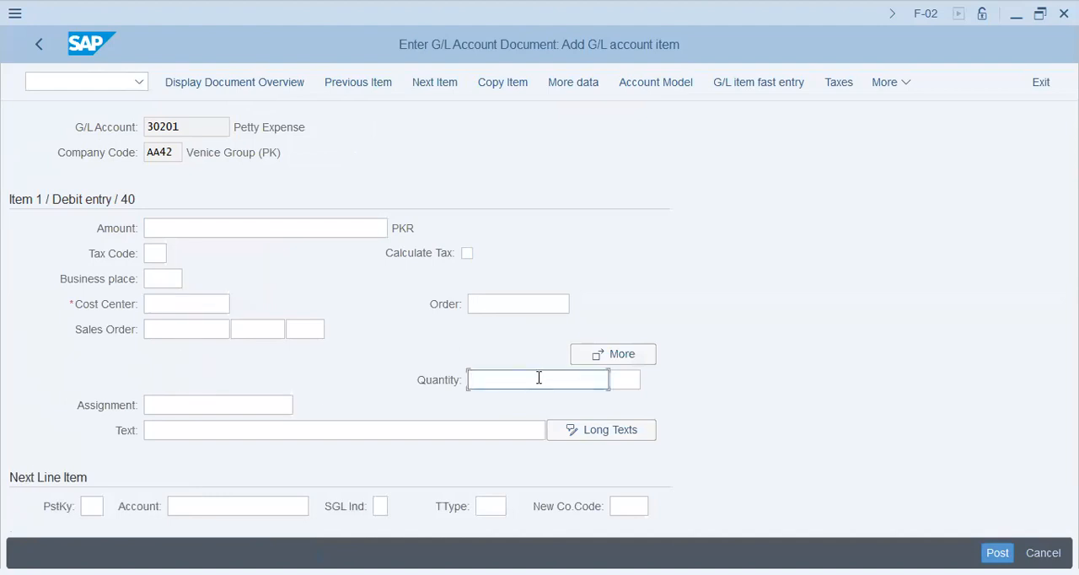
click(518, 304)
click(191, 305)
click(200, 329)
click(167, 279)
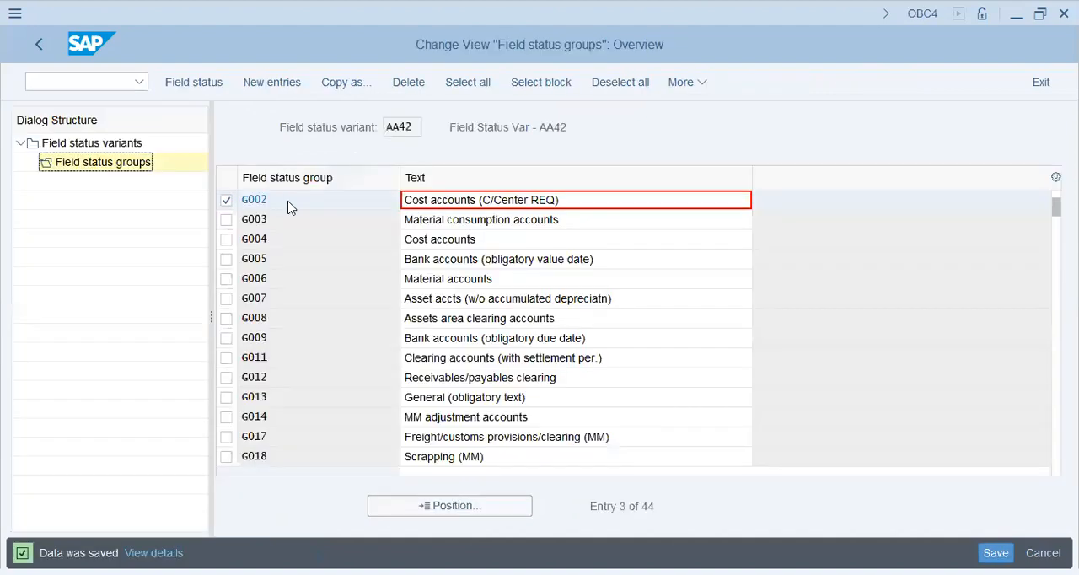
- Open group G002's General data in OBC4 and suppress the first field on its second page
scroll(286, 204, up, 1)
double_click(270, 241)
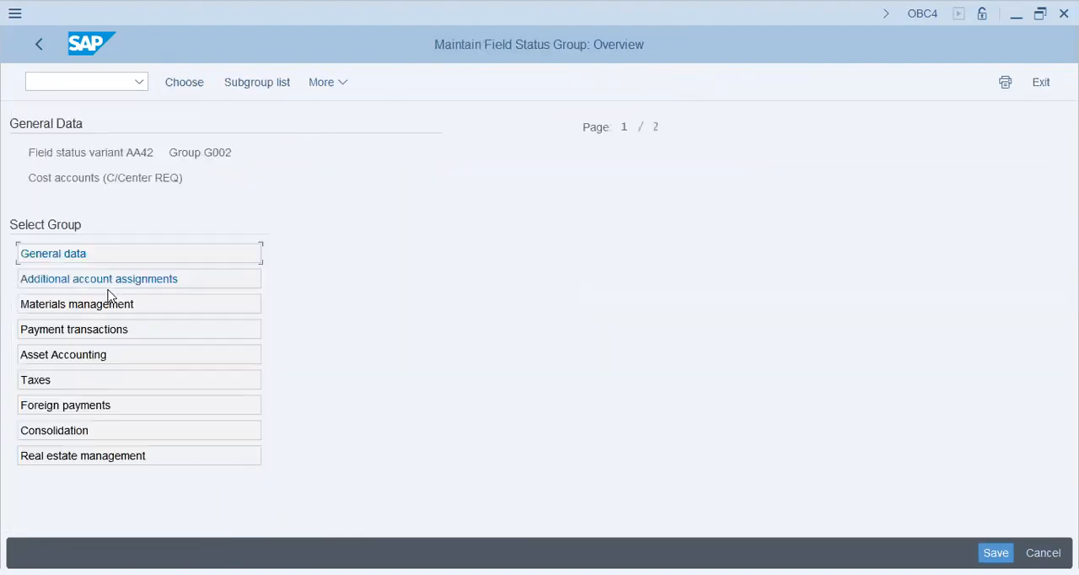
click(80, 255)
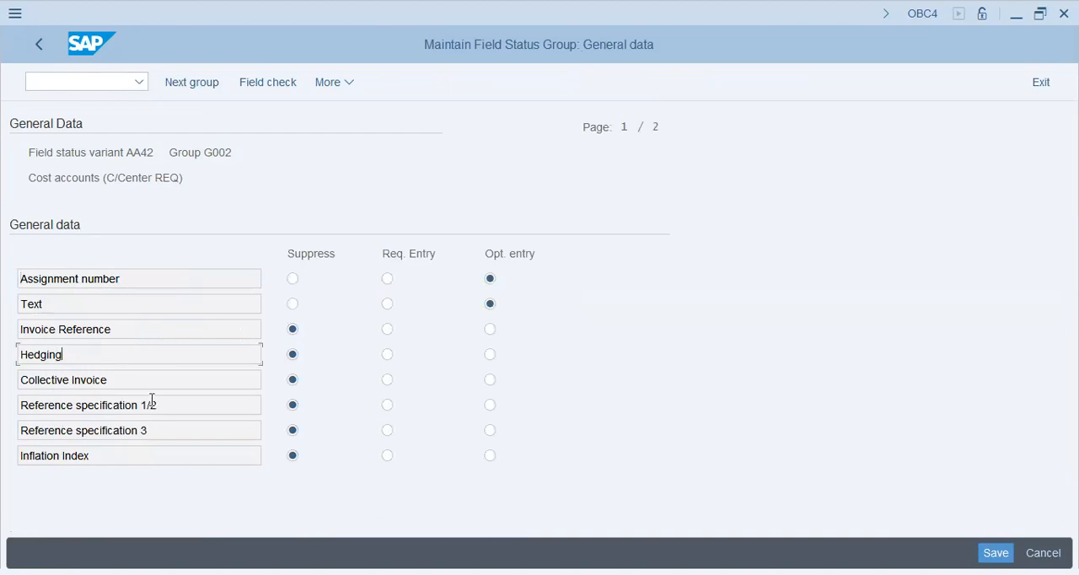
key(Page_Down)
click(293, 279)
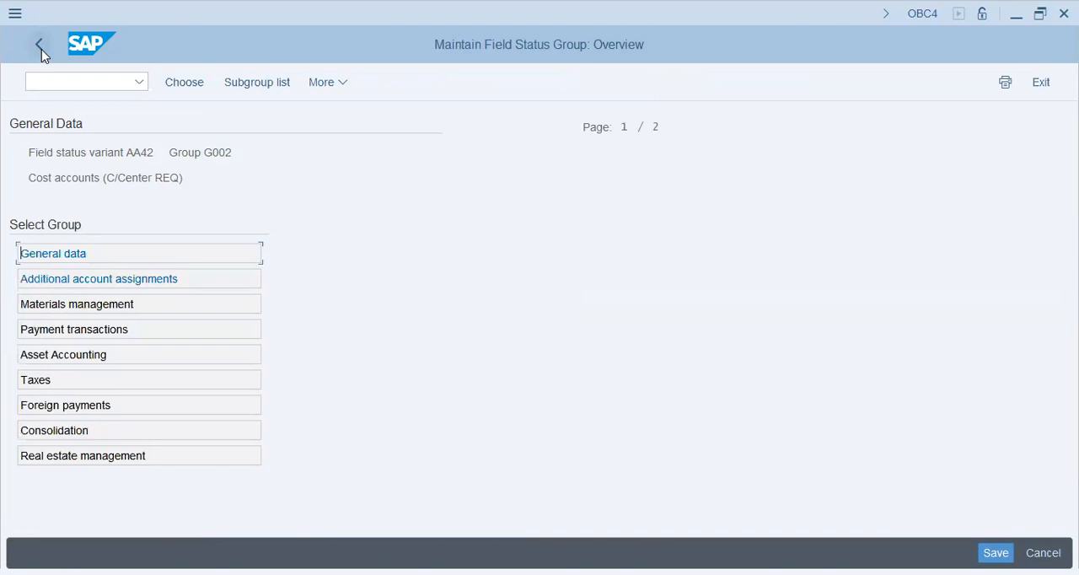
- Suppress Settlement period and CO/PP order in G002's additional account assignments, keep Sales order optional, and save
click(118, 282)
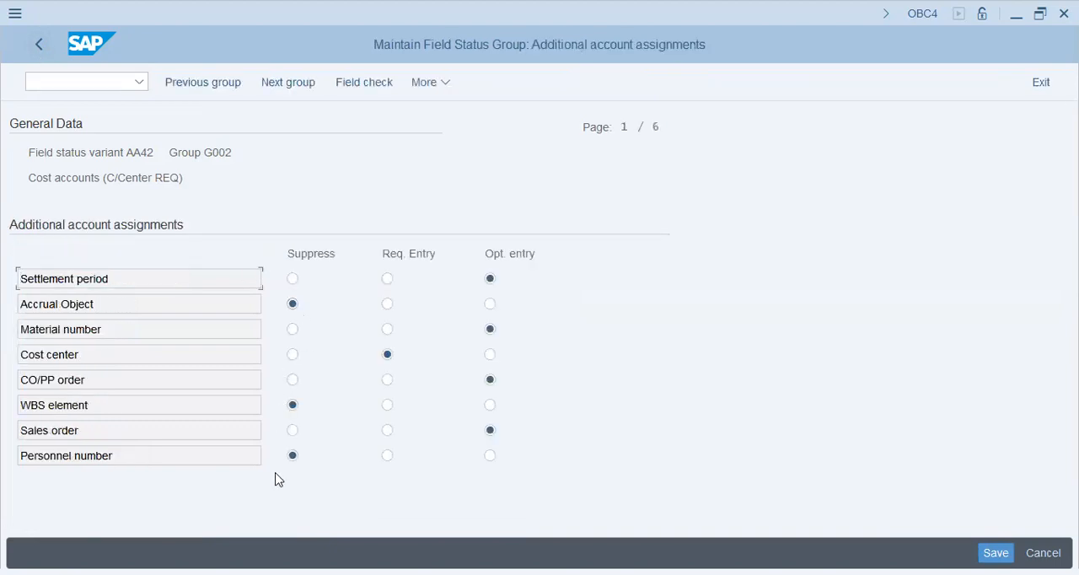
click(292, 431)
click(490, 431)
click(293, 279)
click(291, 381)
click(995, 552)
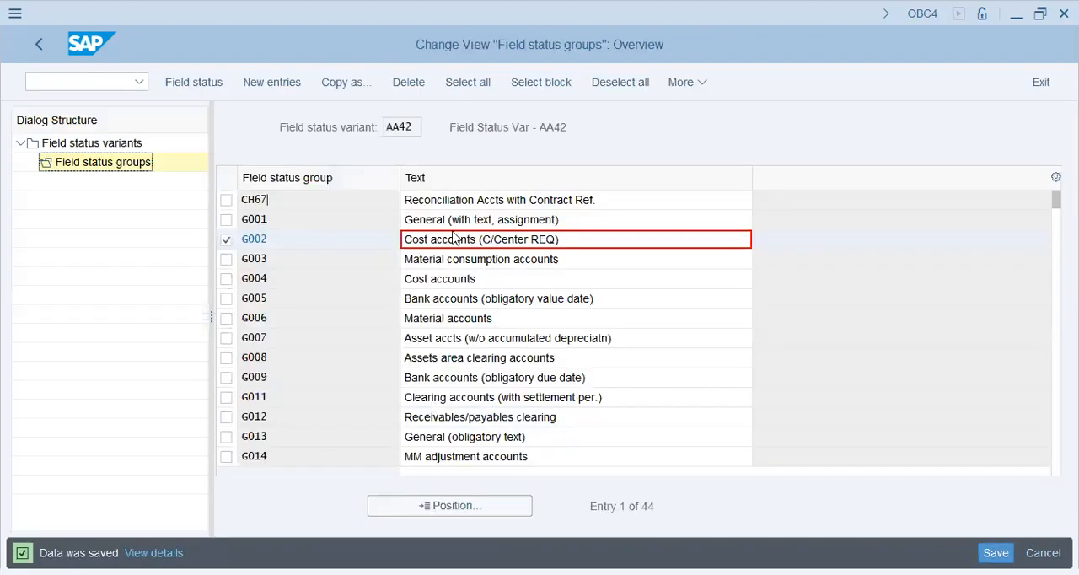
- Suppress the Quantity field in group G002's additional account assignments and save the change
click(459, 239)
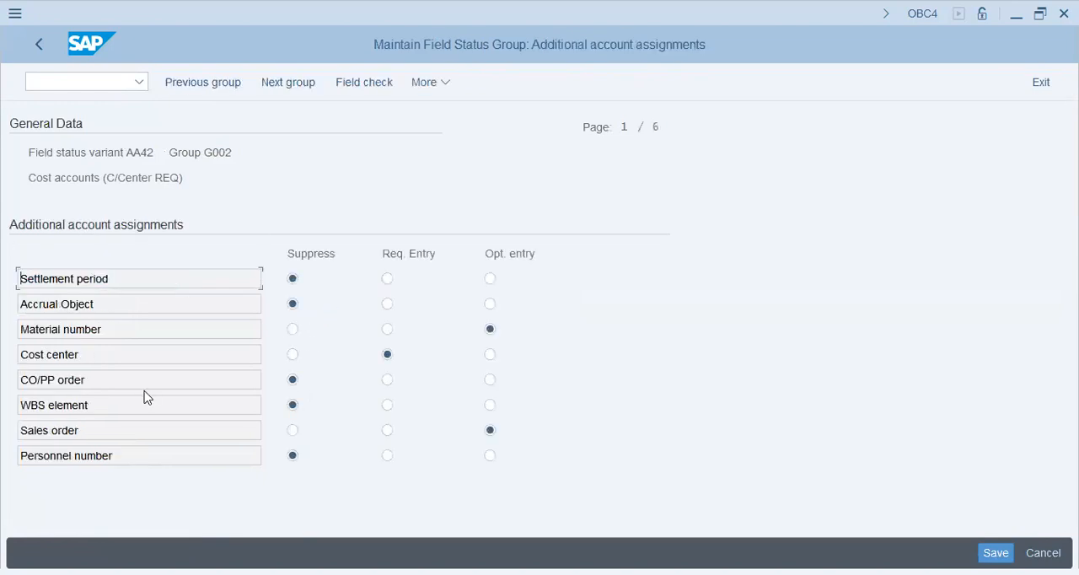
key(Page_Down)
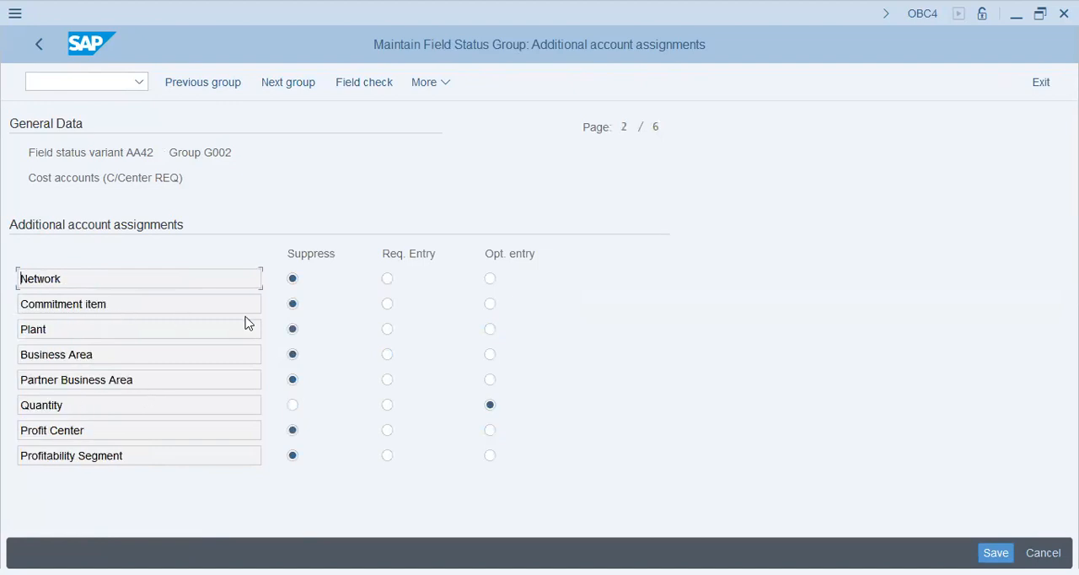
click(292, 404)
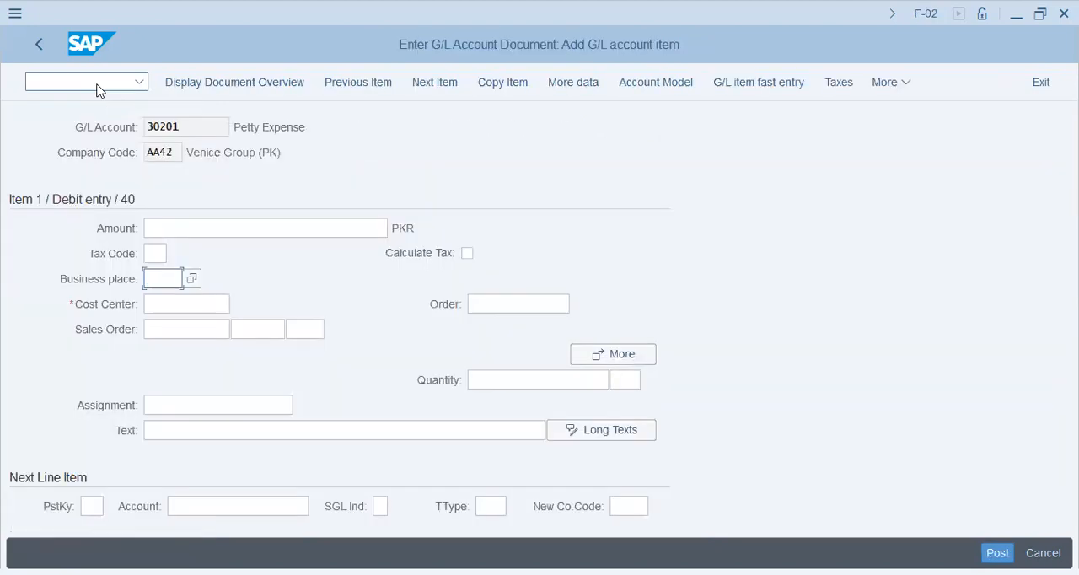
- Start a fresh F-02 posting with 2023/11/01 as both document date and posting date
click(92, 84)
text(/n)
key(Return)
key(space)
click(172, 149)
key(Tab)
key(Tab)
key(Tab)
key(shift+Tab)
key(BackSpace)
click(175, 178)
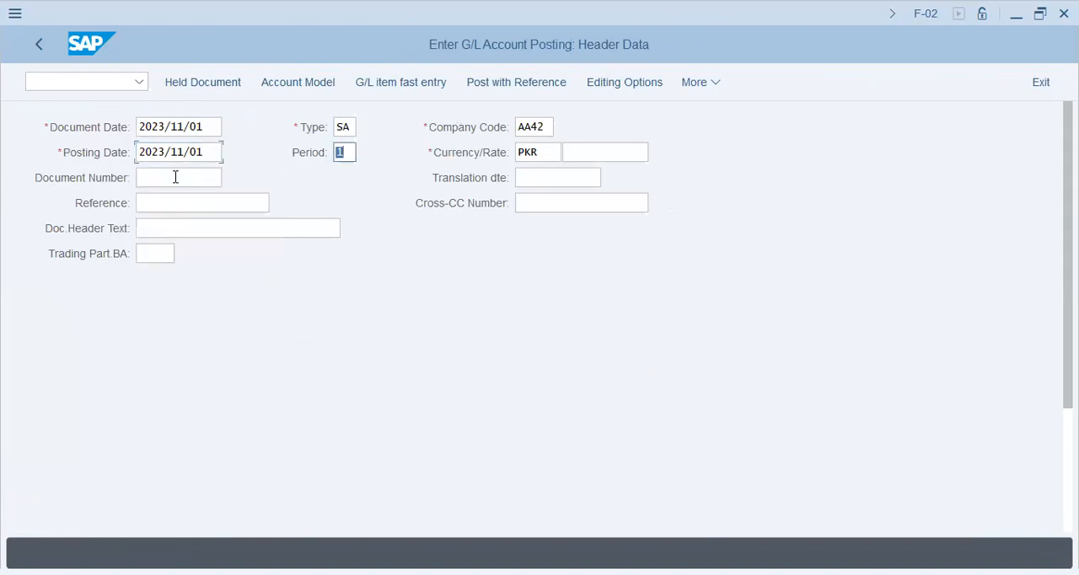
- Enter account 30201 with posting key 40 as the first line item and proceed to its item details
scroll(143, 321, down, 5)
click(207, 507)
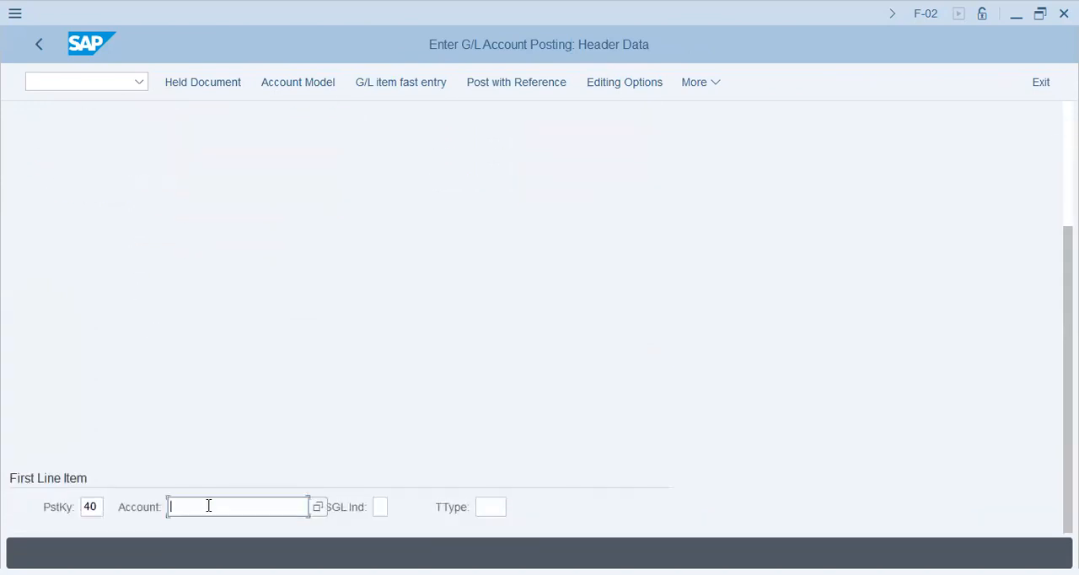
click(219, 165)
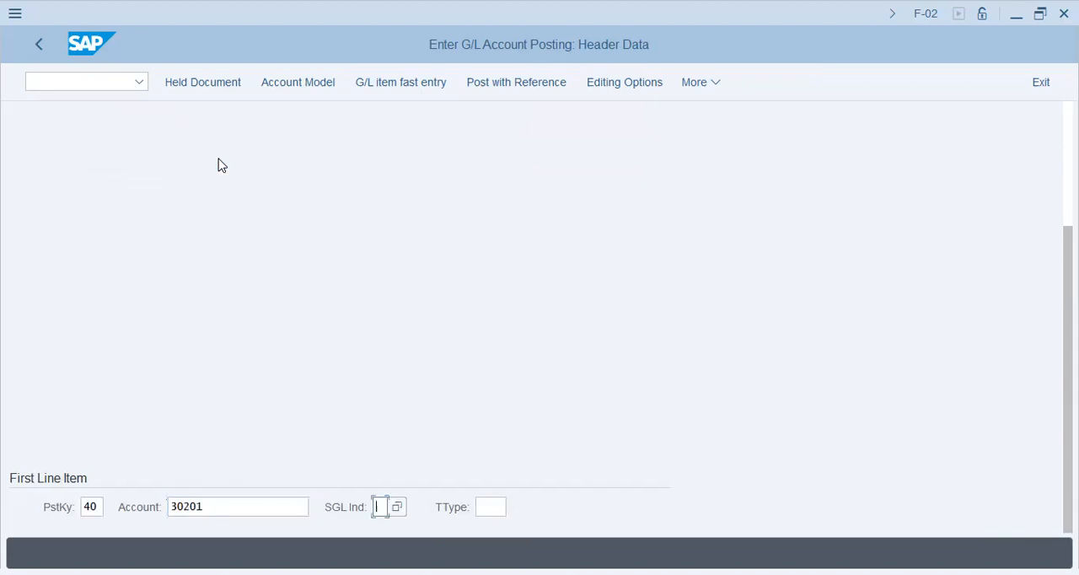
key(Return)
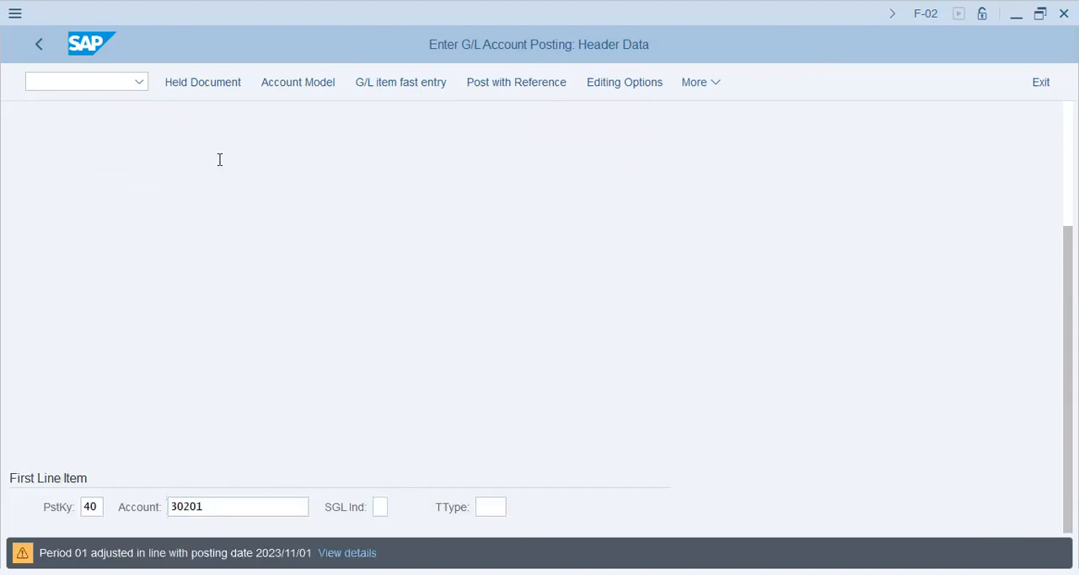
key(Return)
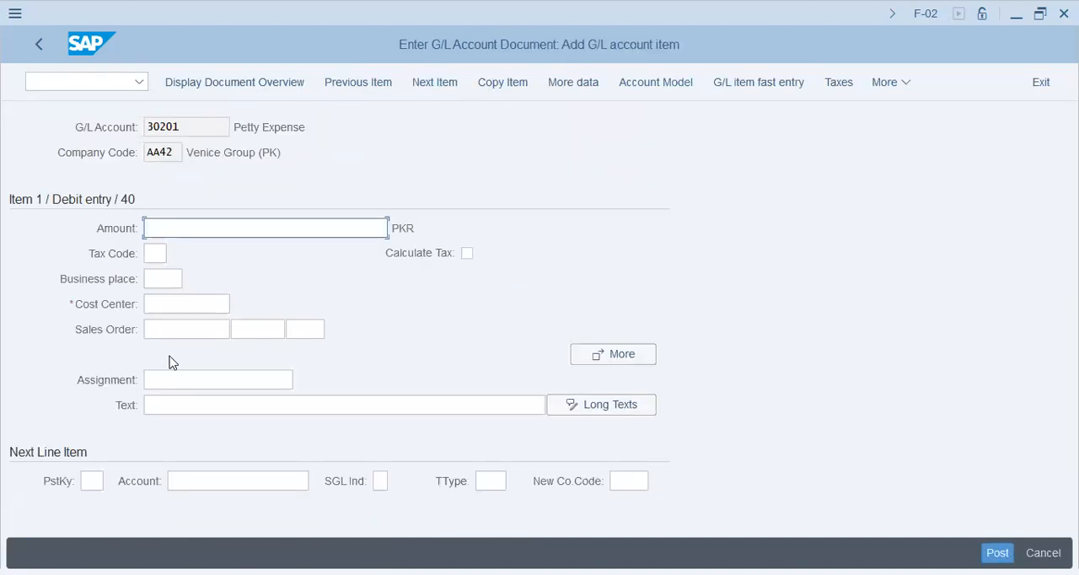
- Review the debit item's remaining fields: amount, tax code, business place, cost center, sales order, assignment and text
click(157, 381)
key(Tab)
click(173, 302)
click(164, 279)
click(156, 253)
click(192, 230)
click(209, 302)
click(194, 332)
click(180, 226)
click(202, 333)
click(208, 378)
click(222, 409)
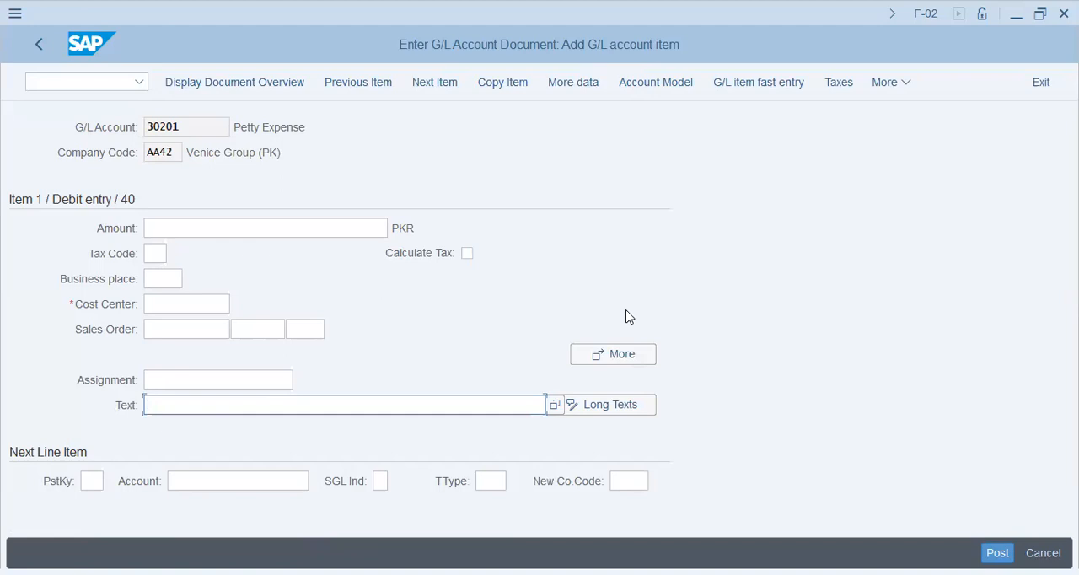
- Abandon the G/L document entry and return to the SAP Easy Access screen
click(75, 86)
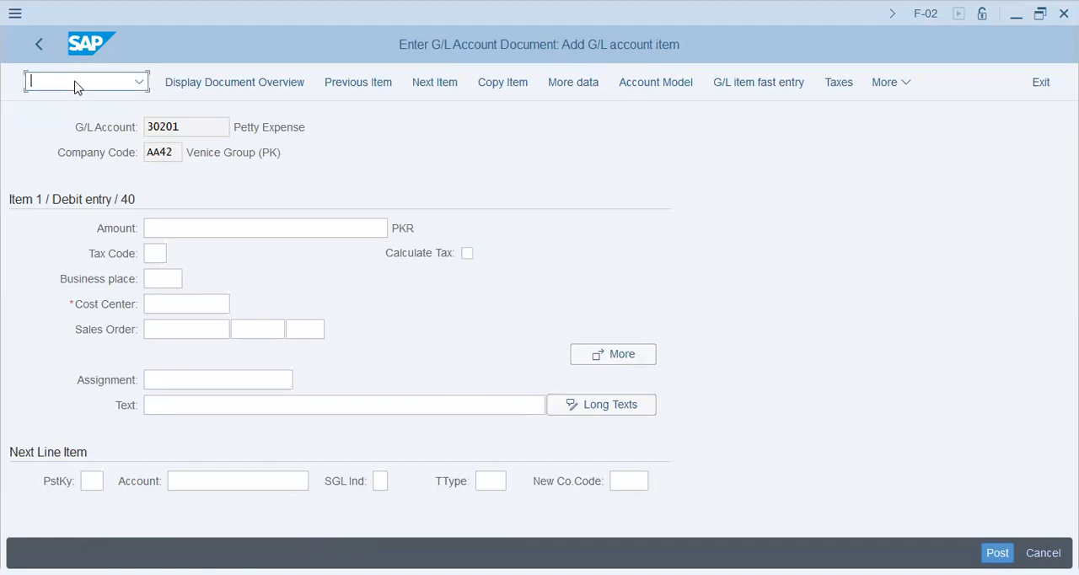
text(/n)
key(Return)
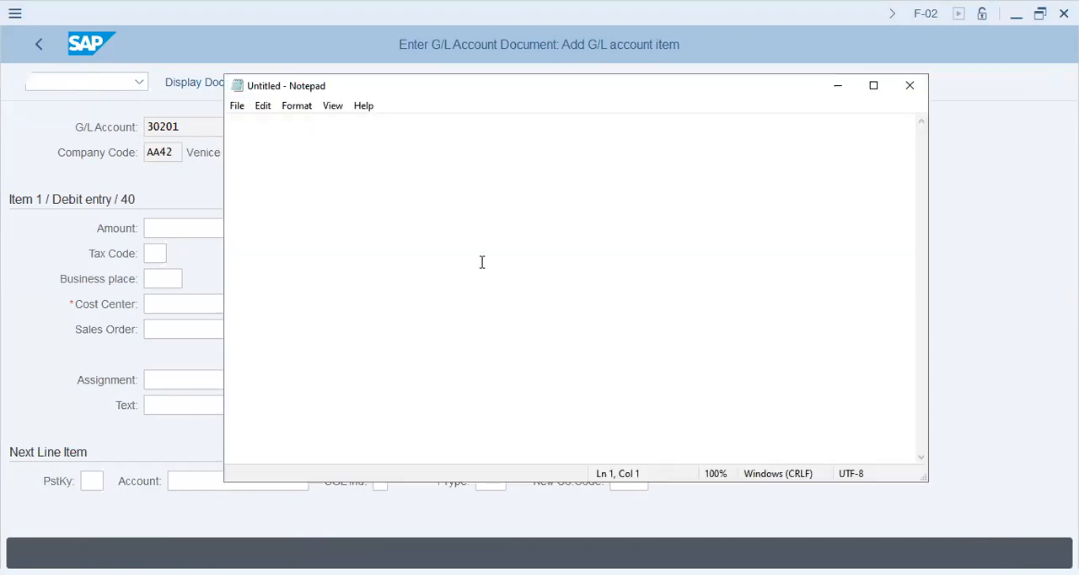
- In a blank Notepad note, write the title "SAP ERP" and the indented heading "Need SAP/ERP" a few lines below
text(SA)
key(BackSpace)
text(AP ERP)
key(Return)
key(Tab)
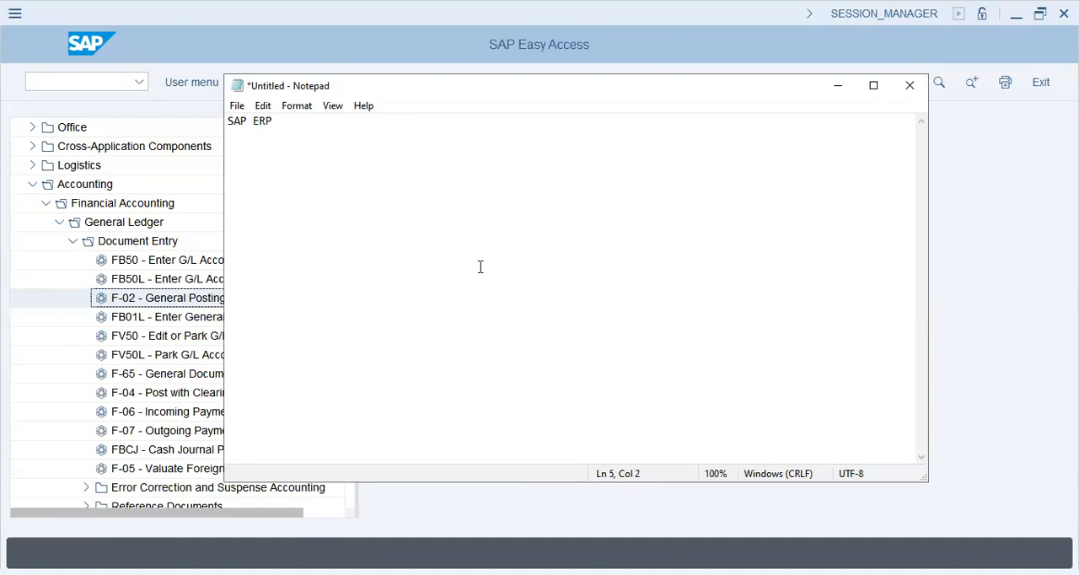
text(Need t)
text(SAP/er)
key(Return)
- List "Automate" and "Reduce manual footprint" as the first two ">" points under the Need SAP/ERP heading
key(Tab)
text(> Automate)
key(Return)
key(Tab)
text(> Reduce)
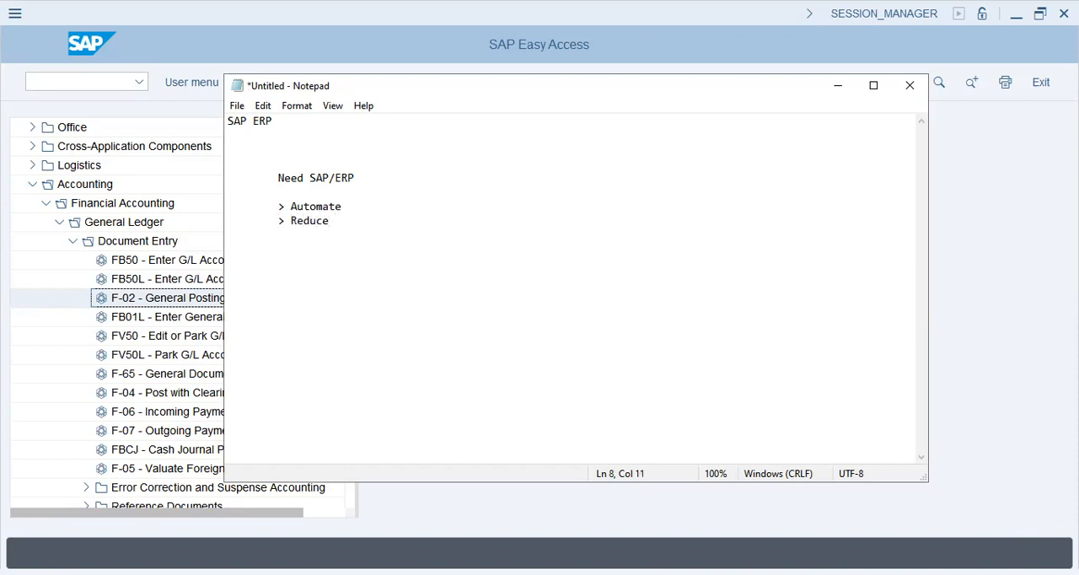
text( manu)
key(BackSpace)
text(nual footpr)
- Add the point "Reduce friction B/w deptts" to the Need SAP/ERP list
text(> )
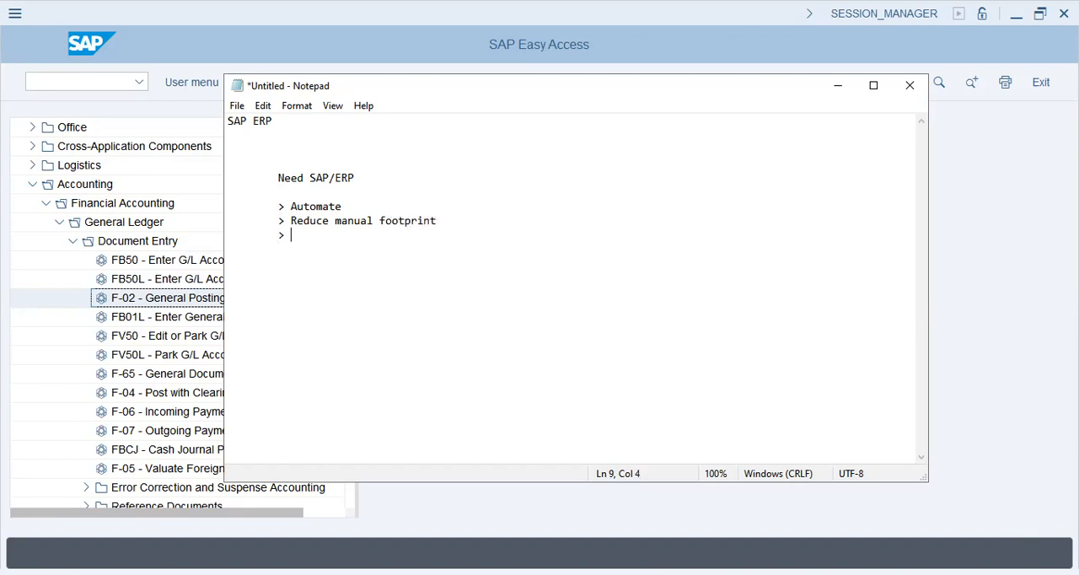
text(Reduce friction)
key(Return)
key(Tab)
key(BackSpace)
key(BackSpace)
text(B/b)
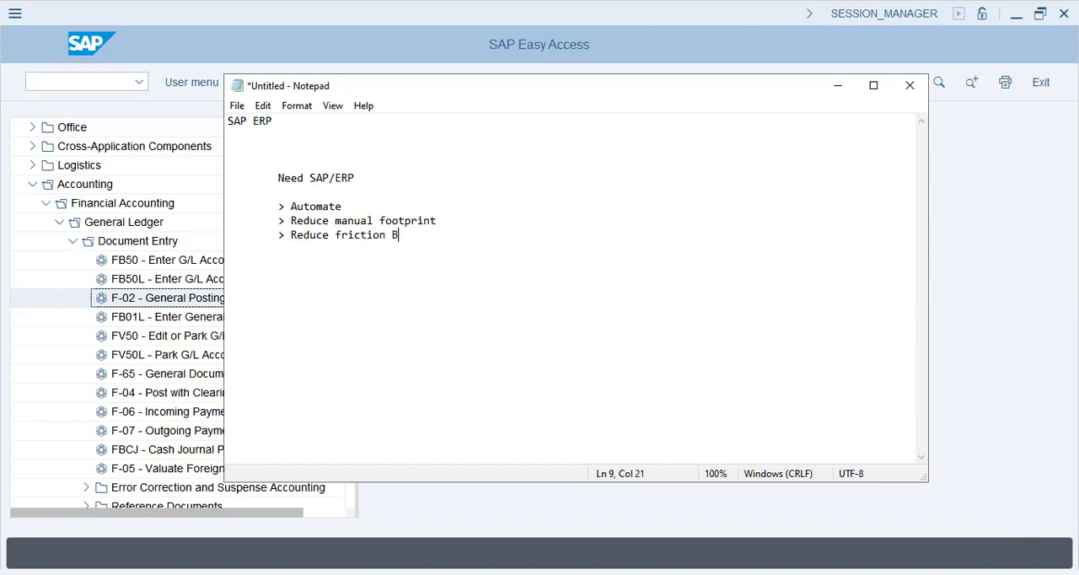
key(BackSpace)
key(BackSpace)
text(w depat)
key(BackSpace)
key(BackSpace)
text(ttmen)
key(BackSpace)
key(BackSpace)
key(BackSpace)
key(BackSpace)
text(ts)
- Add the points "Increase process speed" and "Increase visibility" to the Need SAP/ERP list
key(Return)
key(Tab)
text(> Incre)
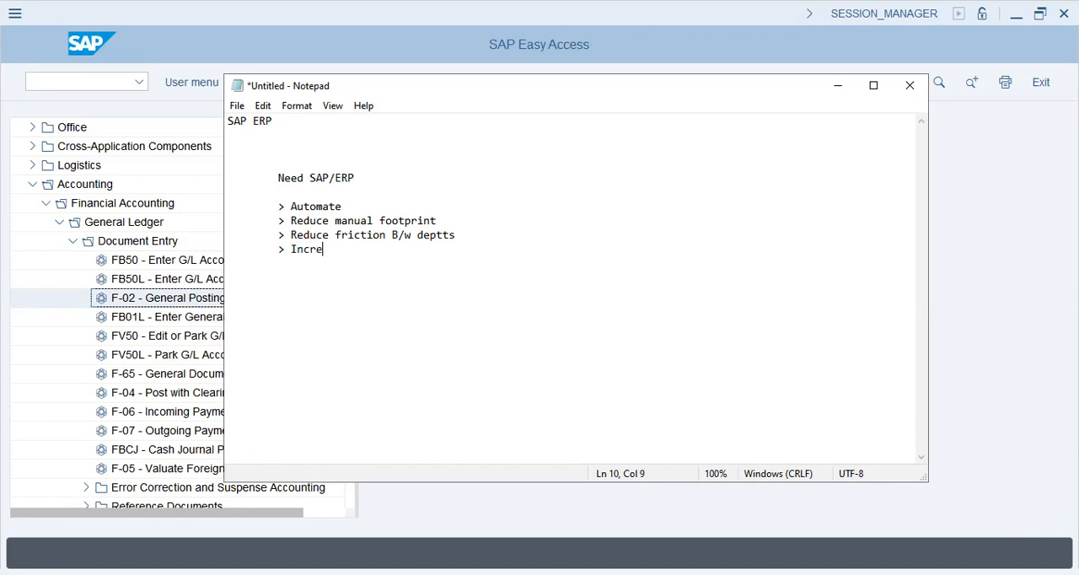
text(ase process speed)
key(Return)
key(Tab)
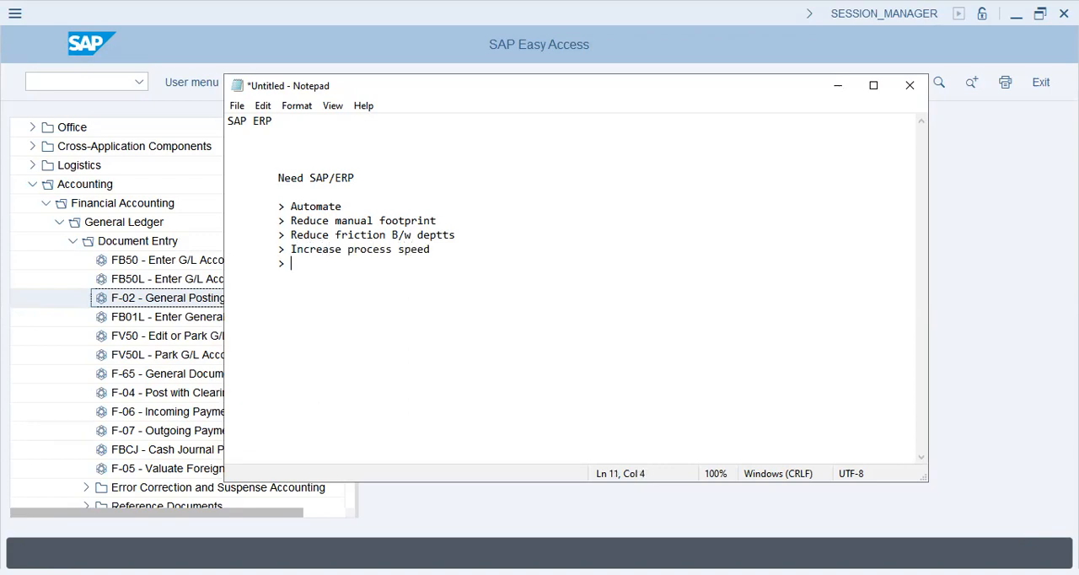
text(> Increase visibility)
key(Return)
key(Tab)
- Add the point "Increase accountability ----> Finance, Inventory, Production" to the list
text(> )
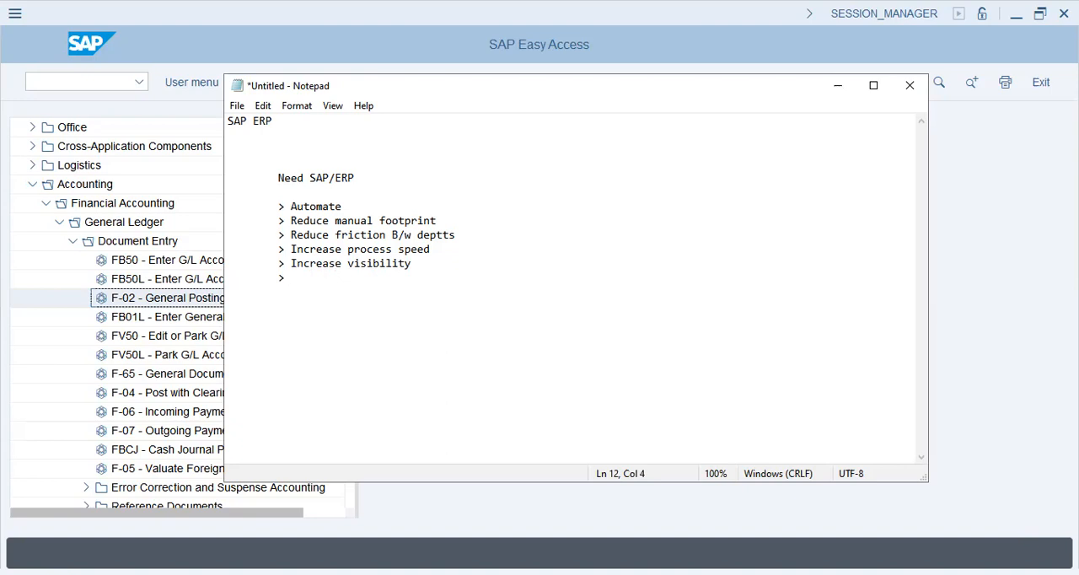
text(Increase accountability ----> Finance, Invenot)
key(BackSpace)
key(BackSpace)
key(BackSpace)
key(BackSpace)
text(entory, Production)
key(Return)
- Add the point "Increase alignment of processes and deptts." to the list
text(> )
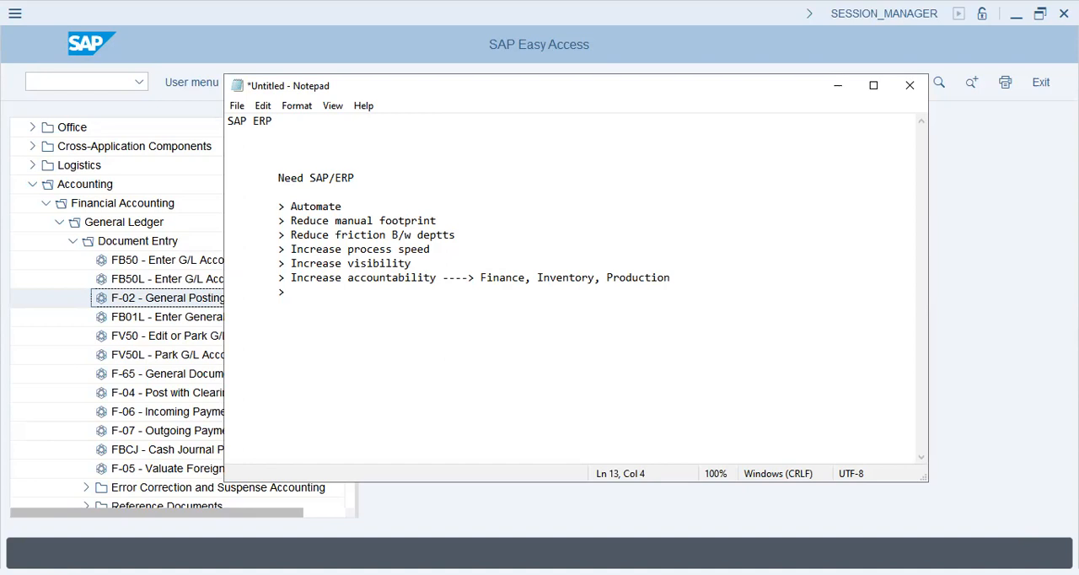
text(Increase alignment of processes and deptts.)
key(Return)
key(Tab)
- Add the points "Real-time reporting" and "Reduced manual entries" to the list, followed by an empty ">" point
text(>)
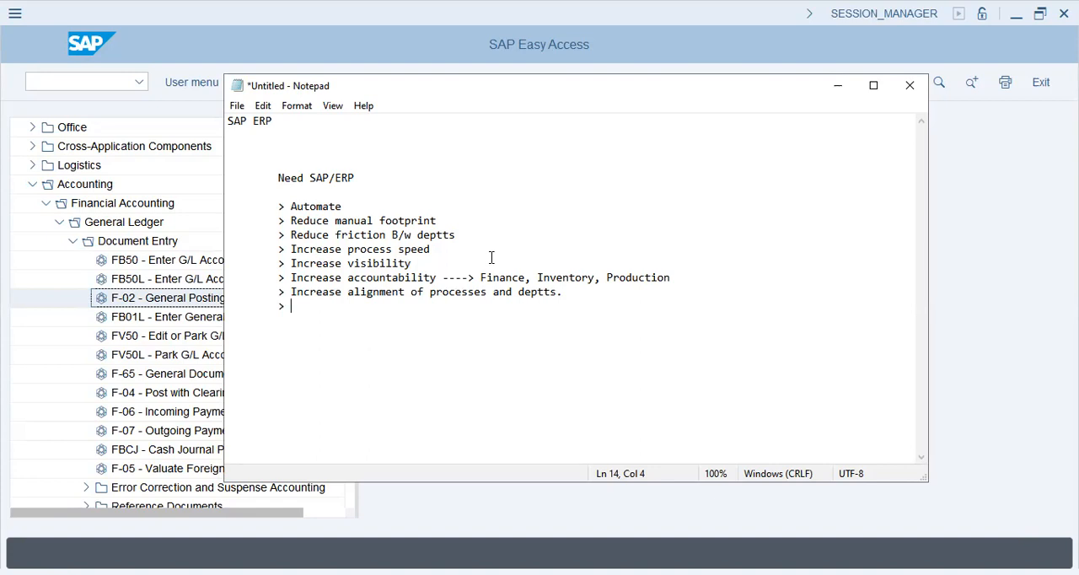
text(Real-time reporting)
key(Return)
key(Tab)
text(> Reduce )
text(d)
key(BackSpace)
key(BackSpace)
text(d manual entries)
key(Return)
key(Tab)
text(>)
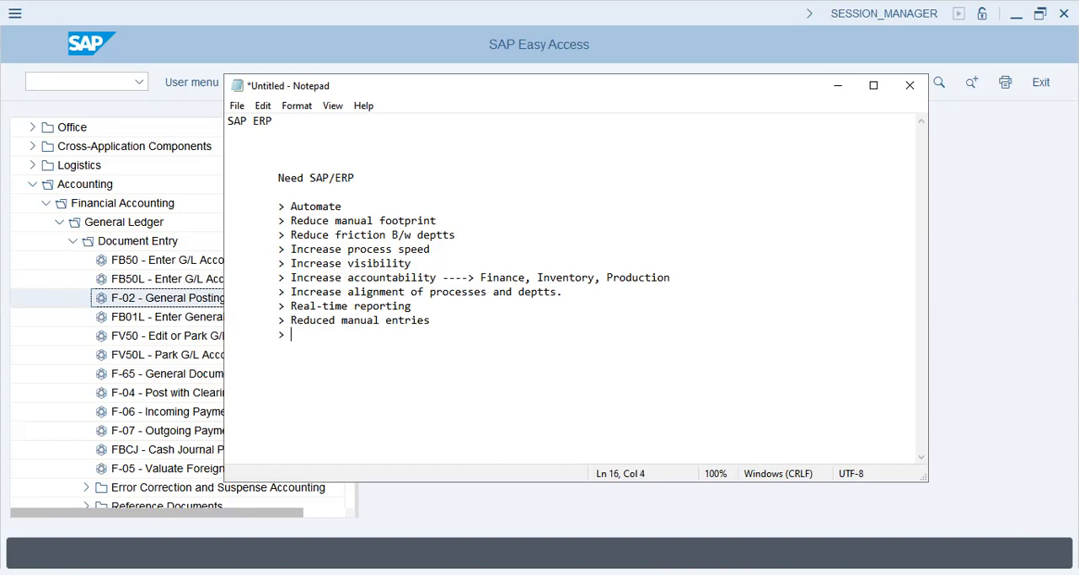
- Highlight the points under Need SAP/ERP to review the list from "Automate" down to the last line
key(shift+Up)
key(shift+Up)
key(shift+Up)
key(shift+Up)
key(shift+Up)
key(shift+Up)
key(shift+Up)
key(shift+Up)
key(shift+Up)
key(shift+Up)
key(shift+Down)
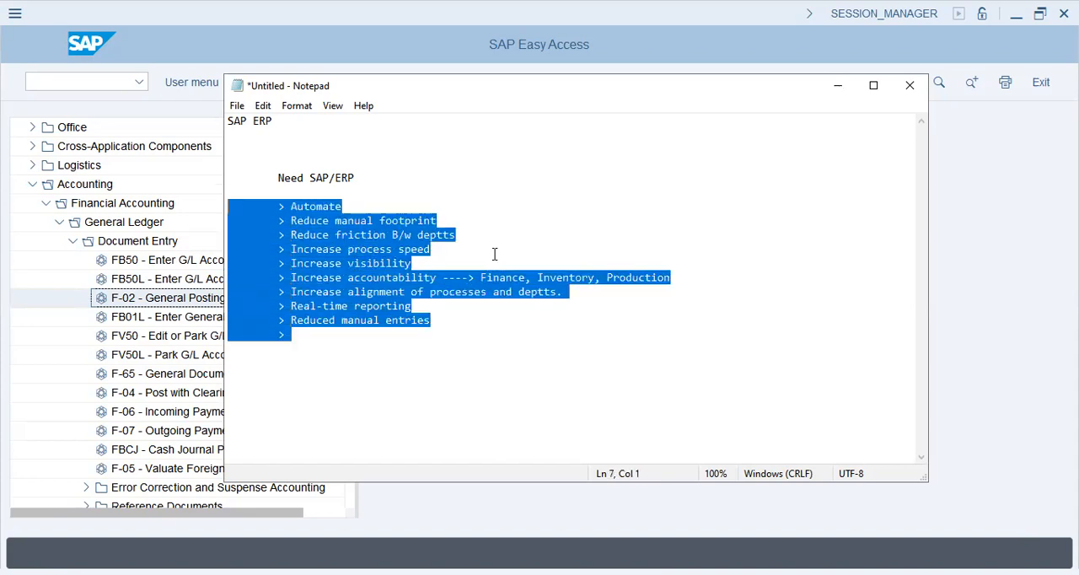
key(shift+Down)
key(shift+Down)
key(shift+Down)
key(shift+Down)
key(shift+Down)
key(shift+Down)
key(shift+Down)
key(shift+Down)
key(shift+Down)
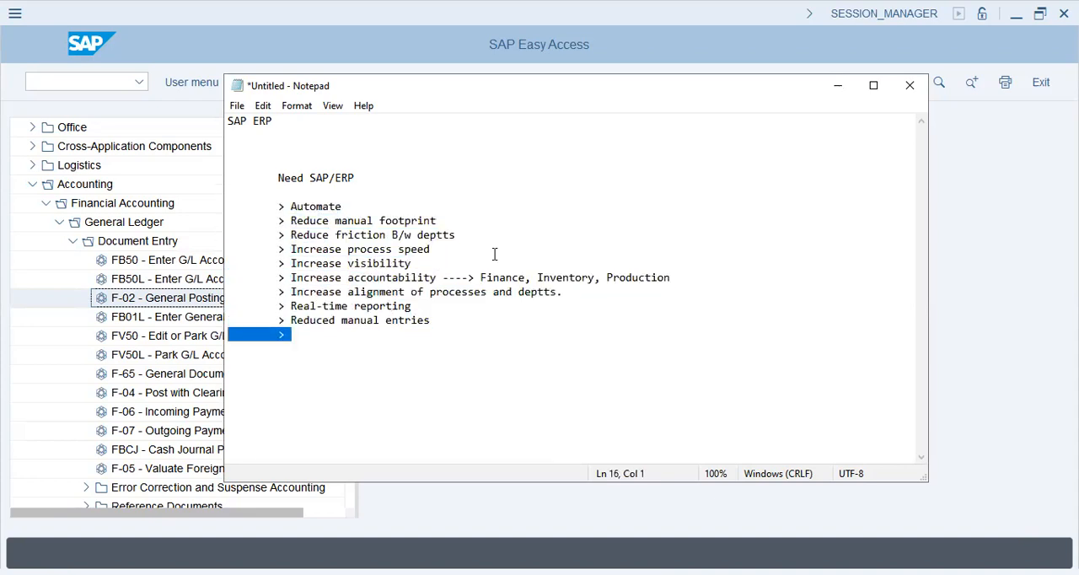
key(shift+Down)
- Below the list, add a "------" separator followed by the indented lines "Transparency" and "ROI"
key(Return)
key(Return)
key(Tab)
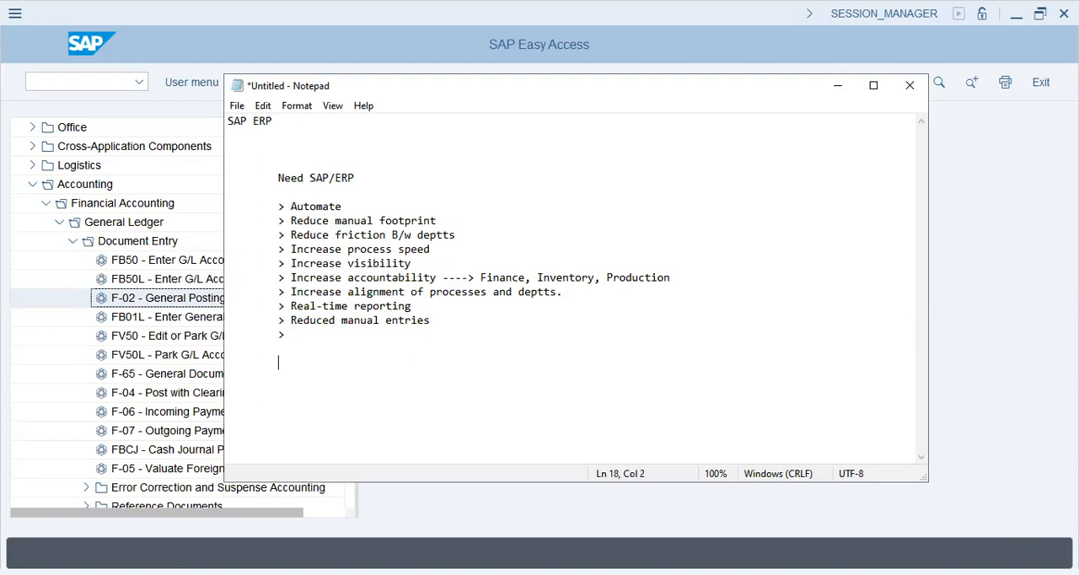
text(------)
key(Tab)
text(Transpanc)
key(BackSpace)
key(BackSpace)
text(rency)
key(Return)
key(Tab)
text(ROI)
key(Return)
key(Tab)
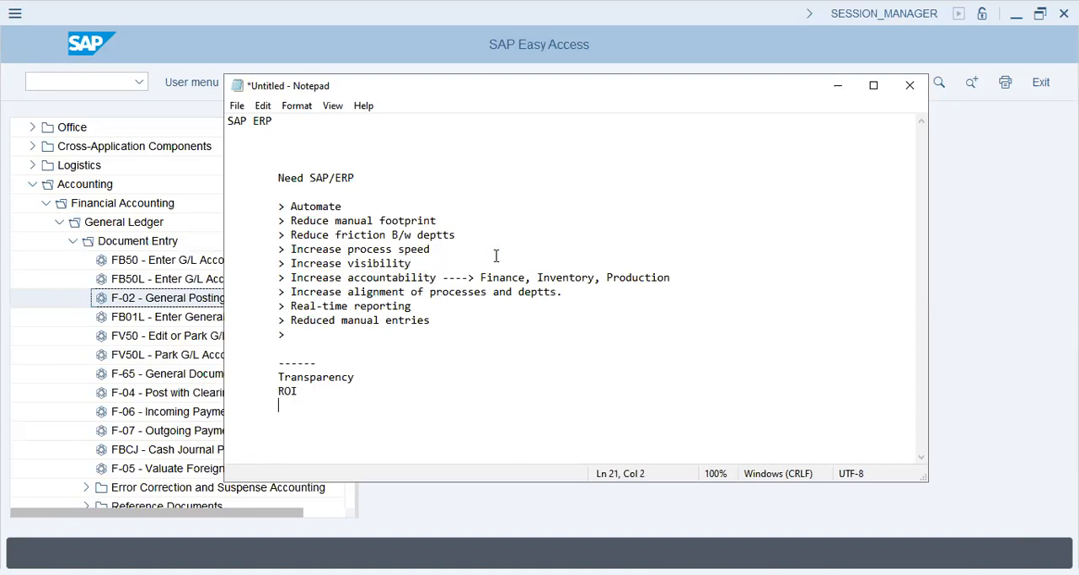
- Add the lines "Speed increase" and "Smooth operations" below "ROI"
text(Se)
key(BackSpace)
key(BackSpace)
text(Speed increase)
key(Return)
key(Tab)
text(Smooth ope)
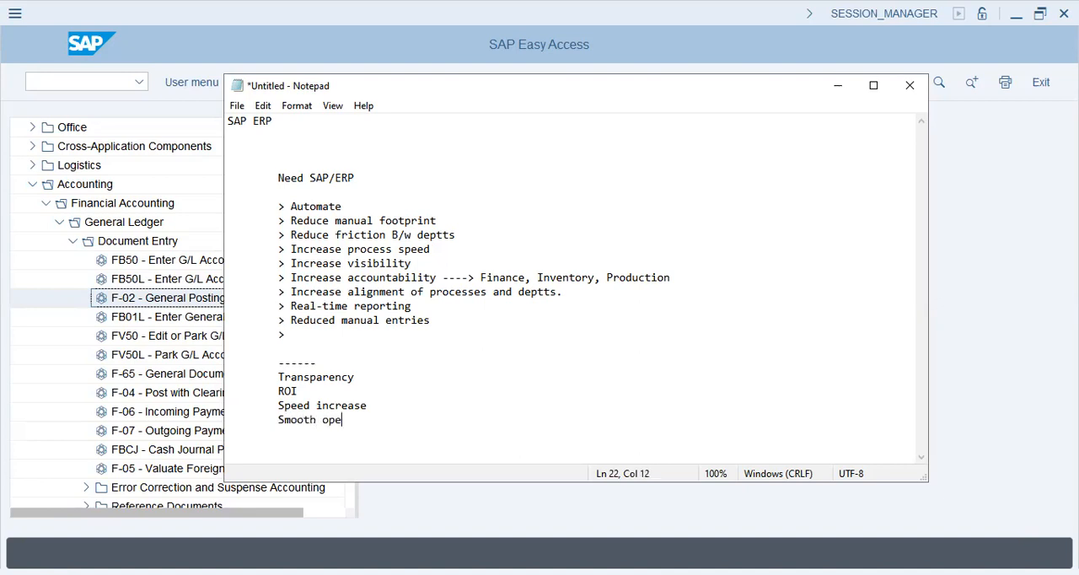
text(rations)
key(Return)
- Add the line "synchronised inventories, deliveries, GRNs, Shipping loading, unloading," below "Smooth operations"
key(Tab)
text(synchronised inven)
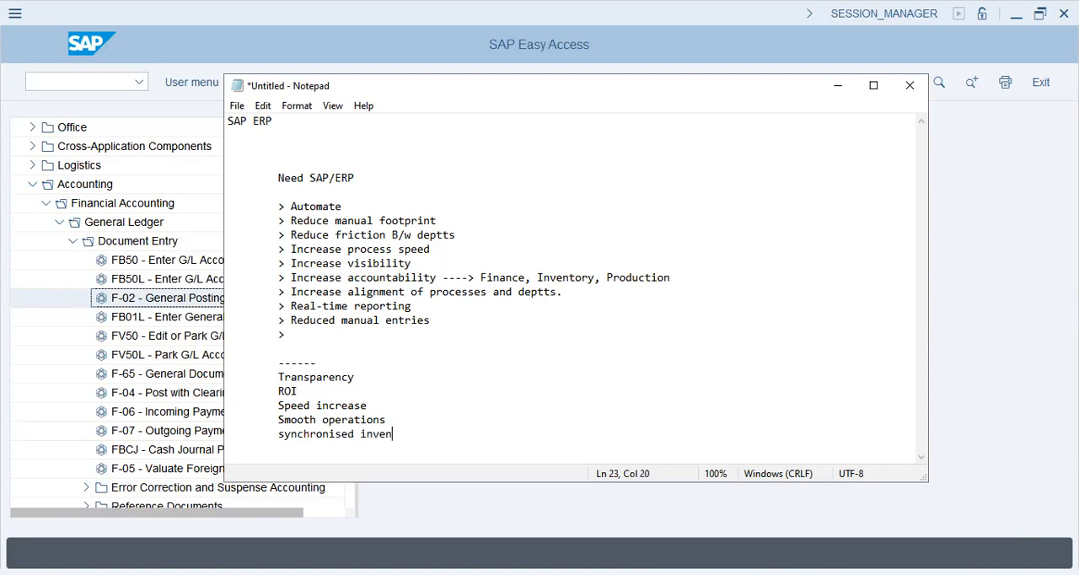
text(tories, deliveries, )
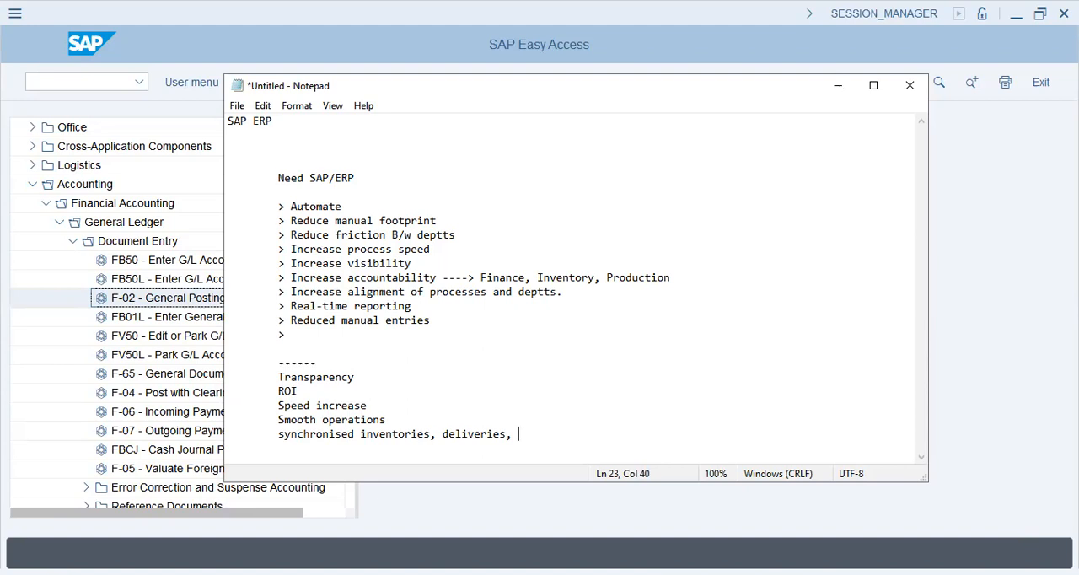
text(GRNs, Shipping )
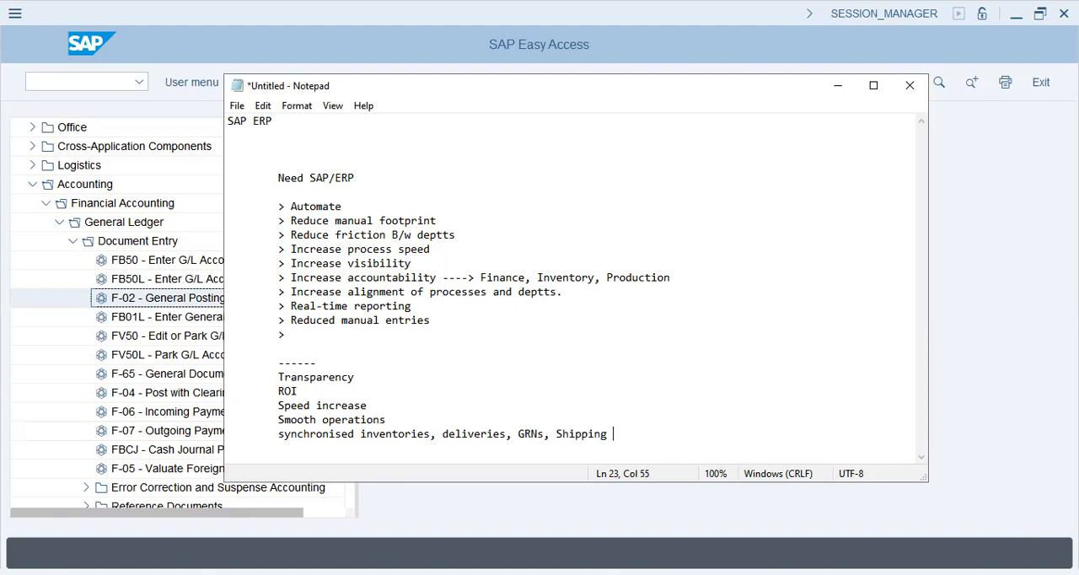
text(loading, unloadin)
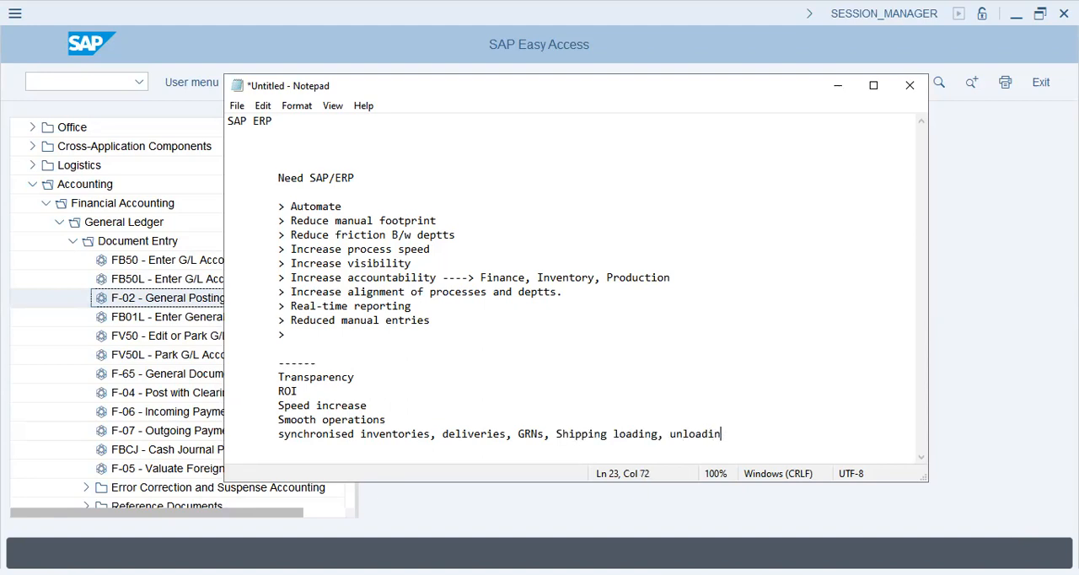
text(g, Sales Order,s)
- Extend the synchronised inventories line with "Sales Orders, Prod. Orders" and start a new indented line
key(BackSpace)
key(BackSpace)
text(s, Product)
key(BackSpace)
key(BackSpace)
key(BackSpace)
text(. Orders)
key(Return)
key(Tab)
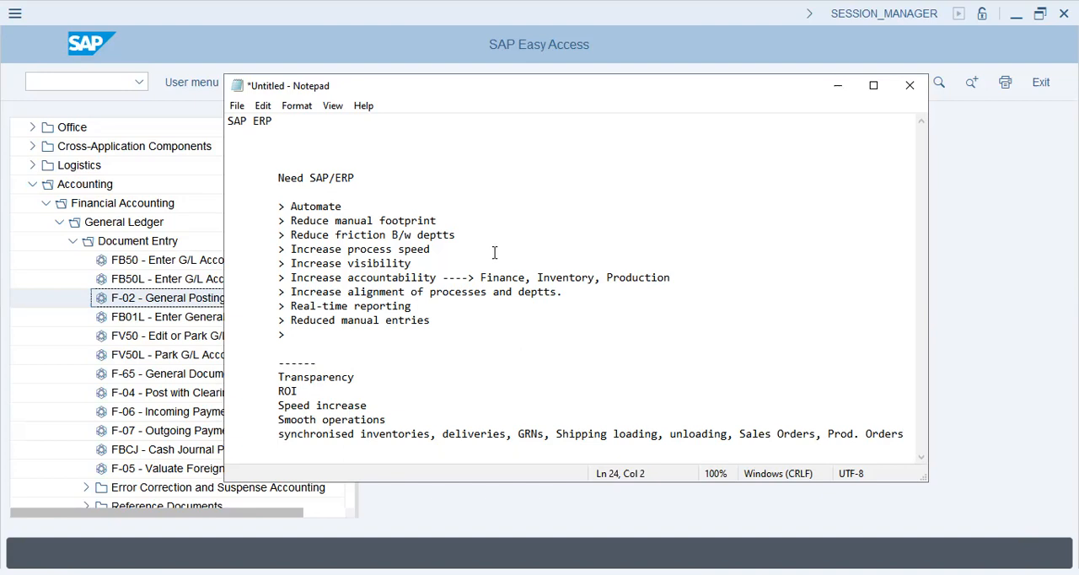
- Add the heading "WHY SAP" after a blank line, with a "-------" line beneath it
key(alt+Tab)
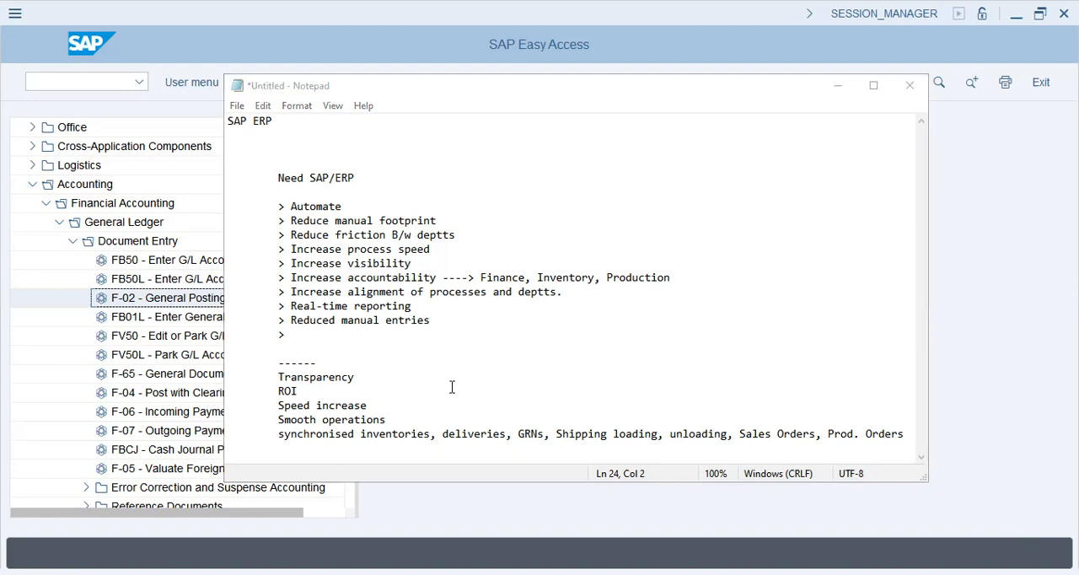
click(343, 450)
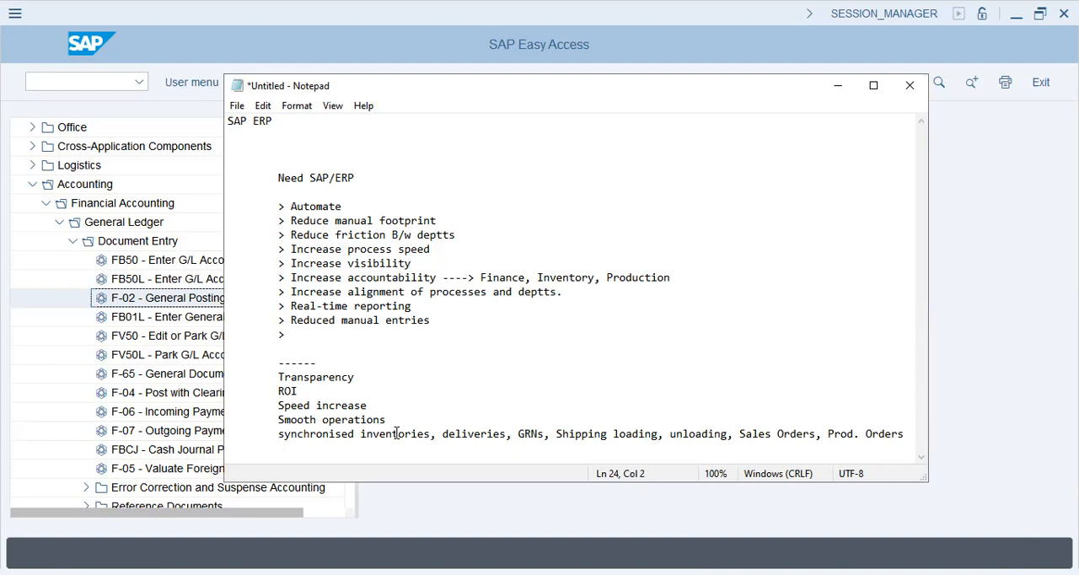
key(Return)
key(Tab)
text(WHY SAP)
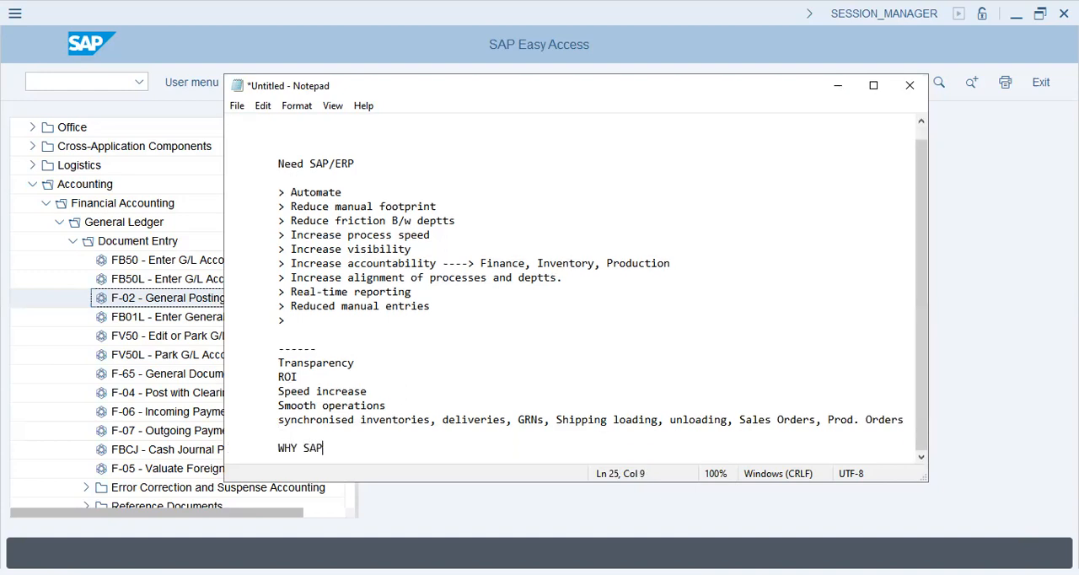
key(Return)
key(Tab)
text(-------)
key(Return)
key(Tab)
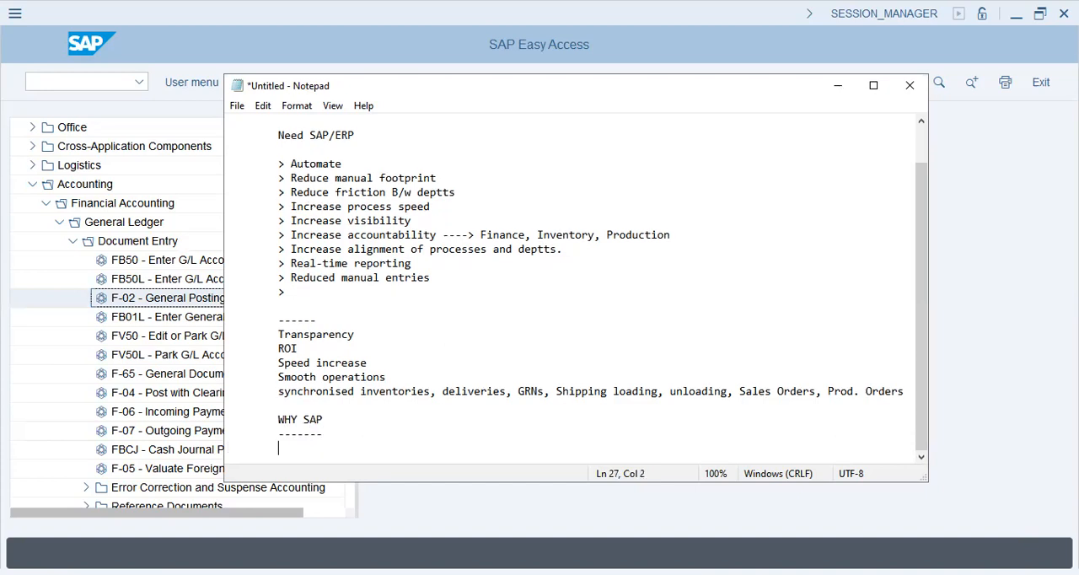
- Insert a "-------" separator on the blank line above the WHY SAP heading
key(Up)
key(Up)
key(Up)
text(-------)
key(alt+Tab)
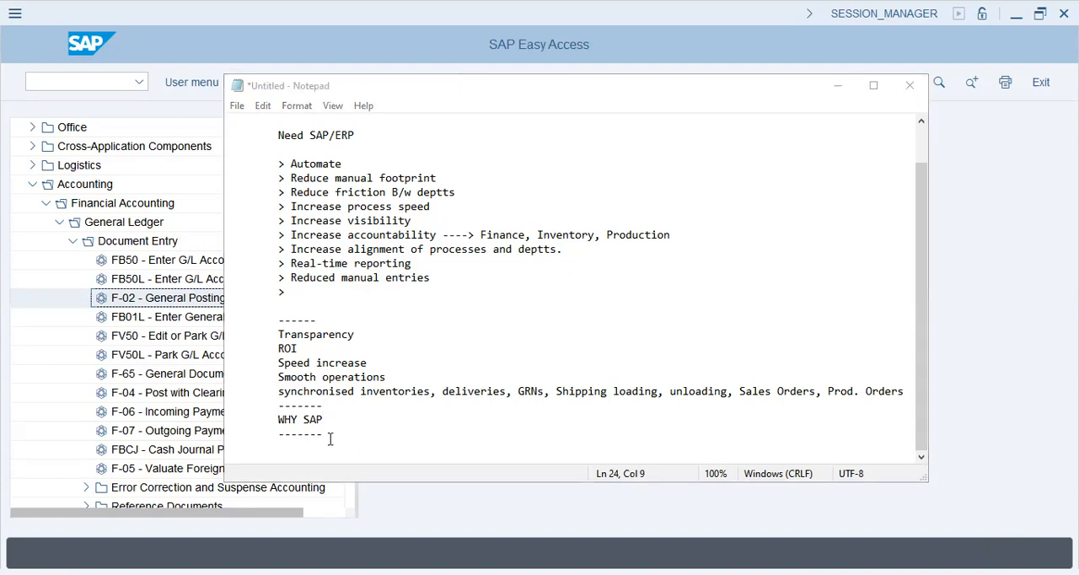
- Replace the dashed line below the WHY SAP heading with the point "> integration b/w deptts"
drag(329, 439, 273, 429)
key(BackSpace)
text(>)
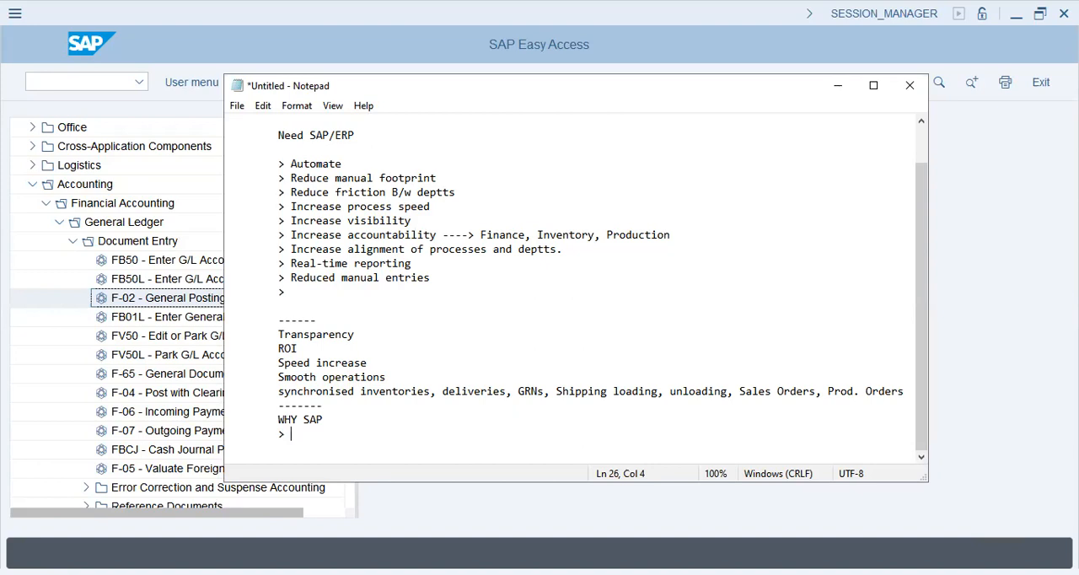
text(integration b/w deptts)
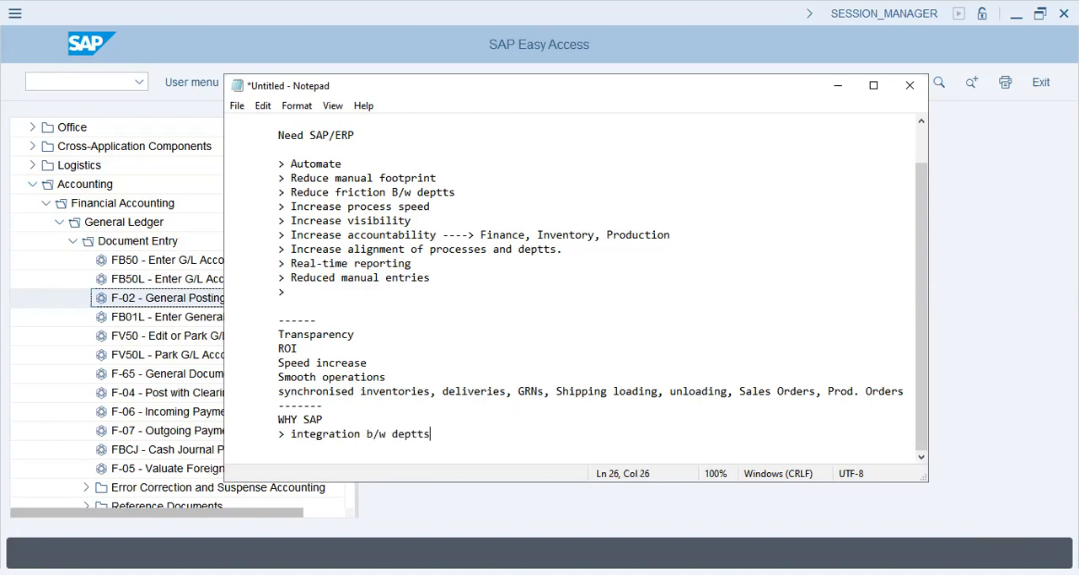
- Change the end of the integration point to read "integration b/w deptt <--- specialised"
key(BackSpace)
text(-)
key(BackSpace)
text(<--- specialised)
- Add the indented point "> product costing, production ----> powerful, high-speed, molecular" below the integration point
key(Return)
key(Tab)
text(> product costing)
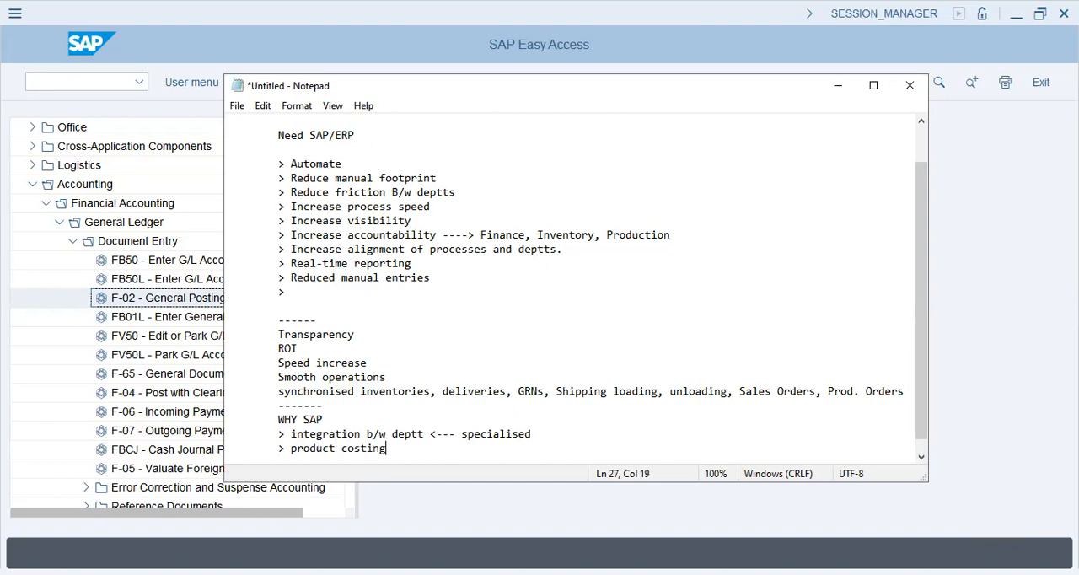
text(, production ----> powerful, high-speed, molecul)
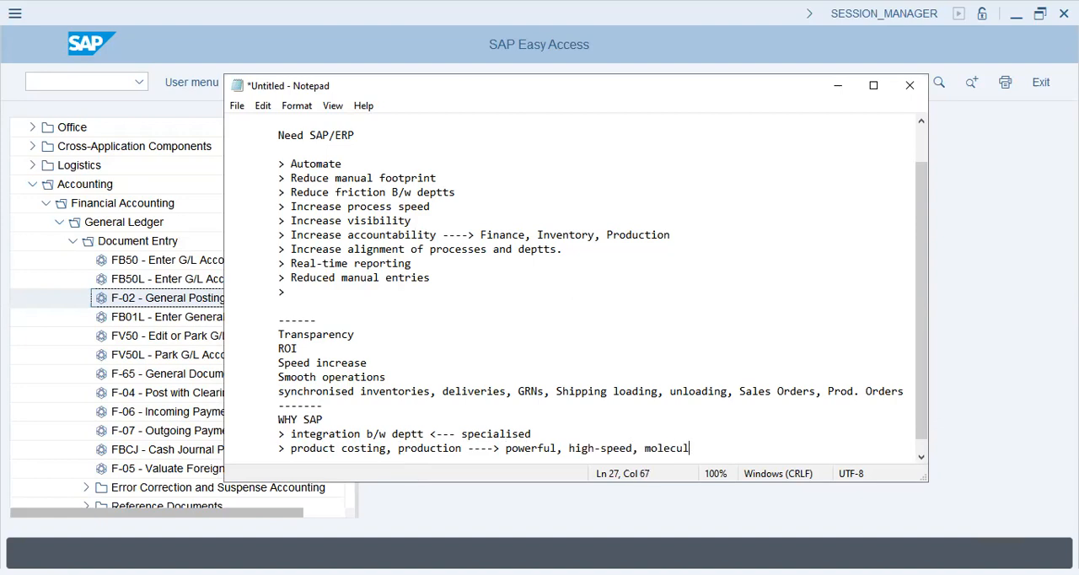
text(ar)
- Add the indented point "> customization <---- less -----> MESS" under WHY SAP and start another ">" bullet below it
key(Return)
key(Tab)
text(>)
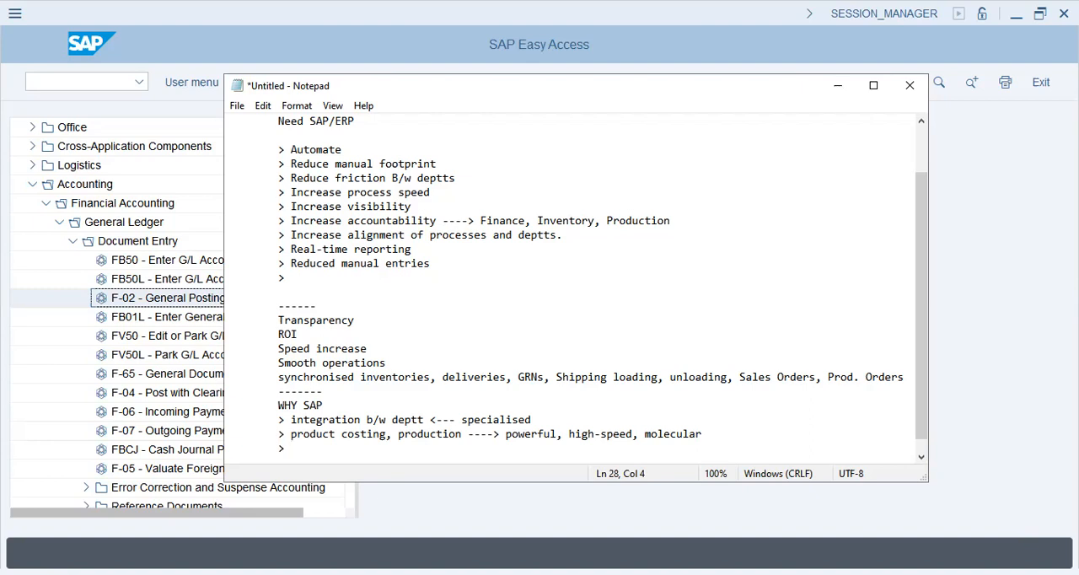
text(customization <)
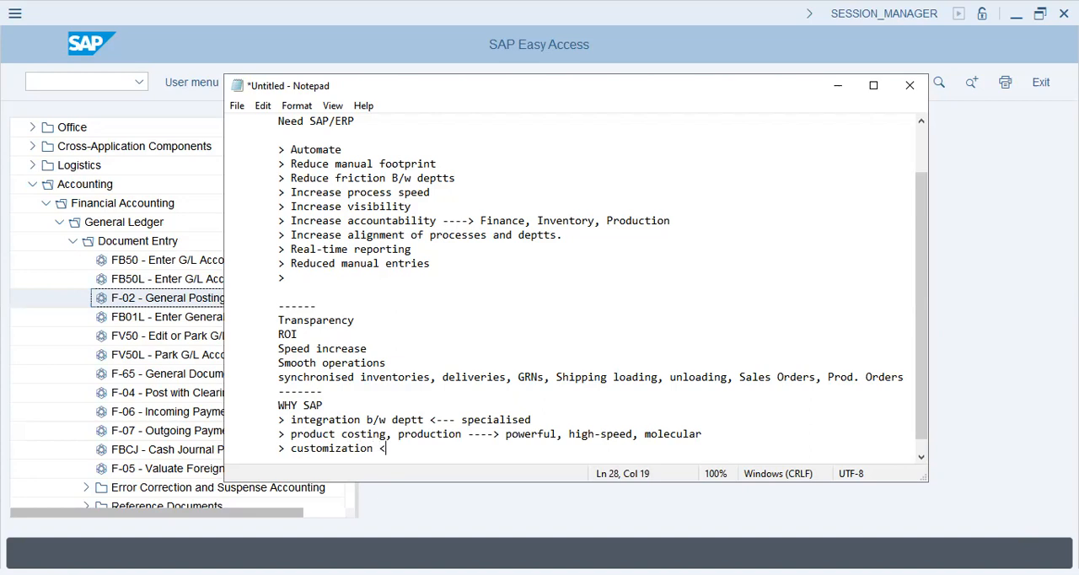
text(---- less -----> MESS)
key(Return)
text(>)
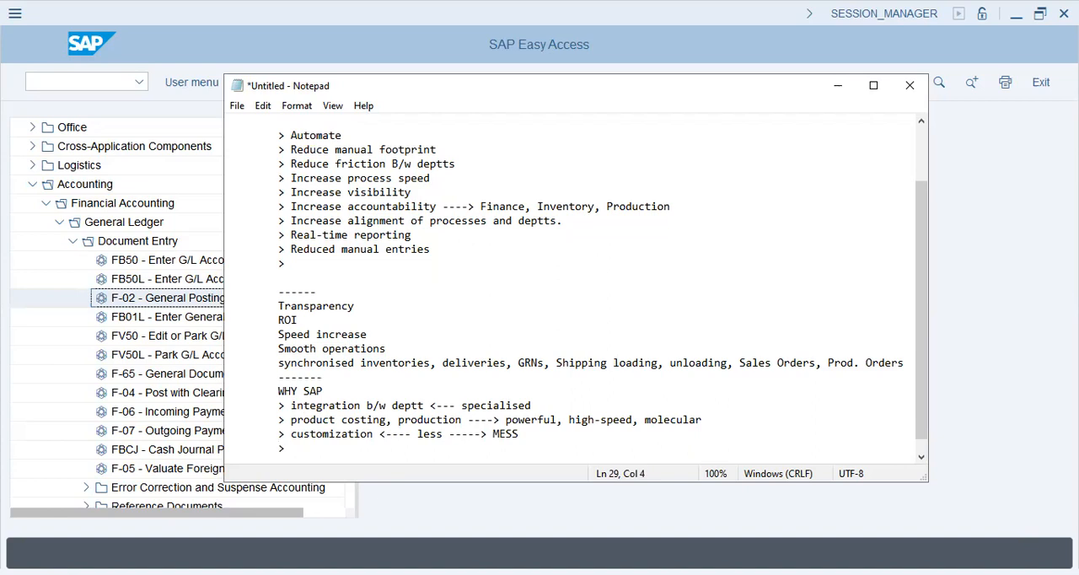
- Insert "/more" after "less" in the customization point and return to the empty bullet below
key(Up)
key(Up)
key(Down)
key(Right)
key(Right)
key(Right)
key(Right)
key(Right)
key(Right)
key(Right)
key(Right)
key(Right)
key(Right)
key(Right)
key(Right)
key(Right)
key(Right)
key(Right)
key(Right)
key(Right)
key(Right)
key(Right)
key(Right)
key(Right)
key(Right)
key(Right)
key(Right)
text(/more)
key(Down)
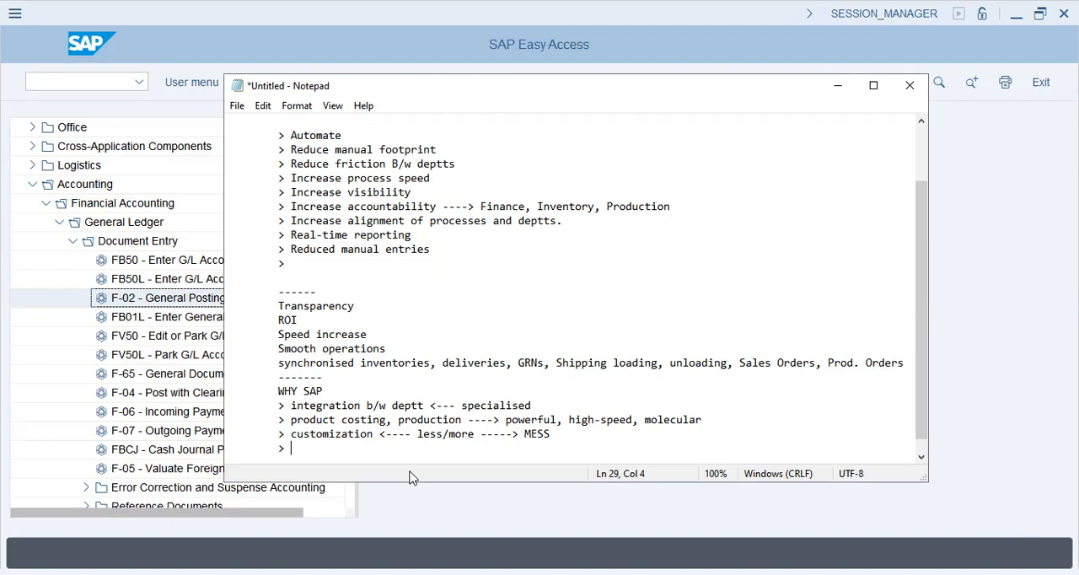
- Complete the empty bullet under WHY SAP as "integration b/w modules is ---- powerful ----- transparency"
text(integration b/w modules are)
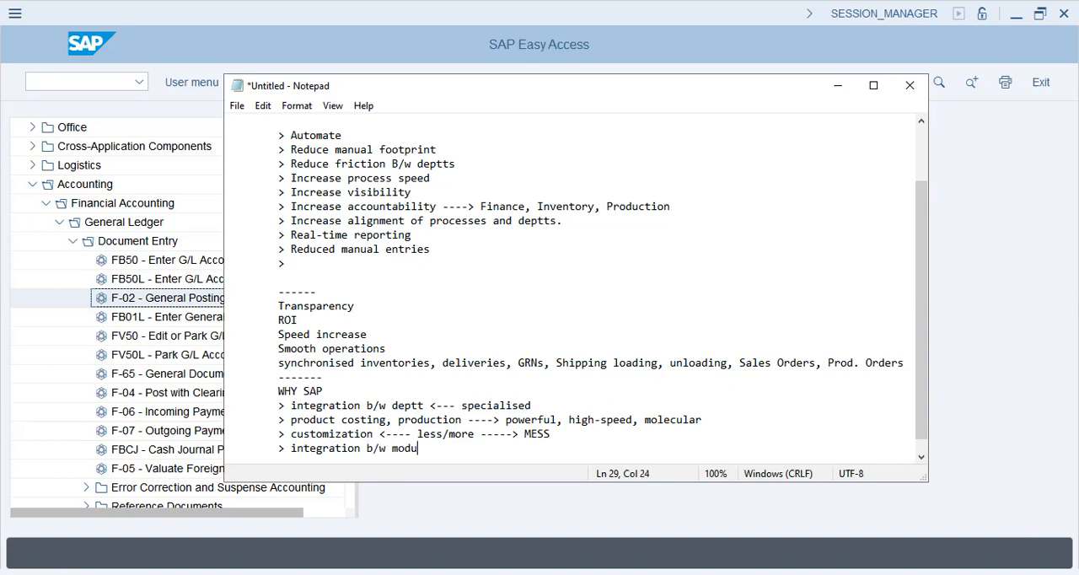
key(BackSpace)
key(BackSpace)
key(BackSpace)
text(is ---- poweful)
key(BackSpace)
key(BackSpace)
key(BackSpace)
text(rful ----- transap)
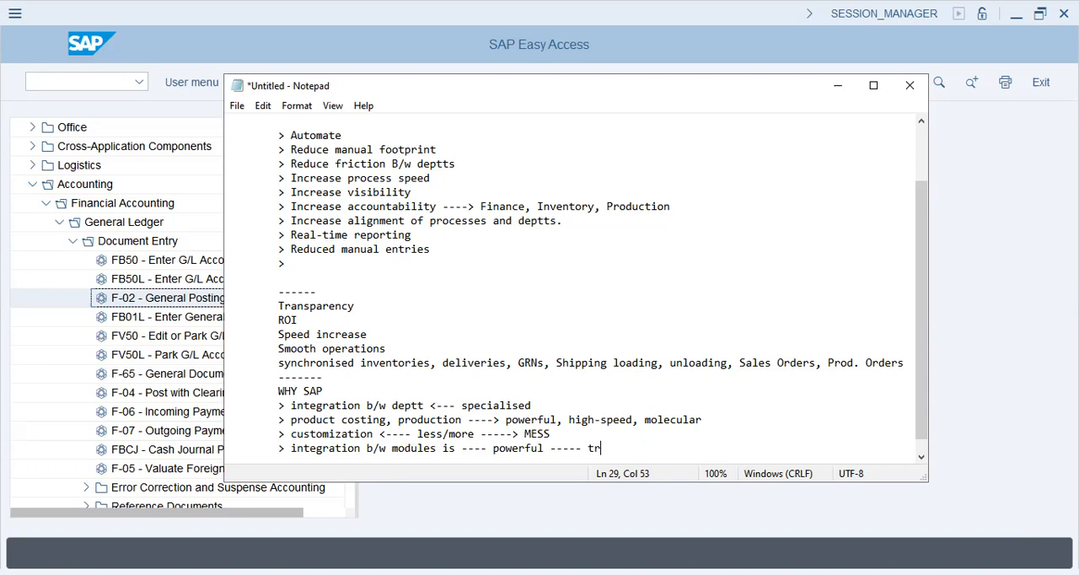
key(BackSpace)
key(BackSpace)
text(parency)
- Add the point "> Data load management is powerful" and start another ">" bullet below it
key(Return)
text(> Data load management is powerful)
key(Return)
text(> )
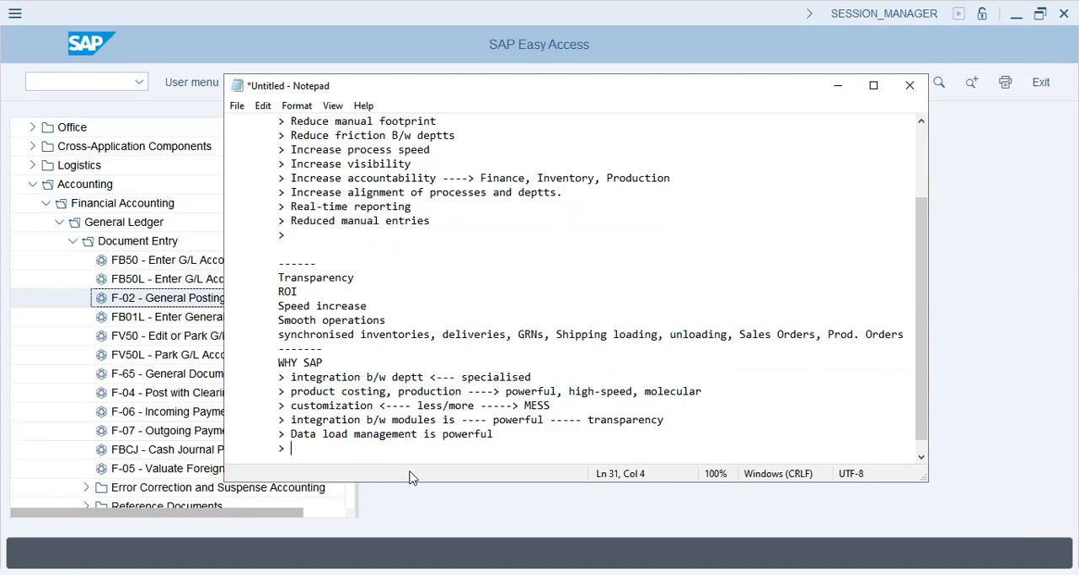
text(Visibility is powerful)
- Fill the empty bullet with "Visibility is powerful" and add the point "> rigidity" below it
key(Return)
text(> )
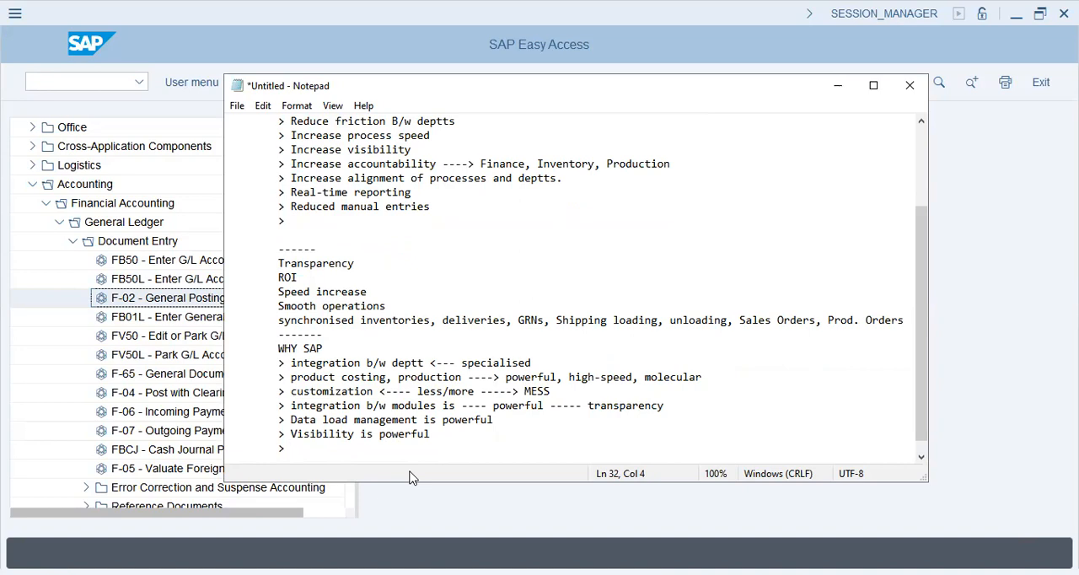
text(ridi)
text(dity)
key(Return)
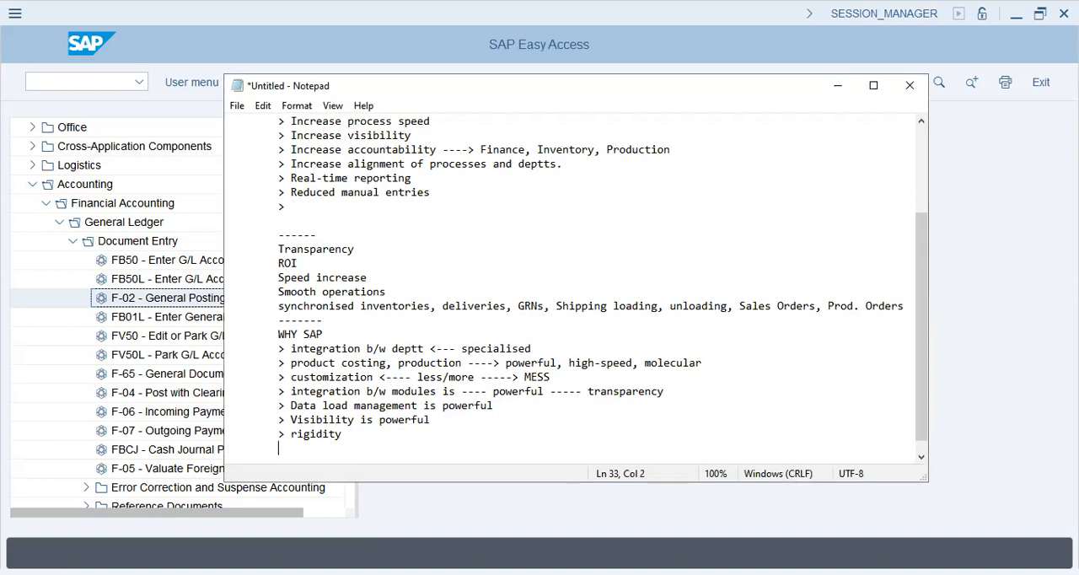
- Leave a blank line below rigidity and add the point "> APIs, Middleware <----- abap ------> SAP integration"
key(Return)
text(> API is)
key(BackSpace)
key(BackSpace)
key(BackSpace)
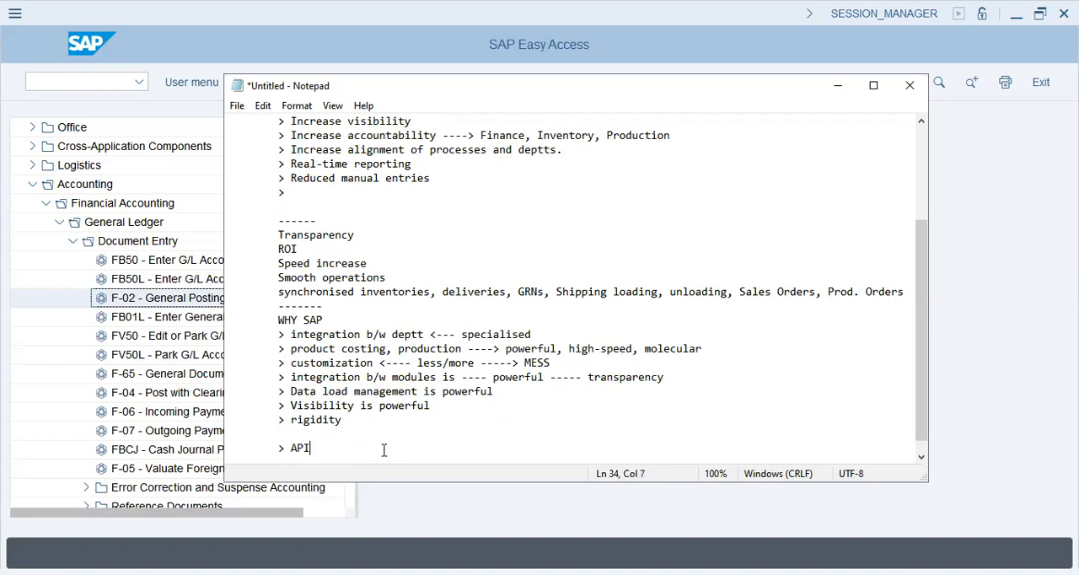
text(s, Middleware,)
key(BackSpace)
key(BackSpace)
text(<----- abap ------> SPA in)
key(BackSpace)
key(BackSpace)
key(BackSpace)
key(BackSpace)
key(BackSpace)
text(AP integraiton)
key(BackSpace)
key(BackSpace)
key(BackSpace)
key(BackSpace)
key(BackSpace)
text(tion)
- Add the further indented sub-points "> POS" and "> Weight-machine" below the APIs, Middleware point
key(Return)
key(Tab)
key(Tab)
text(> )
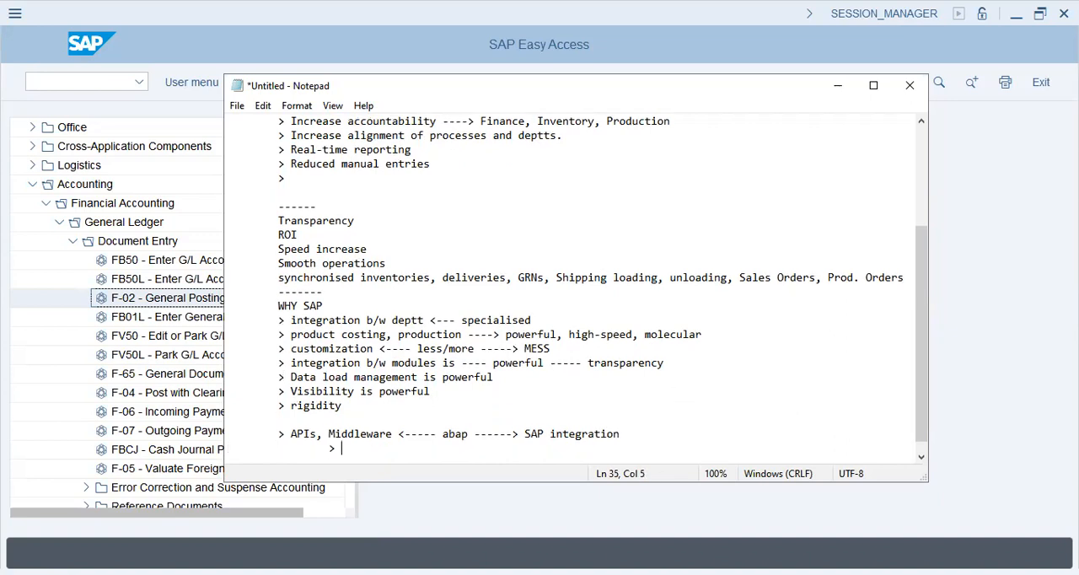
text(POS)
key(Return)
key(Tab)
text(> Weight-machine)
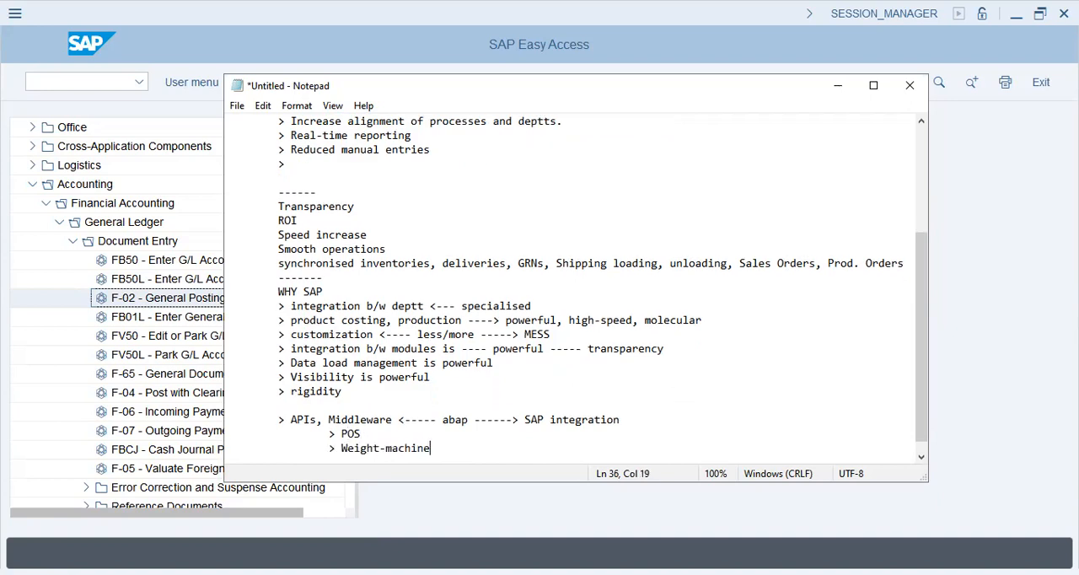
- Add the sub-points "> Counting machines" and "> Bar-code" at the same indentation below Weight-machine
key(Return)
key(Tab)
text(> Cou)
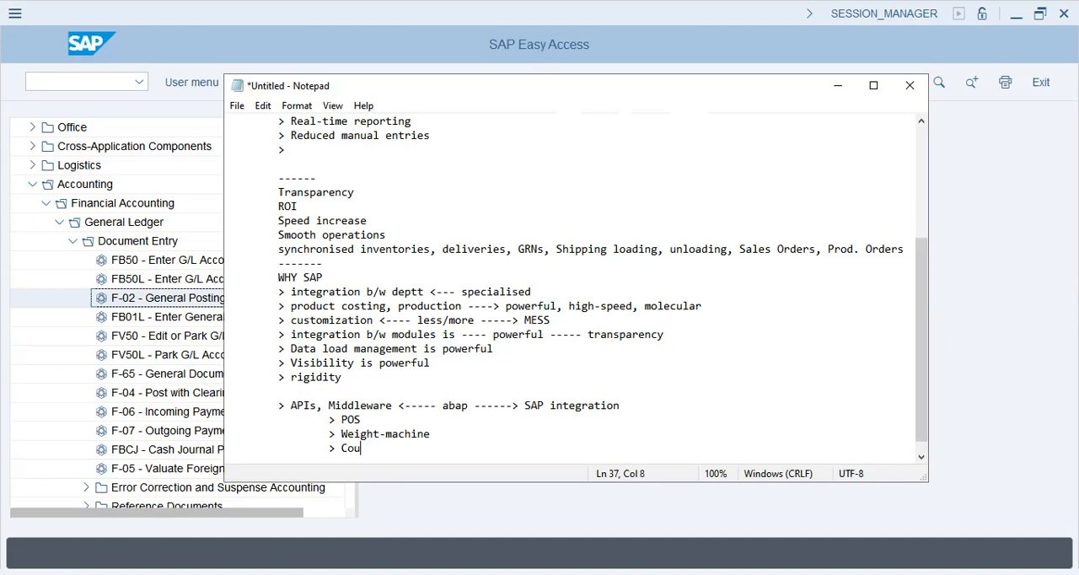
text(nting machines)
key(Return)
key(Tab)
key(Tab)
text(> Bar)
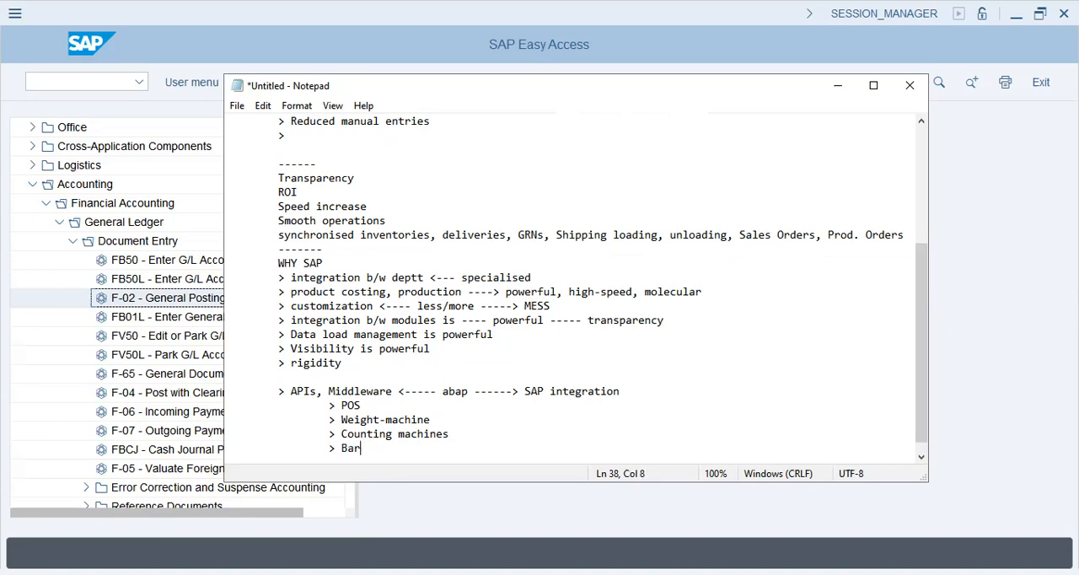
text(-code)
- Add the sub-points "> GPS" and "> Mail-server" below Bar-code
key(Return)
key(Tab)
key(Tab)
text(> GPS)
key(Return)
key(Tab)
key(Tab)
text(> Ma)
key(BackSpace)
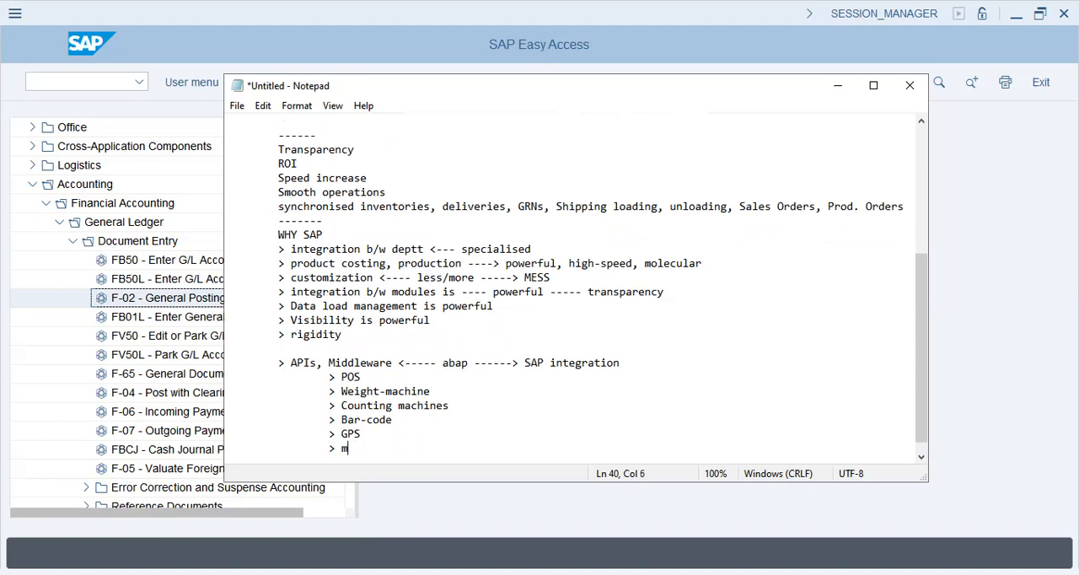
text(ail-server)
- Add the sub-points "> EDX" and "> ...." below Mail-server and start a new indented line
key(Return)
key(Tab)
key(Tab)
text(> )
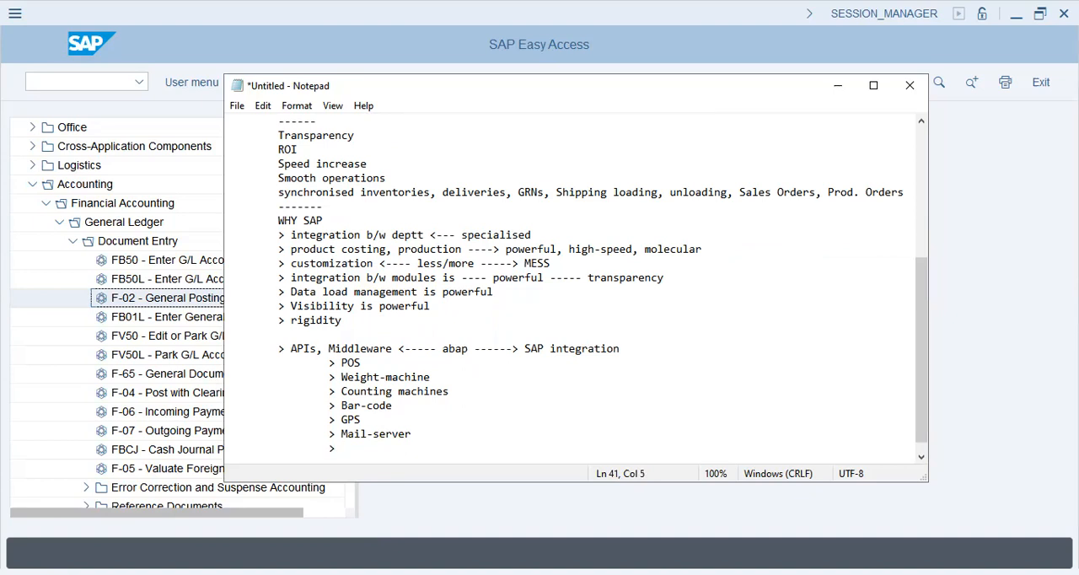
text(EDX)
key(Return)
key(Tab)
key(Tab)
text(> ....)
key(Return)
key(Tab)
key(Tab)
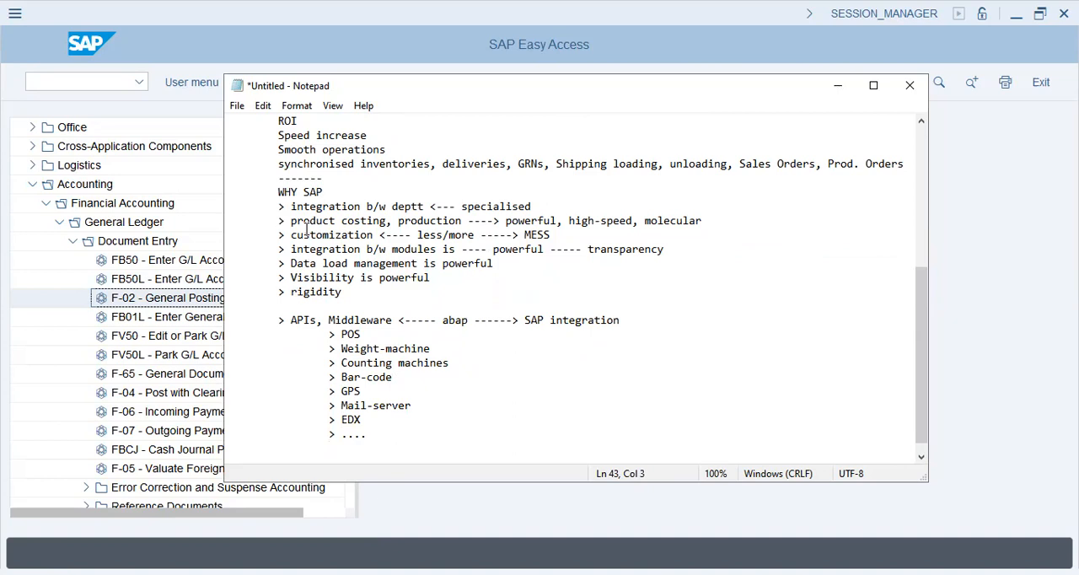
- Highlight the word "Middleware" in the APIs point
click(386, 433)
drag(392, 319, 332, 315)
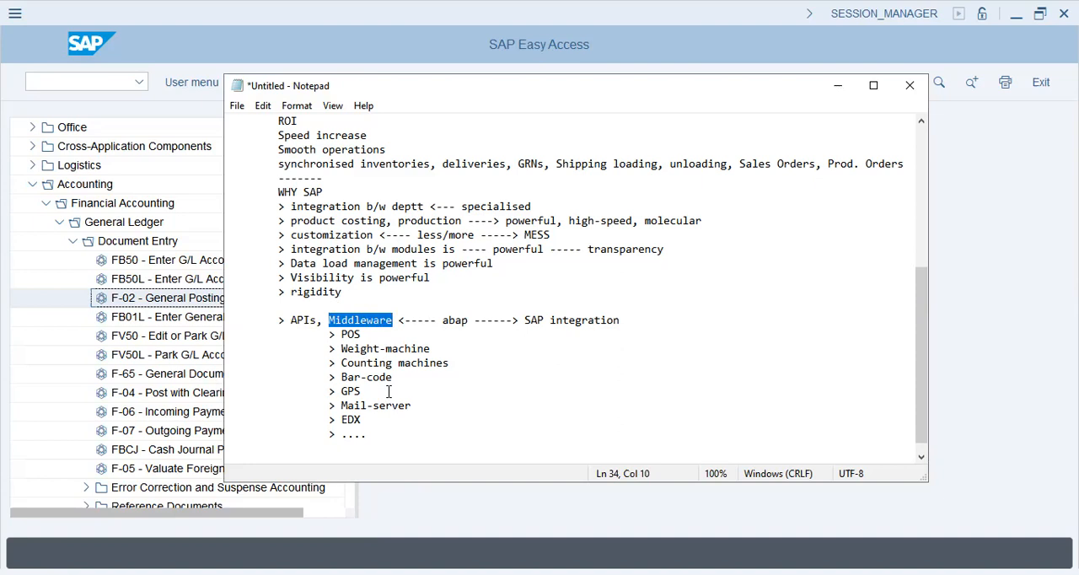
scroll(389, 392, down, 1)
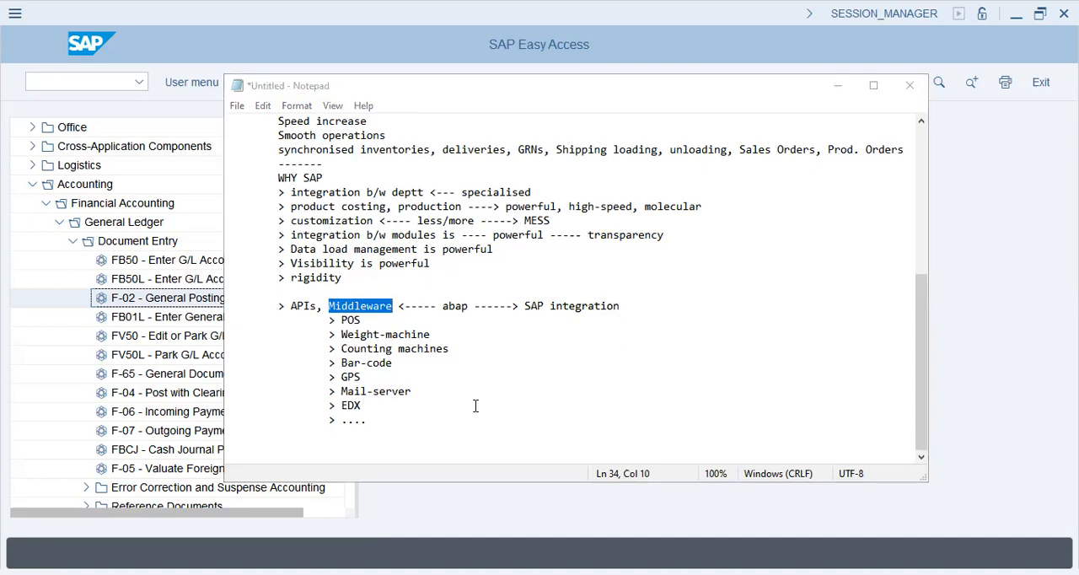
- Outdent the last line to the main bullet level and enter "> IBM employees - SAP <--- 5 ----> 1972 (Germany)"
click(337, 438)
key(BackSpace)
text(> IB)
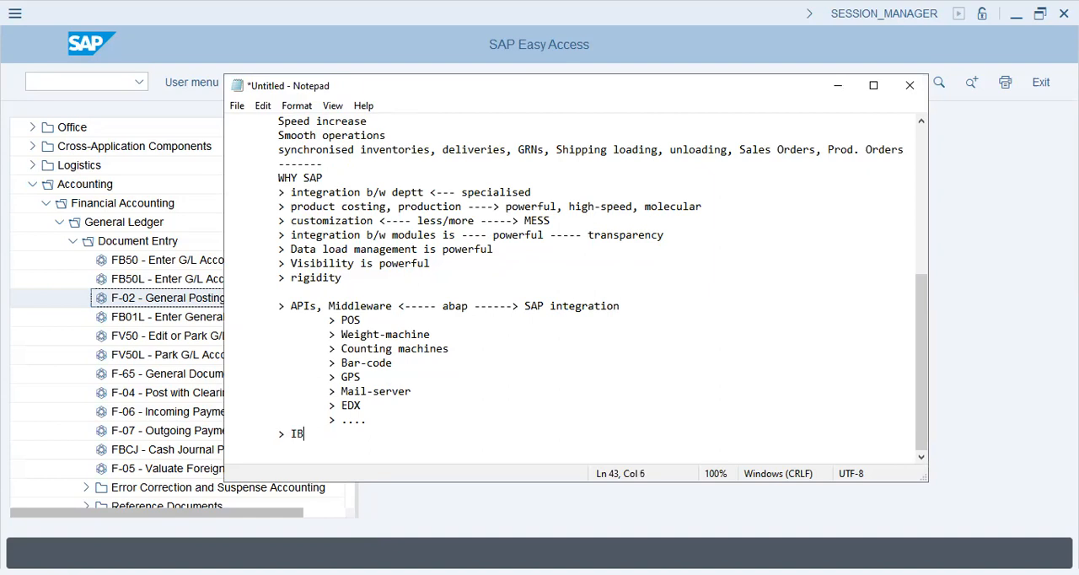
text(M employees - SAP)
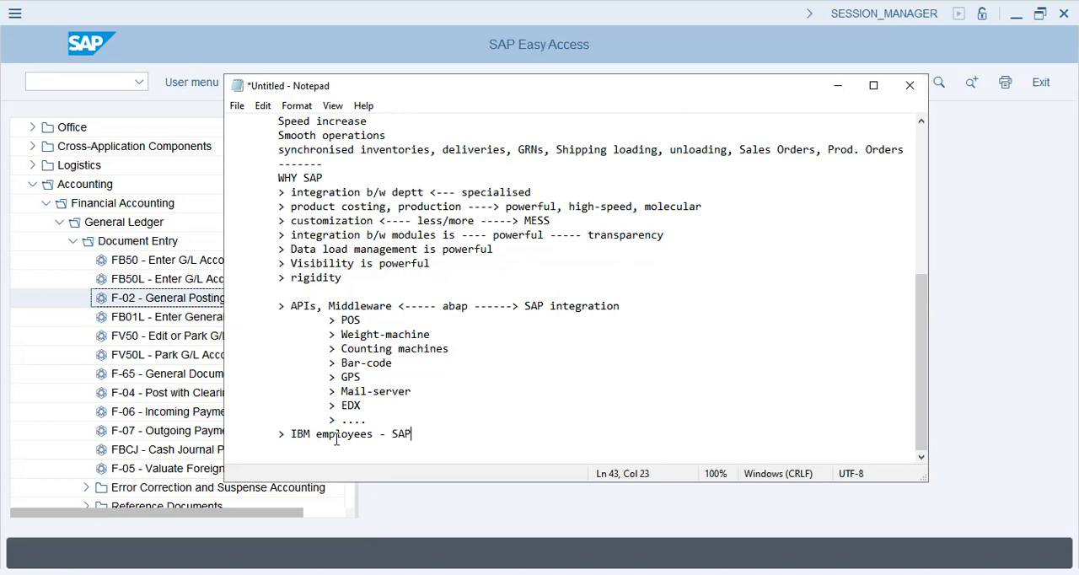
text( <--- 5 ----> 1972 (Germany))
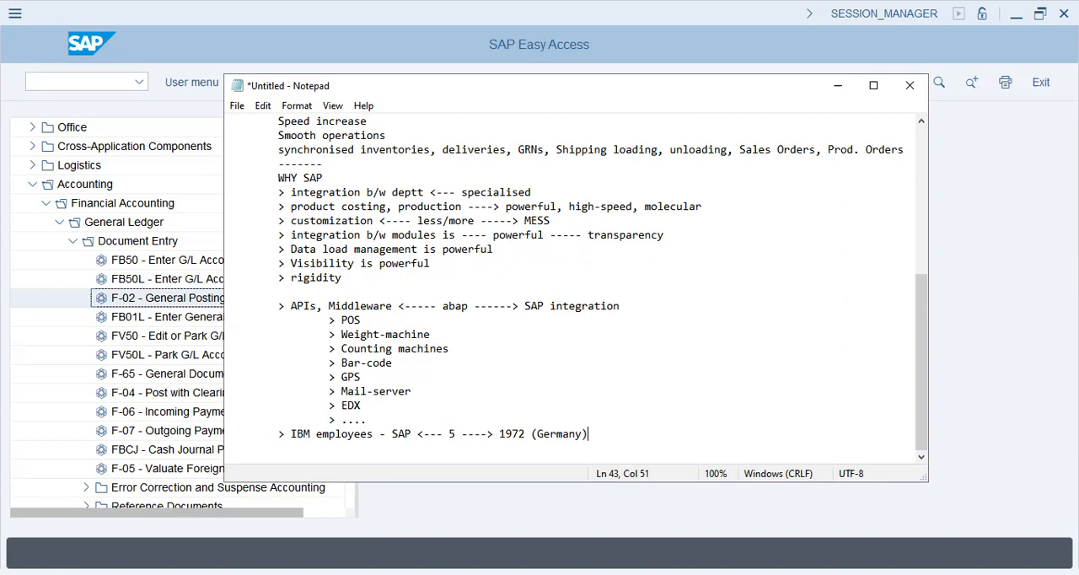
- Highlight the "5" and the whole IBM employees line, and return to the empty line below it
key(Left)
key(Left)
key(Left)
key(Left)
key(Left)
key(Left)
key(Left)
key(ctrl+Left)
key(ctrl+Left)
key(ctrl+Left)
key(ctrl+Left)
key(ctrl+Left)
key(ctrl+Left)
click(368, 68)
double_click(451, 434)
drag(604, 435, 264, 435)
click(313, 455)
- Reposition the notes window over the SAP menu tree and make it narrower and taller
drag(423, 86, 260, 63)
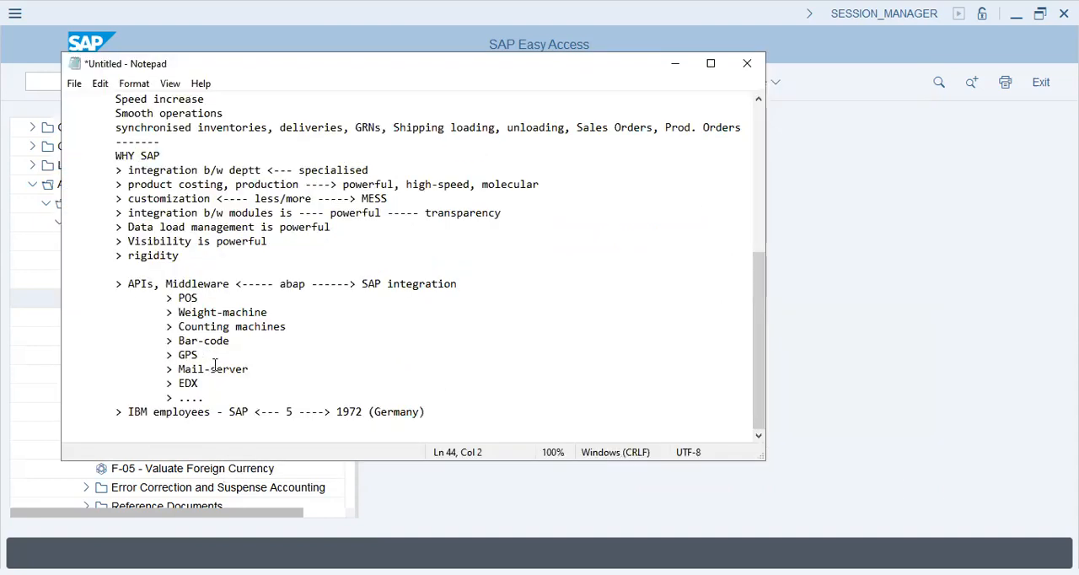
scroll(213, 365, up, 7)
scroll(220, 368, down, 7)
drag(760, 460, 632, 511)
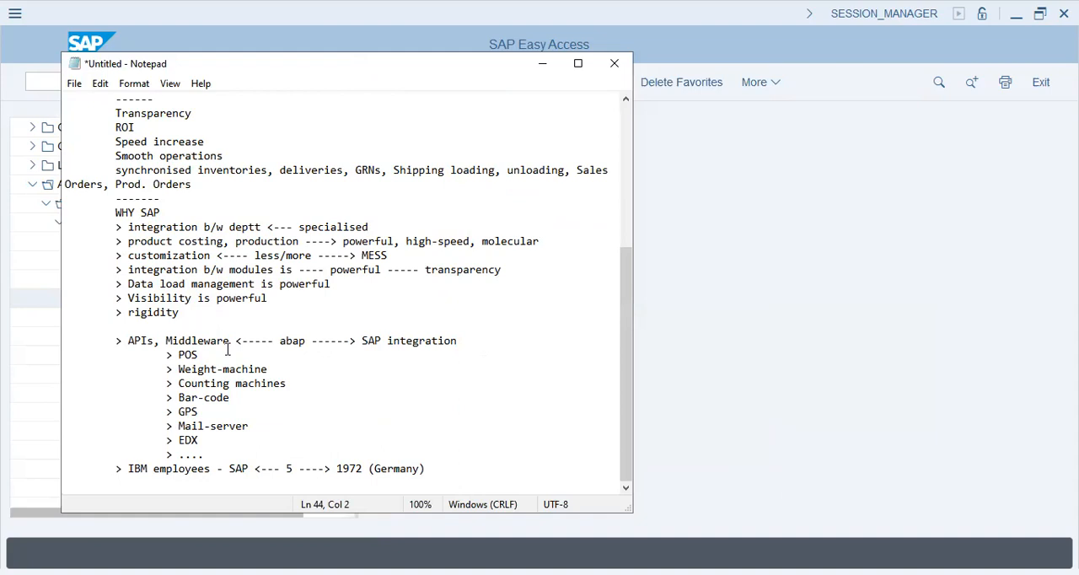
- Add an indented dashed separator "---------------" after a blank line below the IBM employees point
key(Return)
key(Tab)
text(---------------)
key(Return)
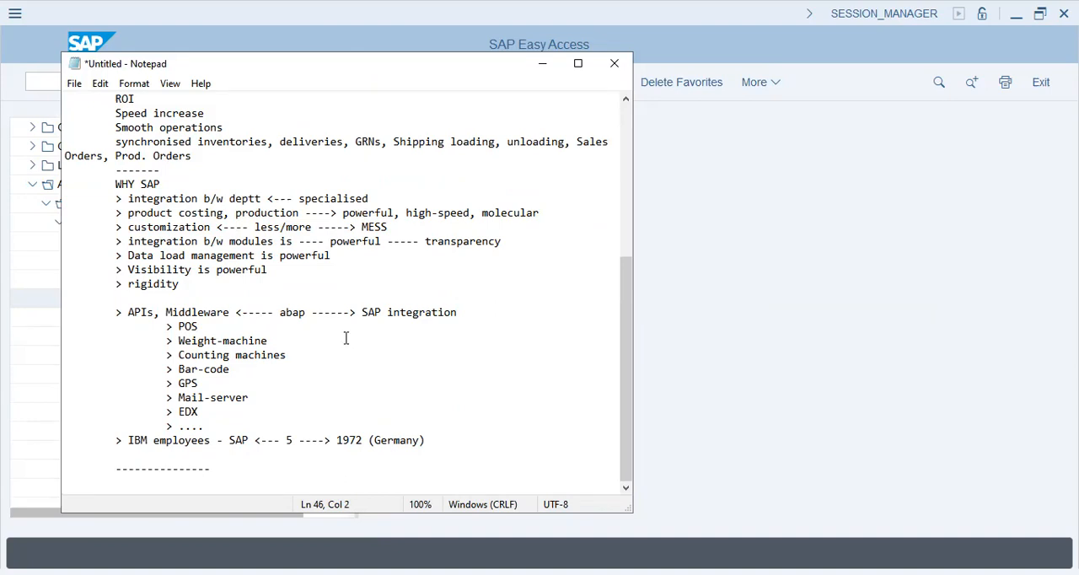
- Enter the line "enterprise / company ----> T59X <--- Bulls & Bears Co." below the separator
text(enterprise / company --)
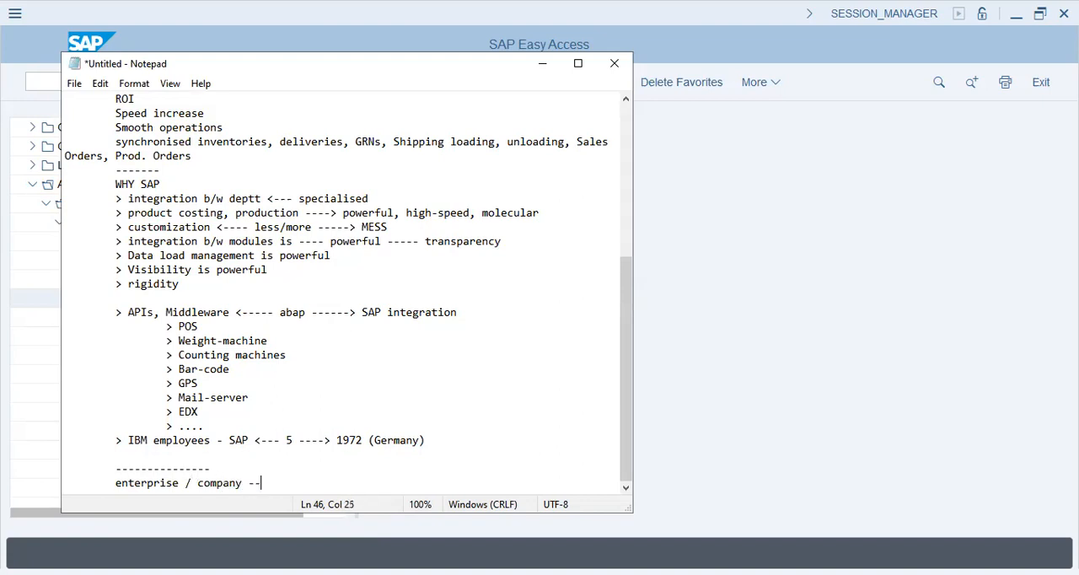
text(--> T59X)
text( <--- G)
text(G)
key(BackSpace)
key(BackSpace)
text(Bulls)
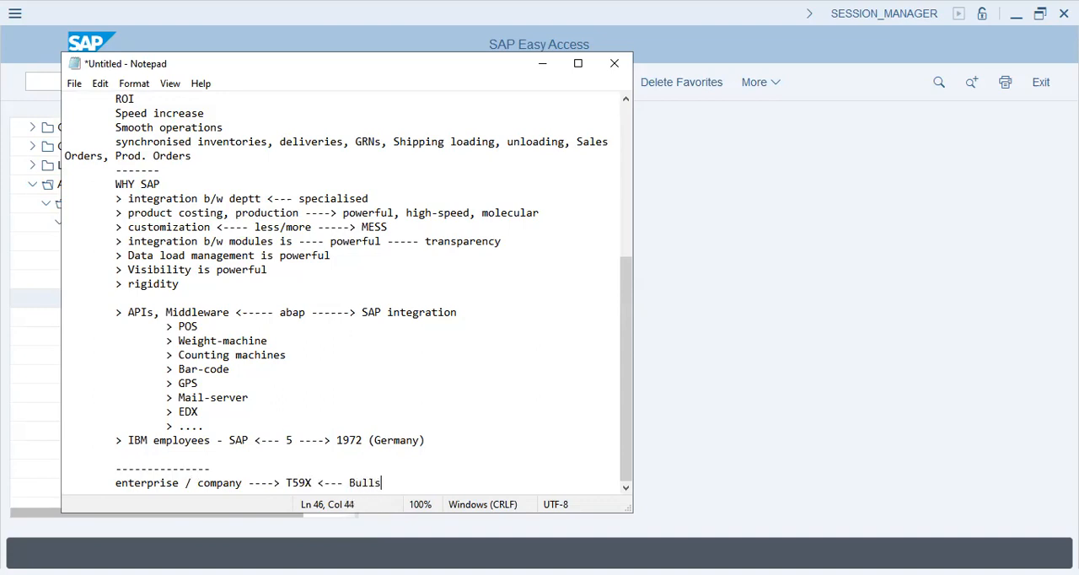
text( & Bears Co.)
- Leave a blank line below the enterprise line and add the numbered item "1. Company (Mother)"
key(Return)
key(Tab)
key(Return)
key(Tab)
text(1. Com)
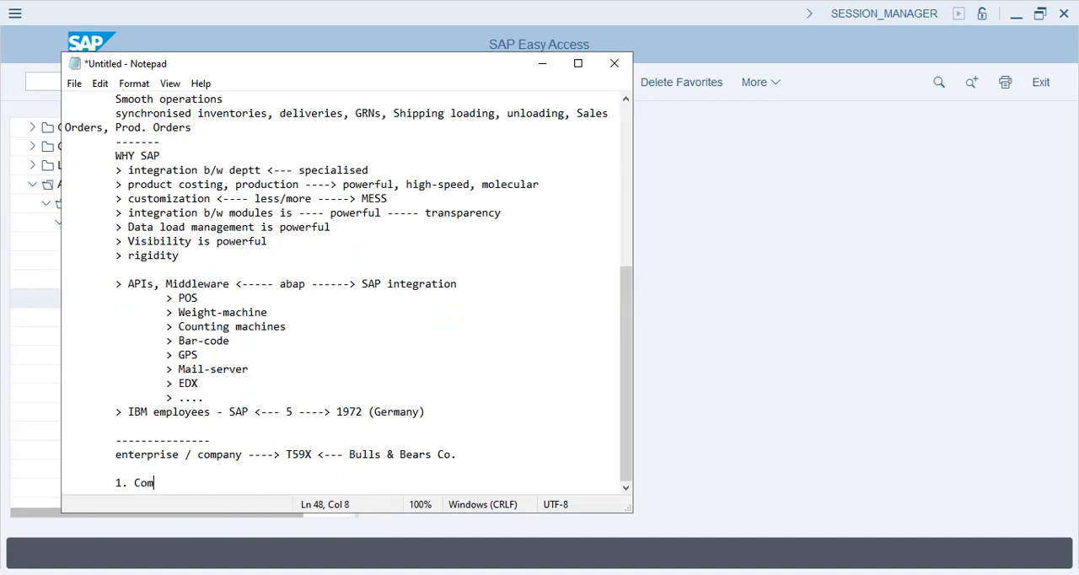
text(pany (Mother))
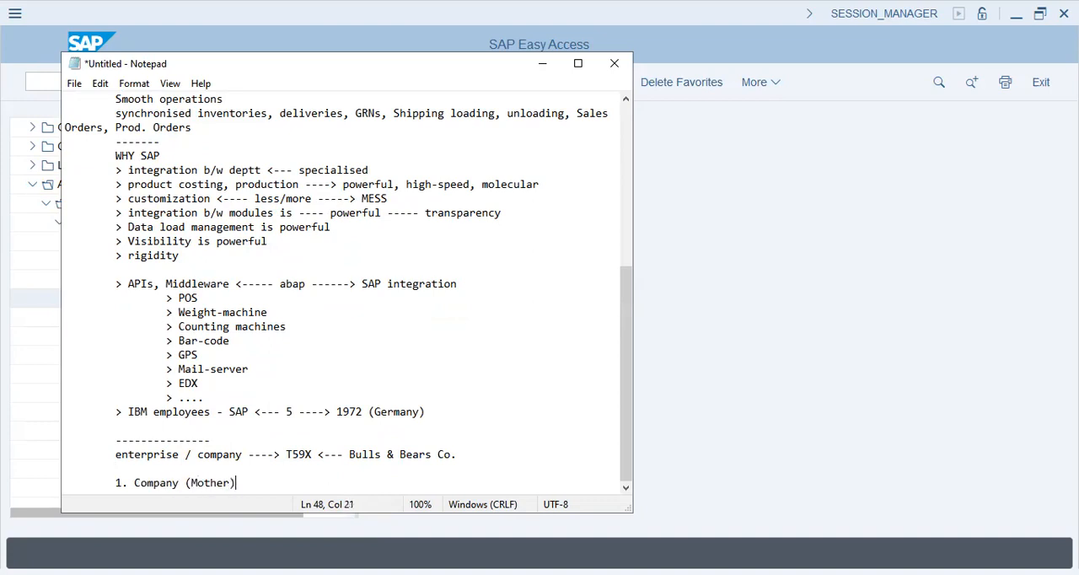
- Add the numbered item "2. Company code <--- fin.statements" below the Company item
key(Return)
key(Tab)
text(2. Com)
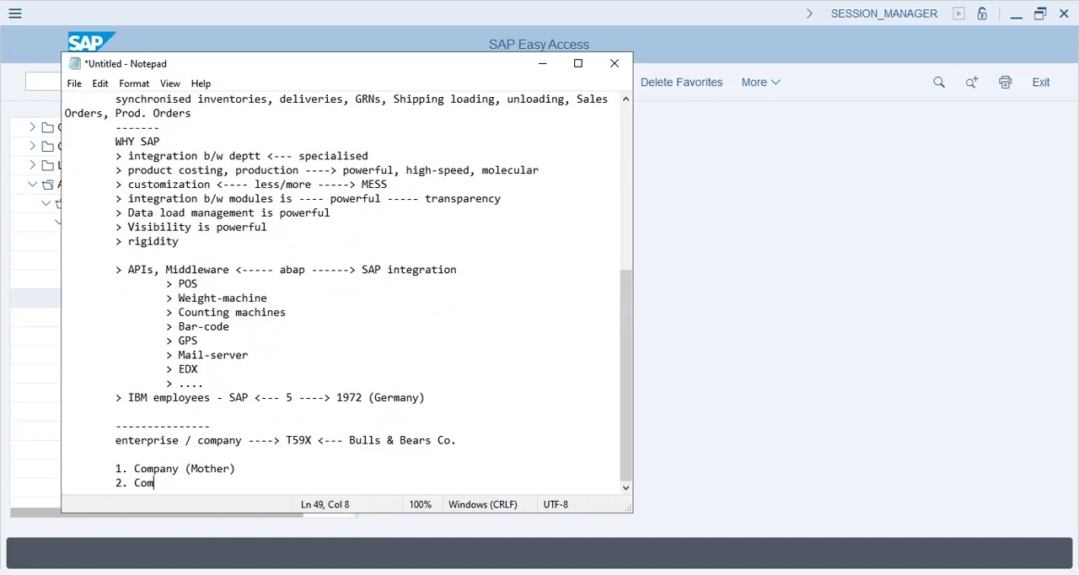
text(pany code <--- fin.statements)
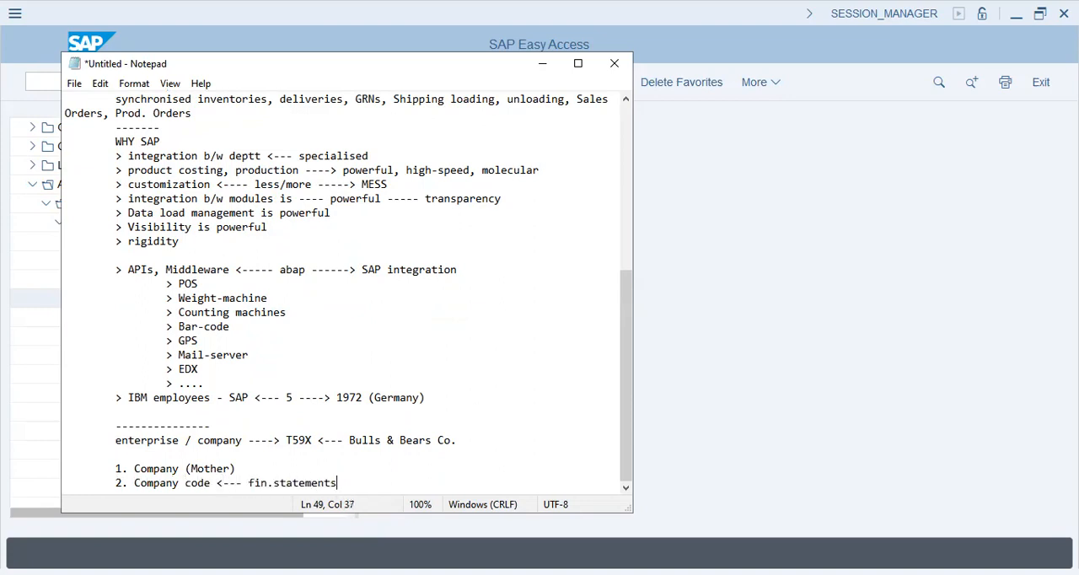
- Add the numbered item "3. Controlling Area ---> Diff. Curr Reporting + Production + Costing" below the Company code item
key(Return)
key(Tab)
text(3. )
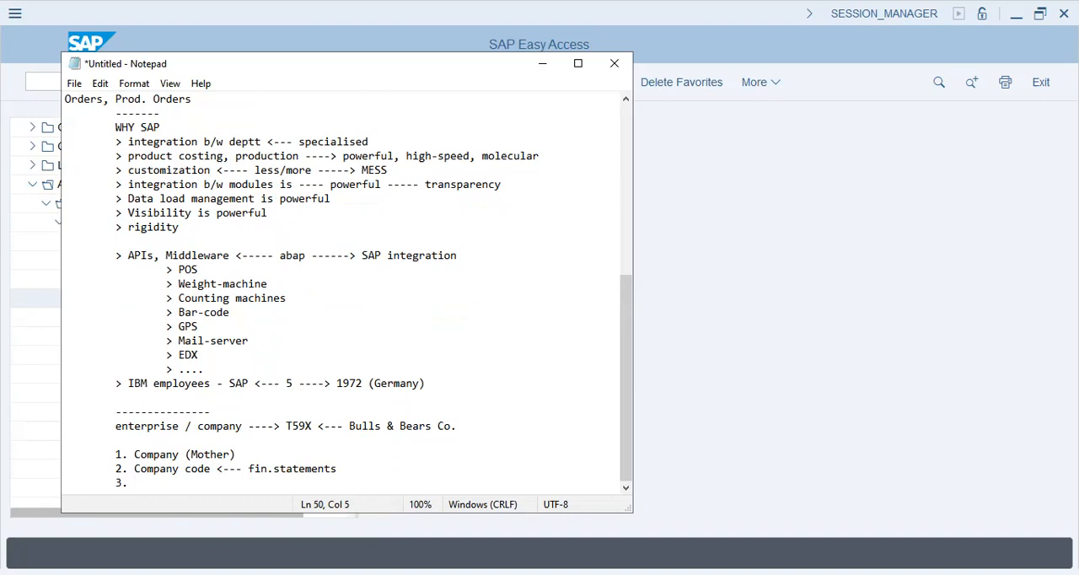
text(Controlling Area ---> Diff. Cur)
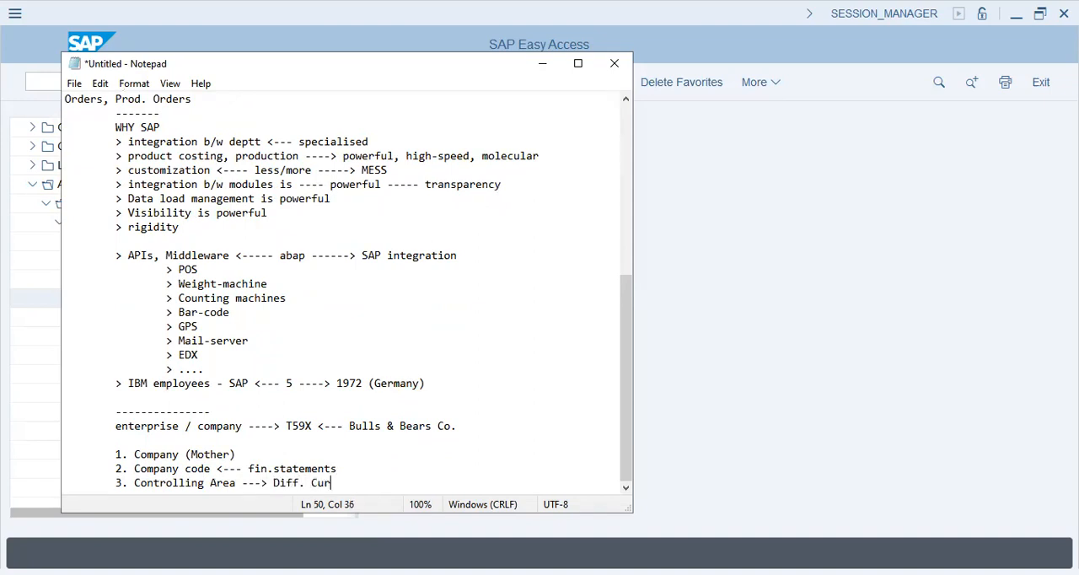
text(r Reporting + Production + Costing )
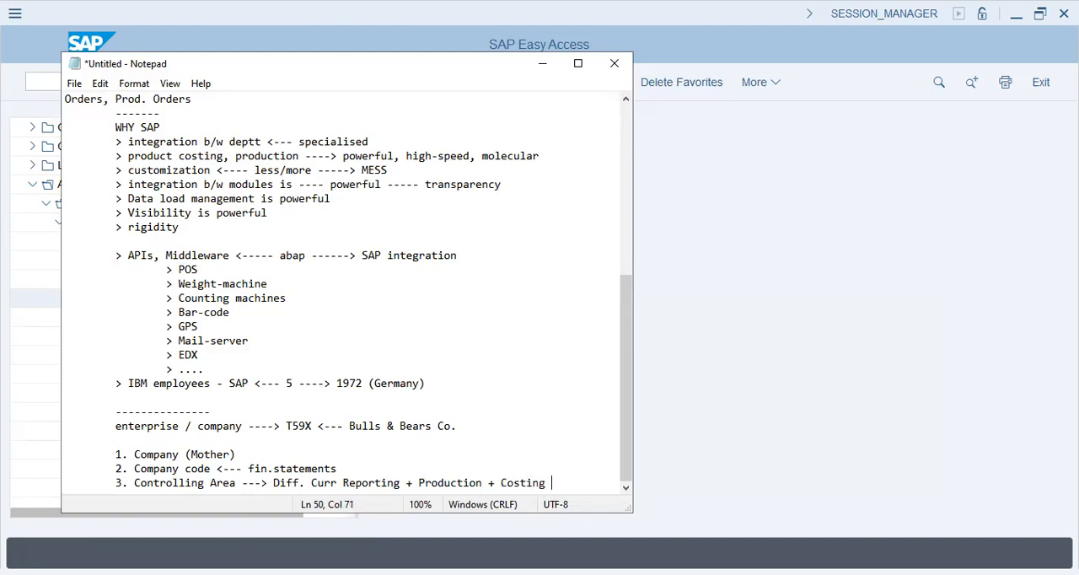
text(+ Pr. Ctr Account)
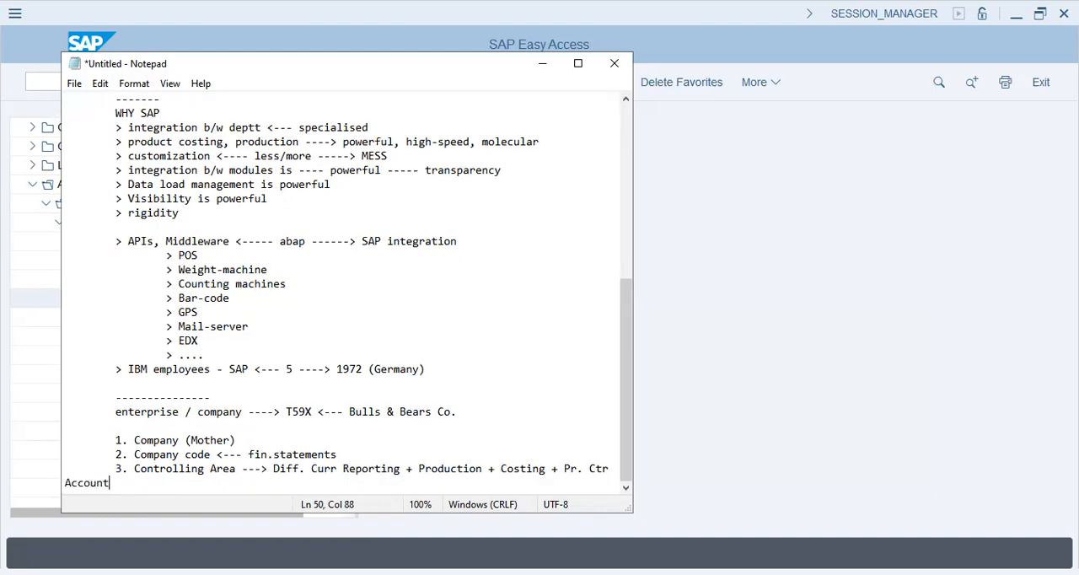
text(ing + Cost Center Accou)
- Extend the Controlling Area item with "+ Pr. Ctr Accounting + Cost Center Acct"
key(BackSpace)
key(BackSpace)
text(t)
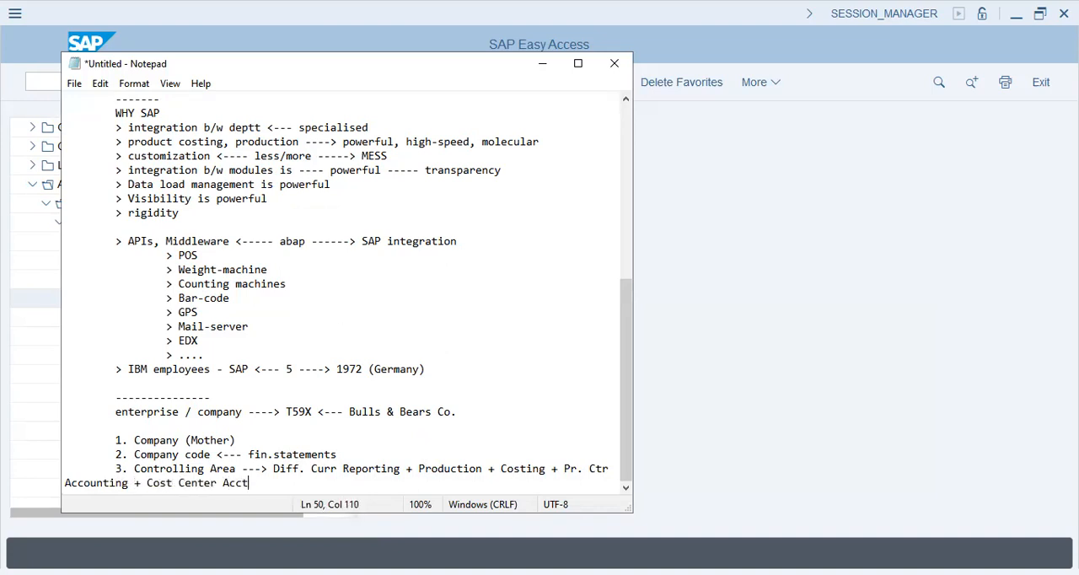
text( +)
- Add the numbered item "4. Sales Org, Plant" below the Controlling Area item
key(Return)
key(Tab)
text(4. Sales Org, Plant)
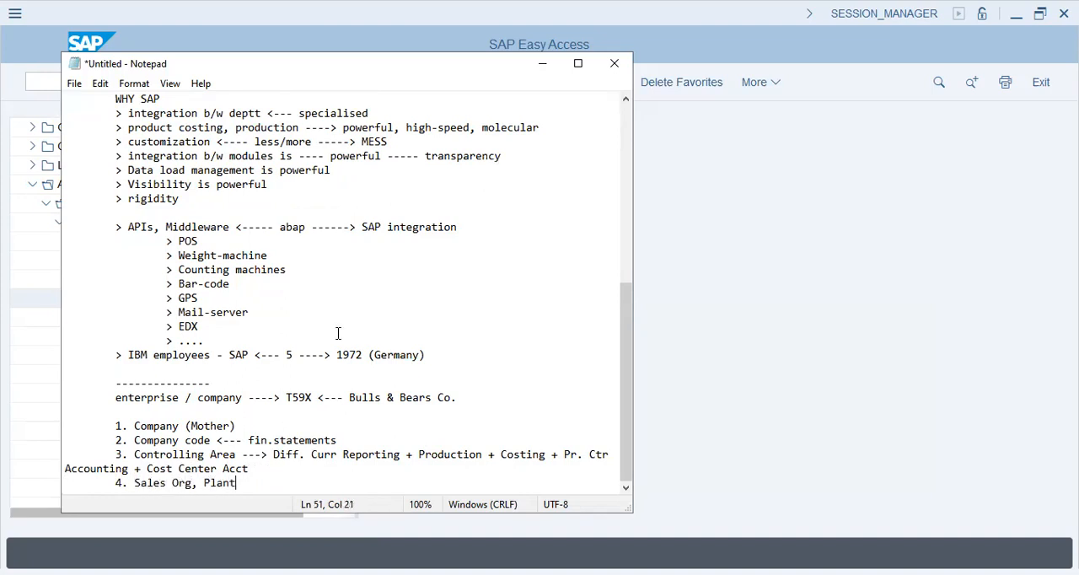
- Add the numbered item "5. Division, Distribution channel, Location, Stor. Location" below the Sales Org item
key(Return)
key(Tab)
text(4)
key(BackSpace)
text(5. Division, Distribution channel, ocatio)
key(BackSpace)
key(BackSpace)
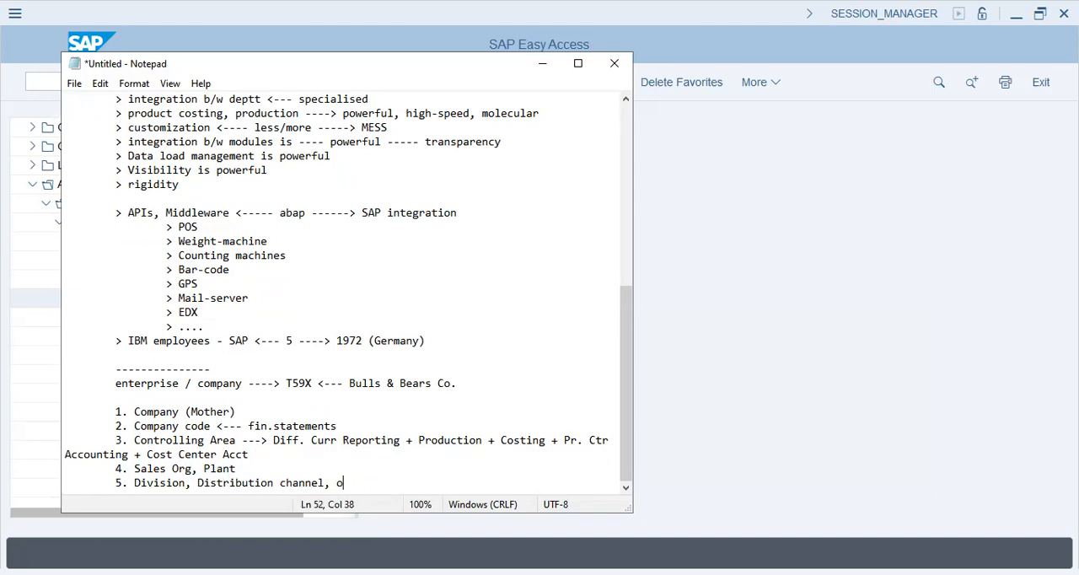
text(ocation, Stor. Location)
- Add the numbered item "6. Sales Areas = Sales office + Distri. Channel + Divi" below item 5
key(Return)
key(Tab)
text(6. Sales Areas = Sales office)
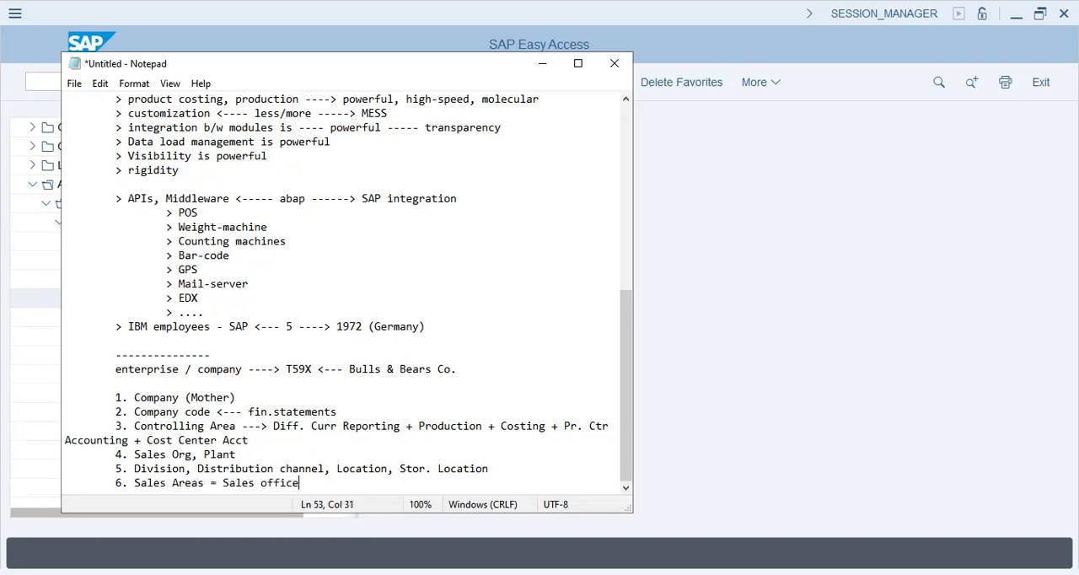
text( + Distri. Channel + Divi)
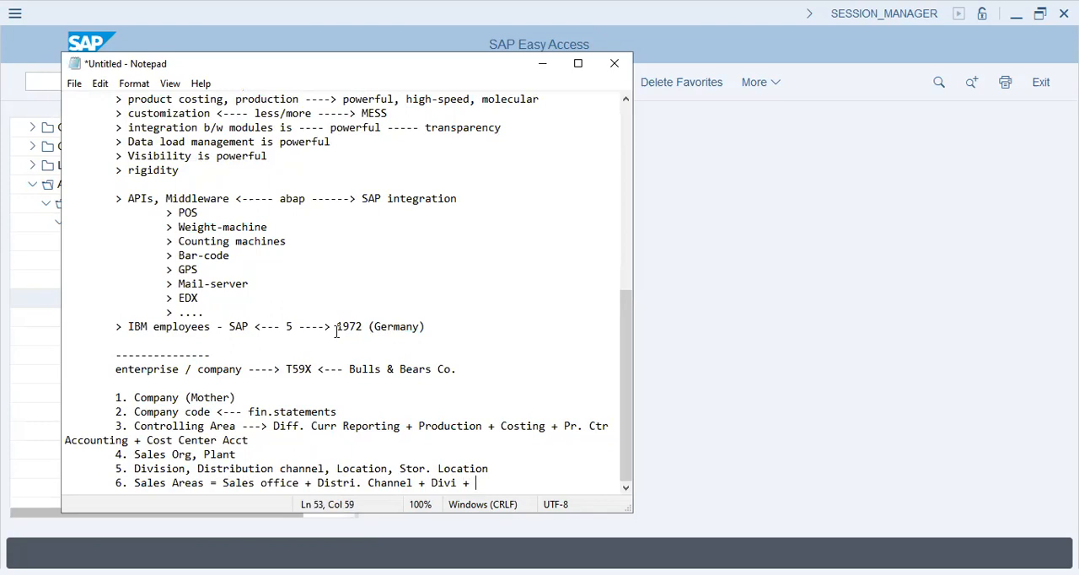
text( +)
- Append "+ Sales ORg." to the end of the Sales Areas item
key(BackSpace)
key(BackSpace)
key(Return)
key(Tab)
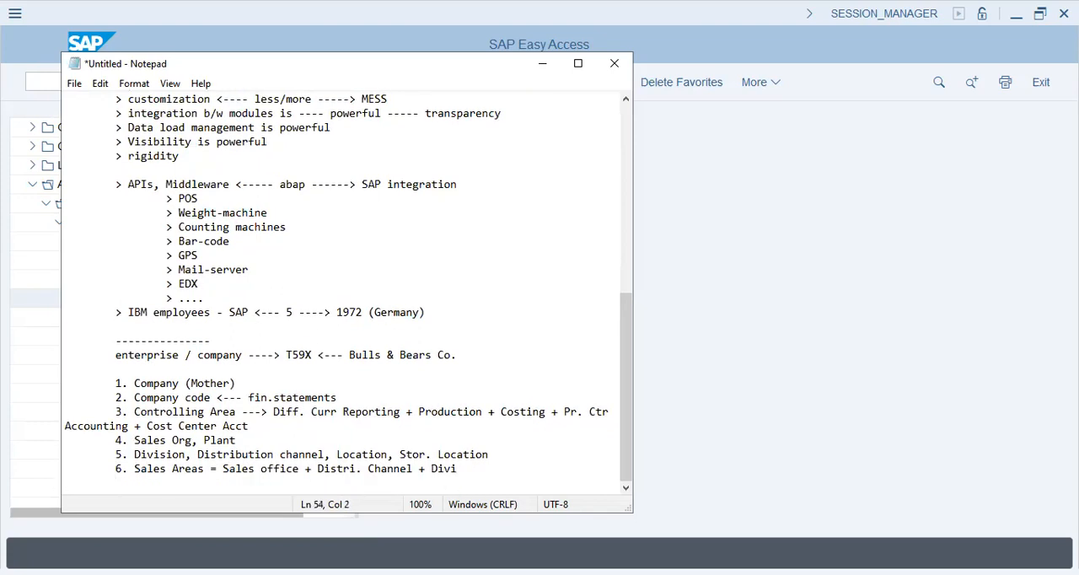
key(BackSpace)
key(BackSpace)
text(+ Sales ORg.)
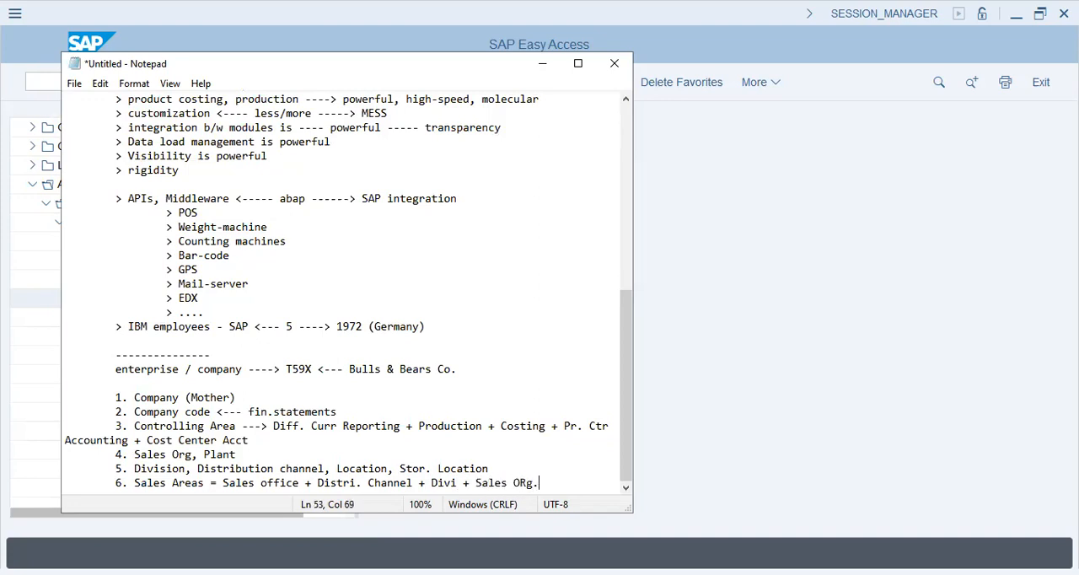
- Add the numbered item "7. Pur. Org + Location" and start a new indented line below it
key(Return)
key(Tab)
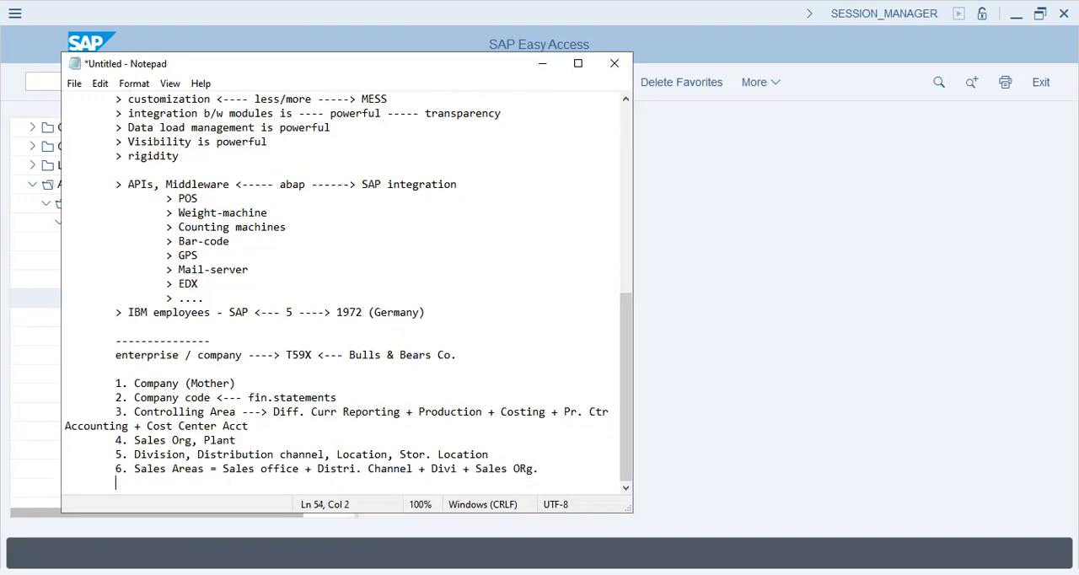
text(7. Pur. Org + Location)
key(Return)
key(Tab)
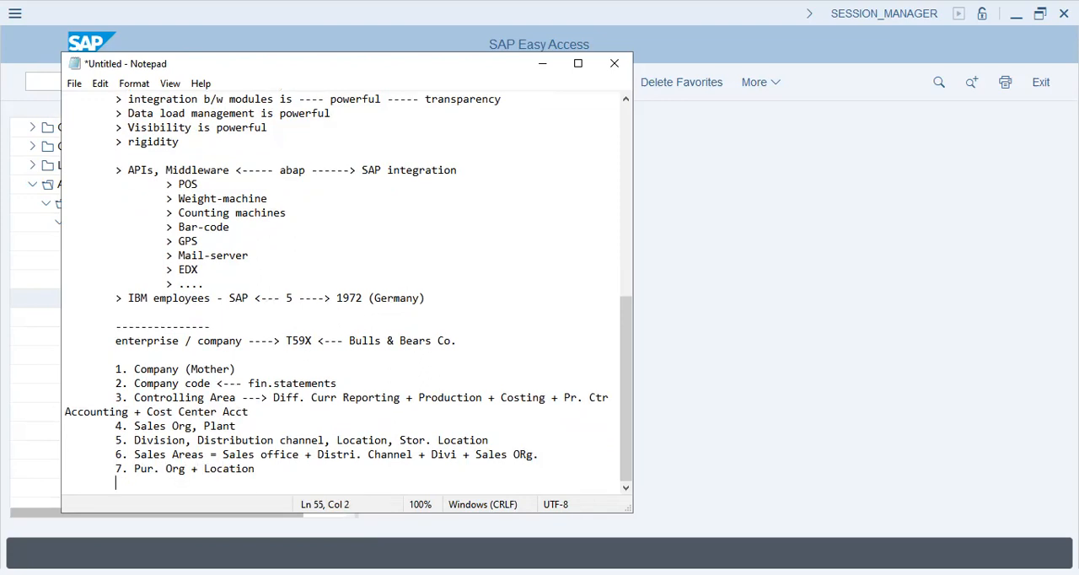
- Enter the heading "ENTERPRISE STRUCTURE" on the blank line above item 1
key(shift+Up)
key(shift+Up)
key(shift+Up)
key(shift+Up)
key(shift+Up)
key(shift+Up)
key(shift+Up)
key(shift+Up)
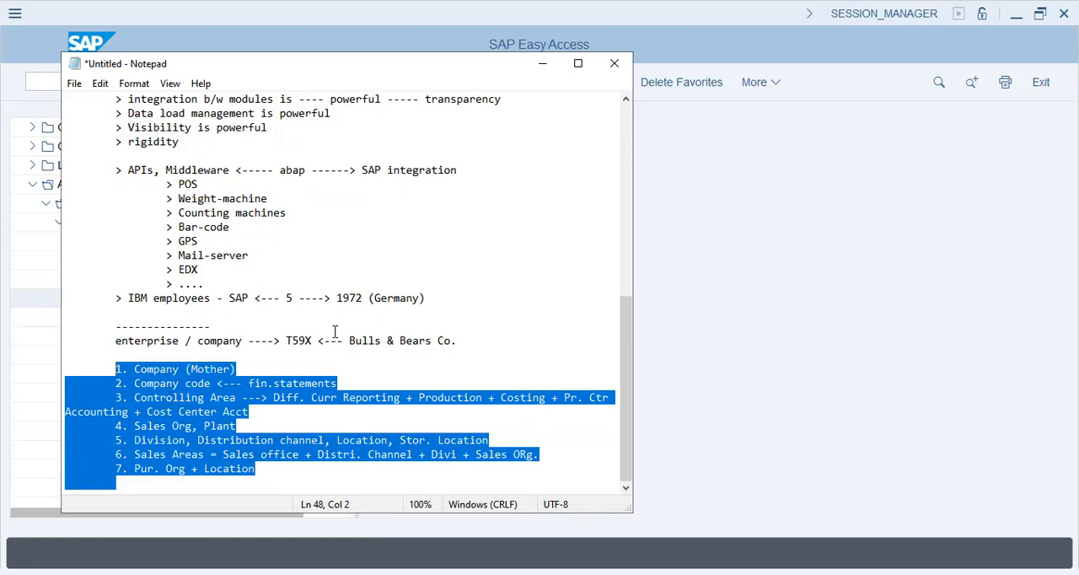
click(95, 369)
key(Up)
text(ENTER)
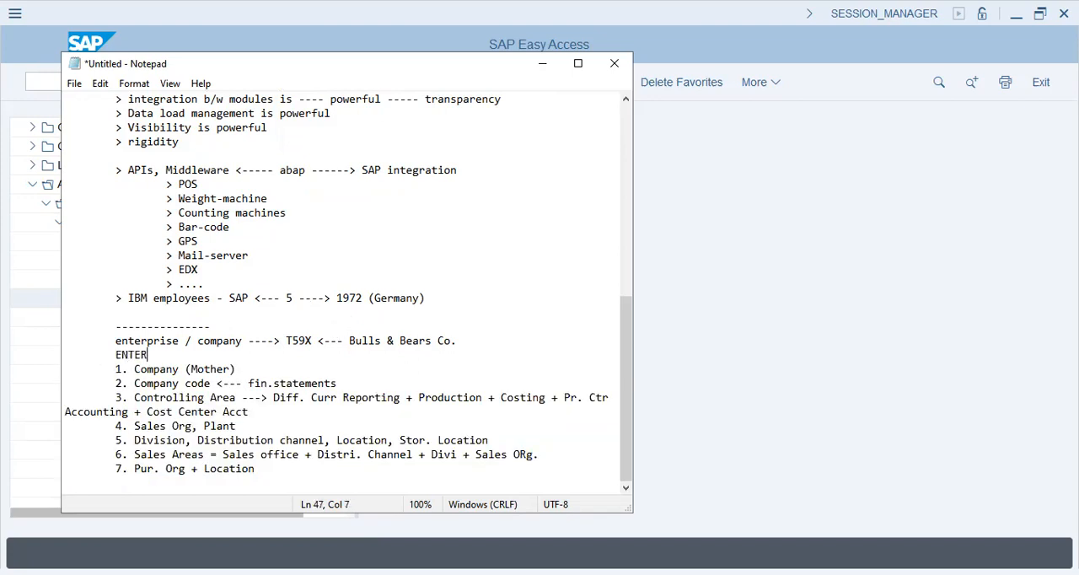
text(PRISE STRUCTURE)
drag(271, 352, 189, 347)
click(197, 355)
double_click(295, 340)
drag(101, 369, 277, 483)
click(276, 483)
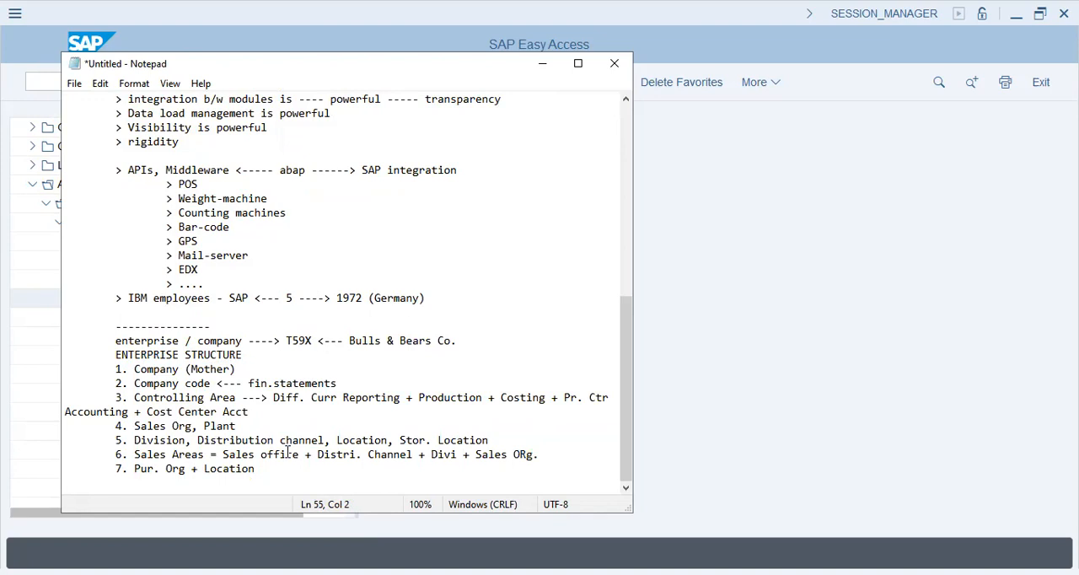
click(309, 412)
key(Left)
key(Left)
key(Left)
key(Left)
key(Left)
key(Left)
key(Left)
key(Left)
key(Left)
key(Left)
key(Left)
key(Left)
key(Left)
key(Left)
key(Left)
key(Left)
key(Left)
key(Left)
key(Left)
- Add the indented heading "Profit Center Accounting" below item 7, leaving two blank lines between them
click(274, 480)
key(Return)
key(Return)
key(Tab)
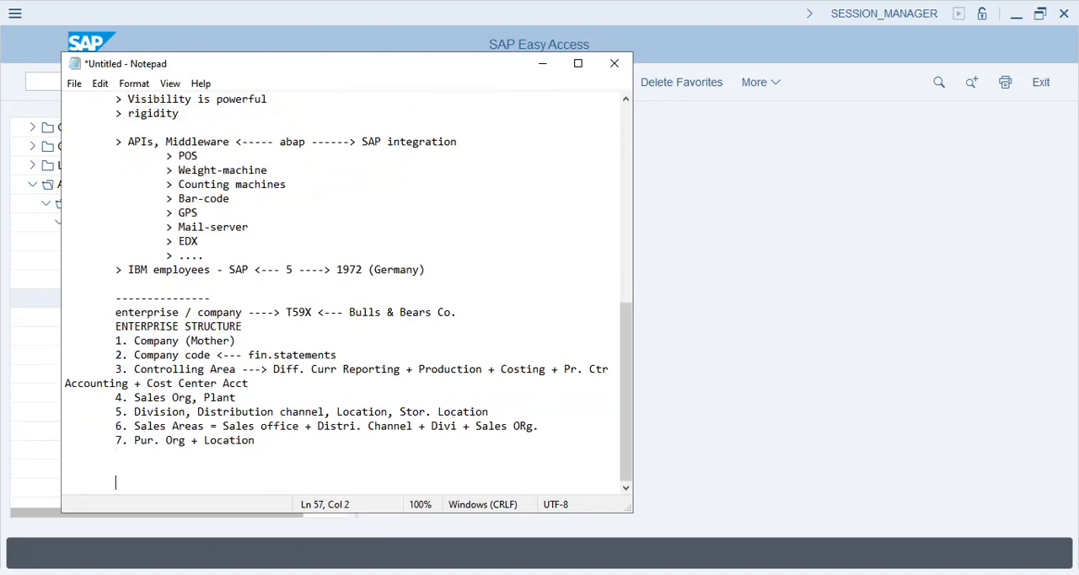
text(Profit Center Accounting)
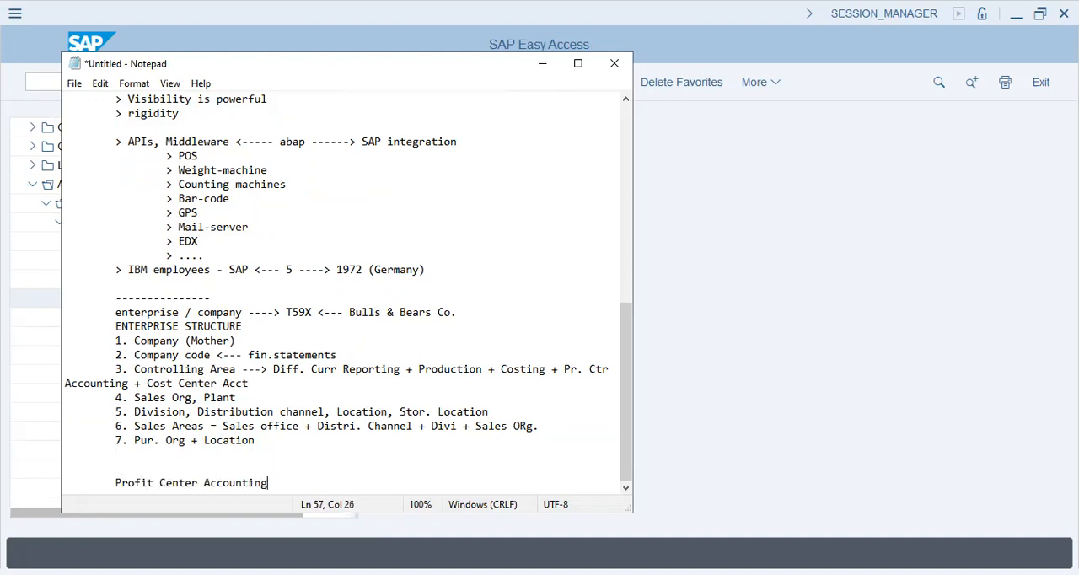
- Add the point "> Sales Office/Distribution Channel (City/Region)" under the Profit Center Accounting heading
key(Return)
key(Tab)
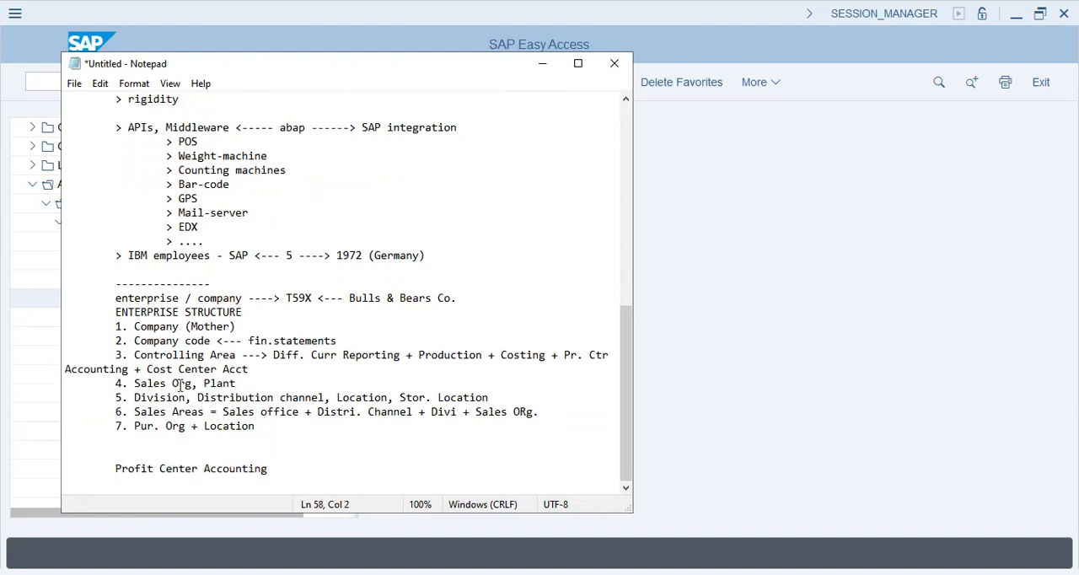
drag(131, 383, 222, 412)
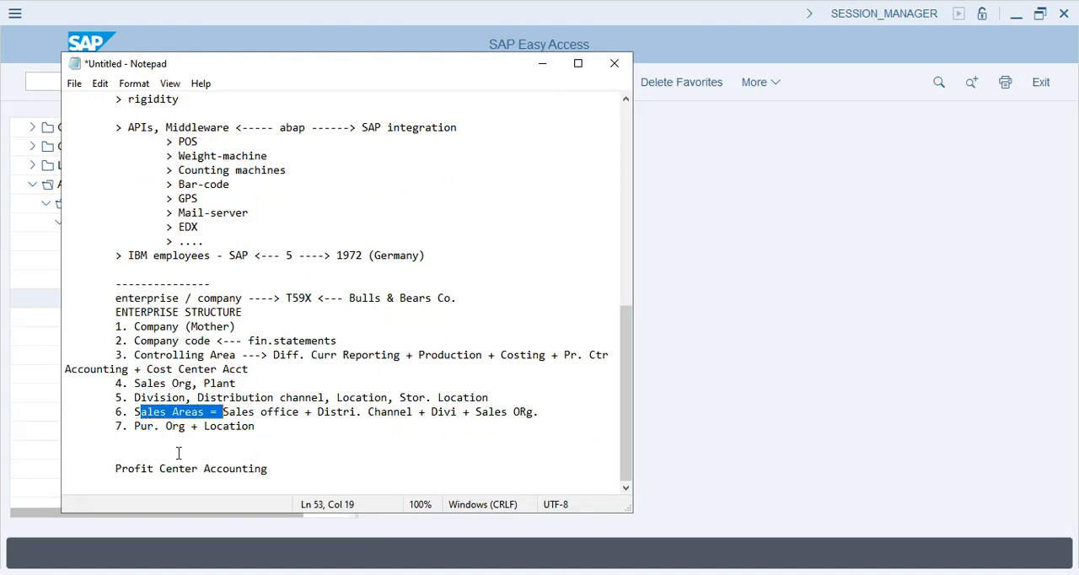
click(152, 487)
text(> Sales)
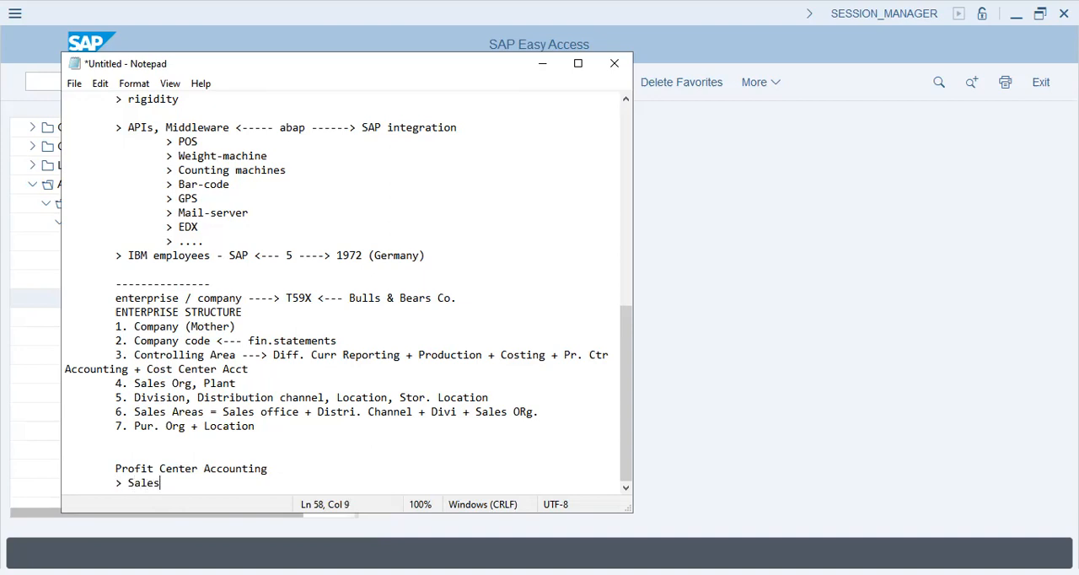
text( Office/Distributio)
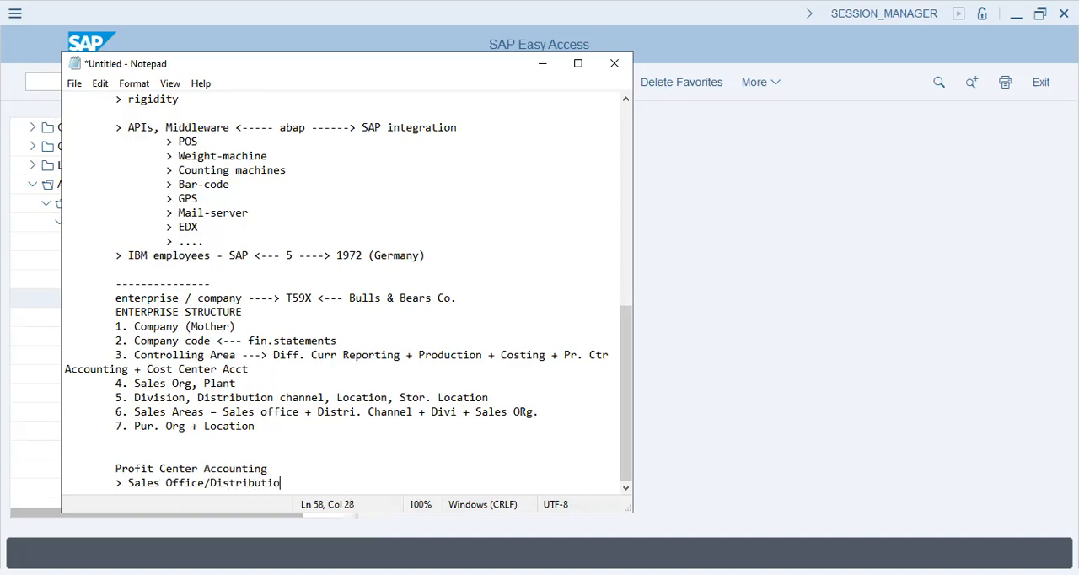
text(n Channel (City/Region))
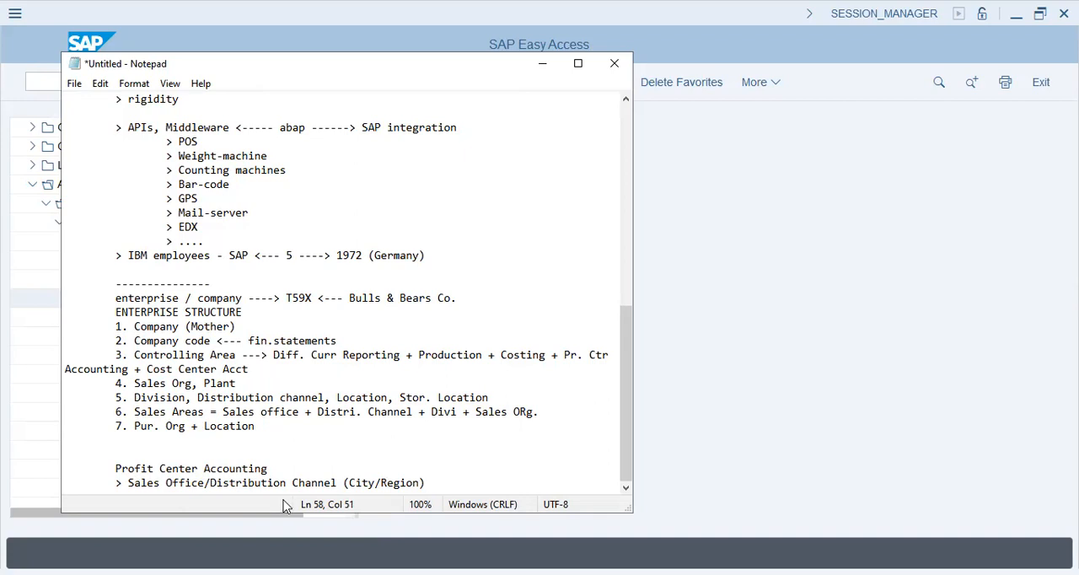
drag(312, 482, 221, 482)
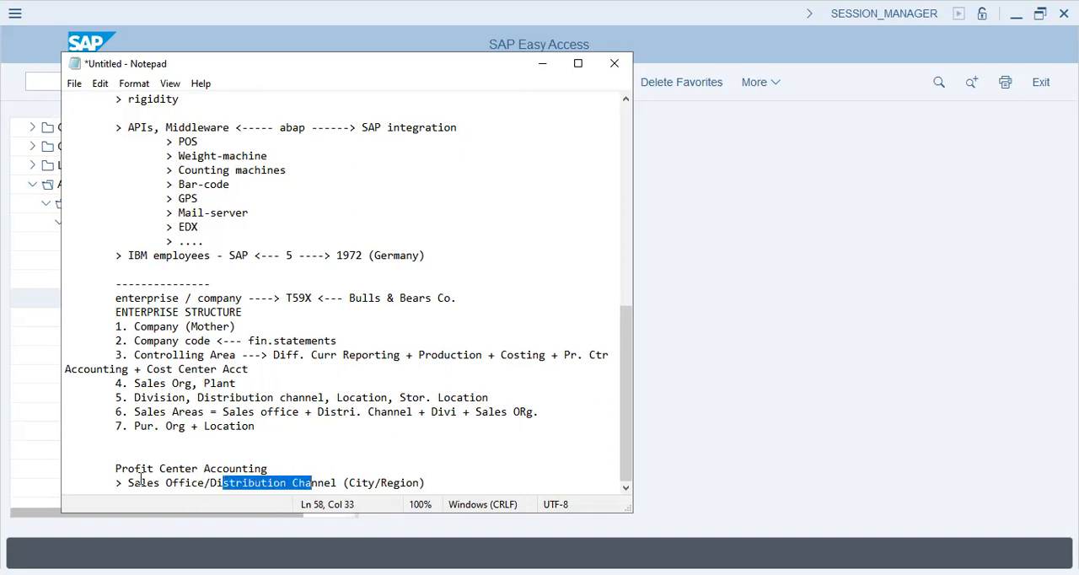
drag(141, 482, 189, 482)
click(446, 482)
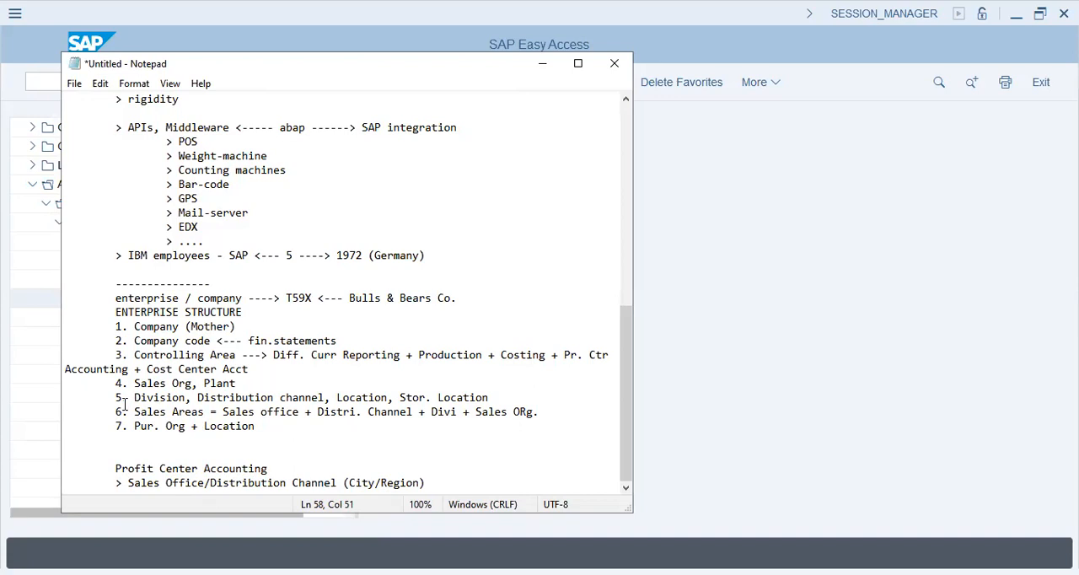
drag(128, 412, 204, 413)
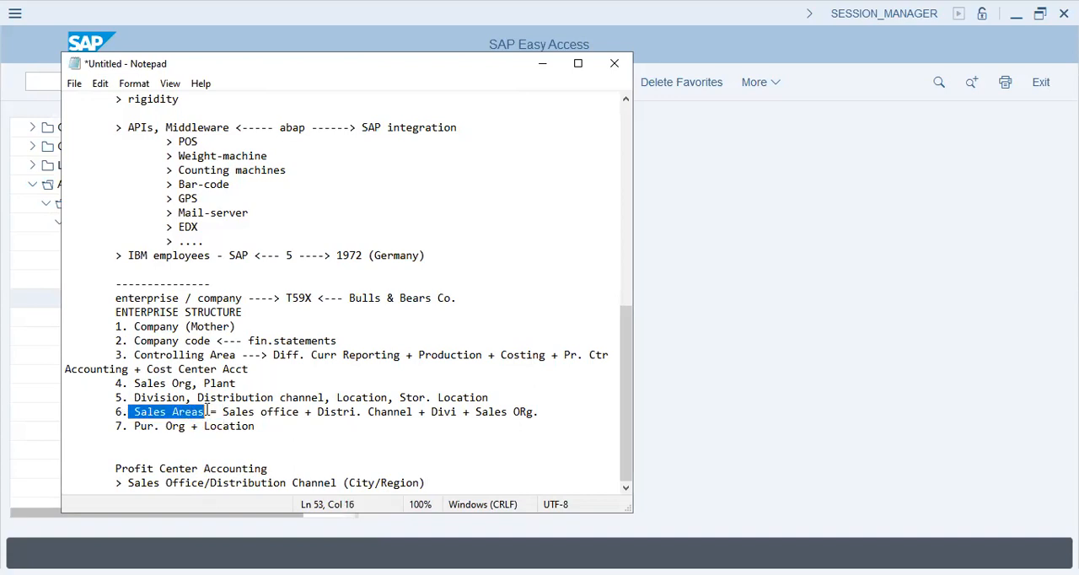
- Add the point "> Sales Area" below the Sales Office/Distribution Channel point, followed by a new line
click(431, 480)
key(Return)
text(> Sales Ara)
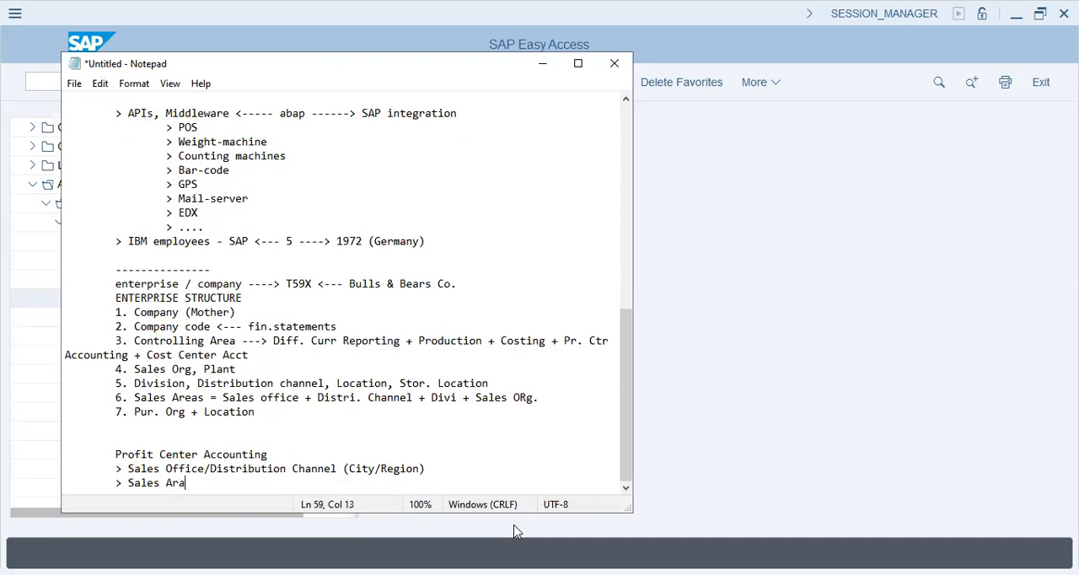
key(BackSpace)
text(ea)
key(Return)
drag(268, 440, 118, 438)
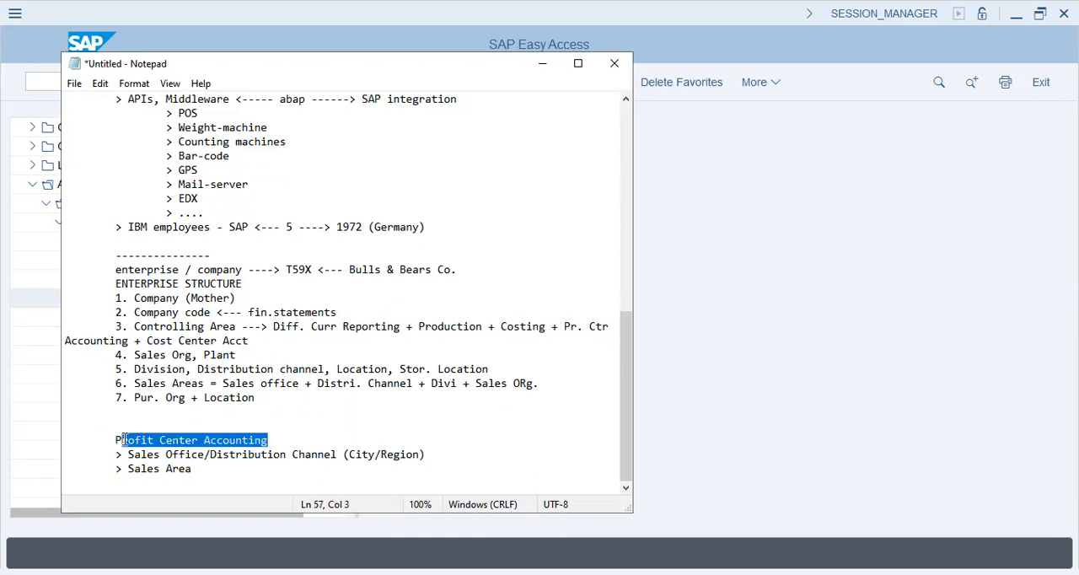
click(128, 440)
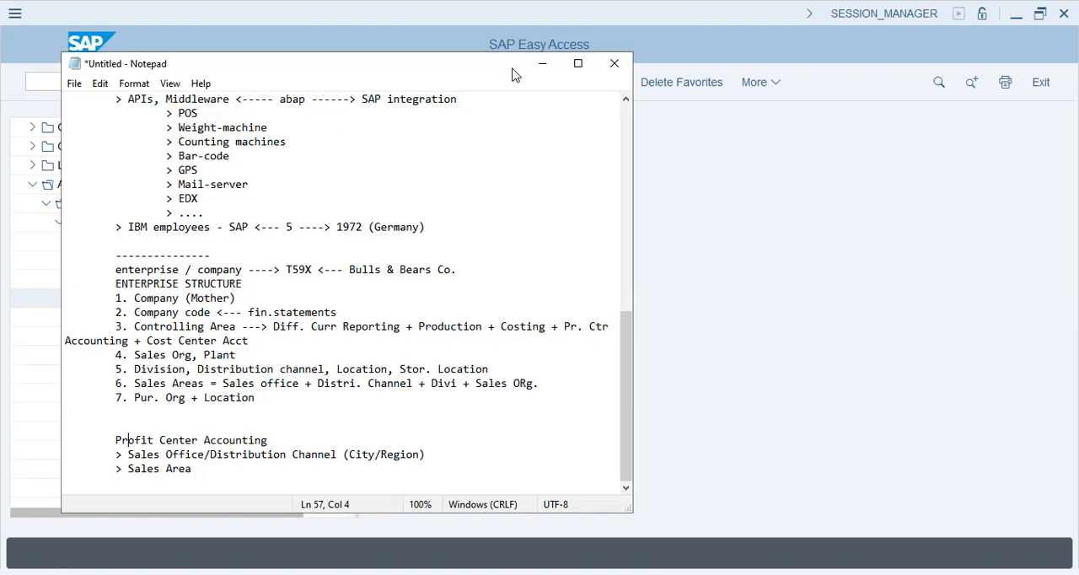
key(alt+Tab)
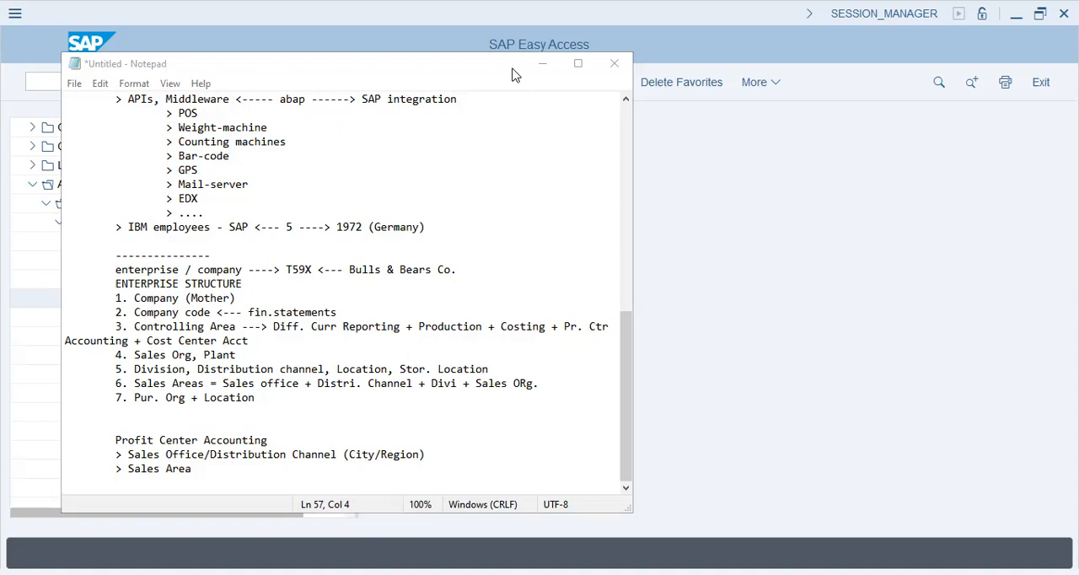
click(161, 489)
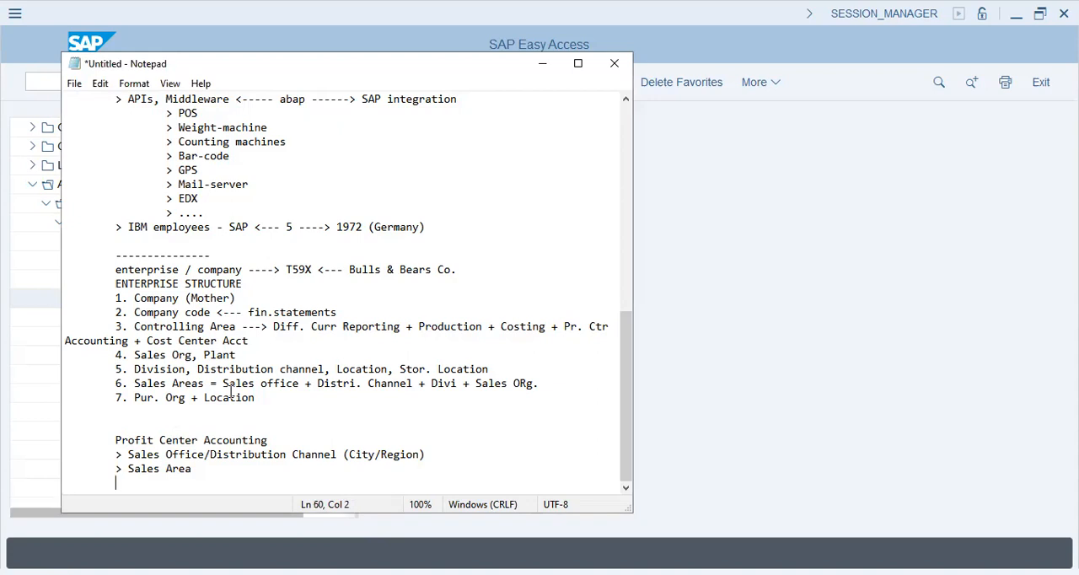
key(alt+Tab)
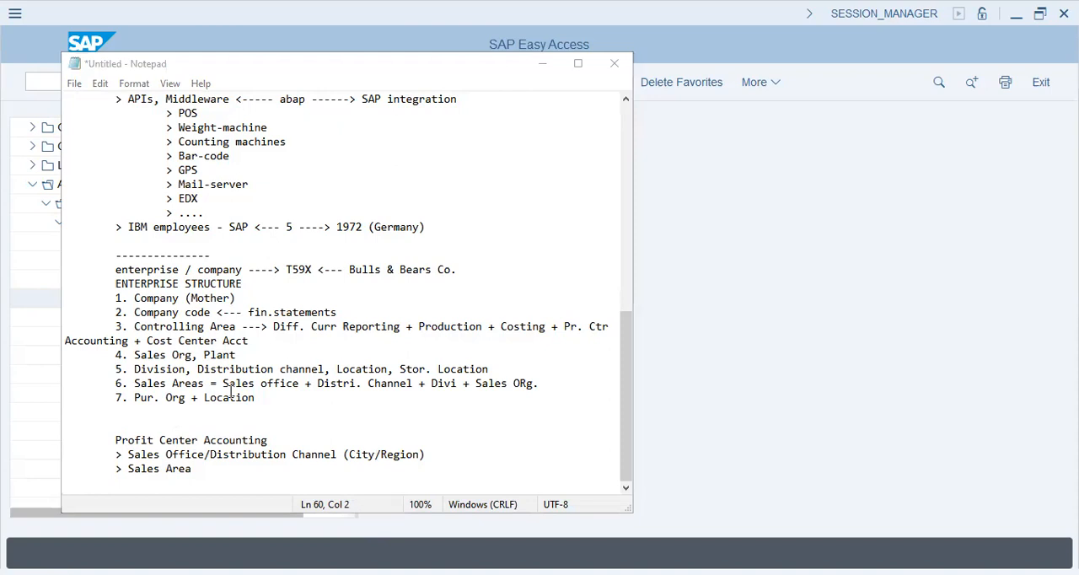
key(alt+Tab)
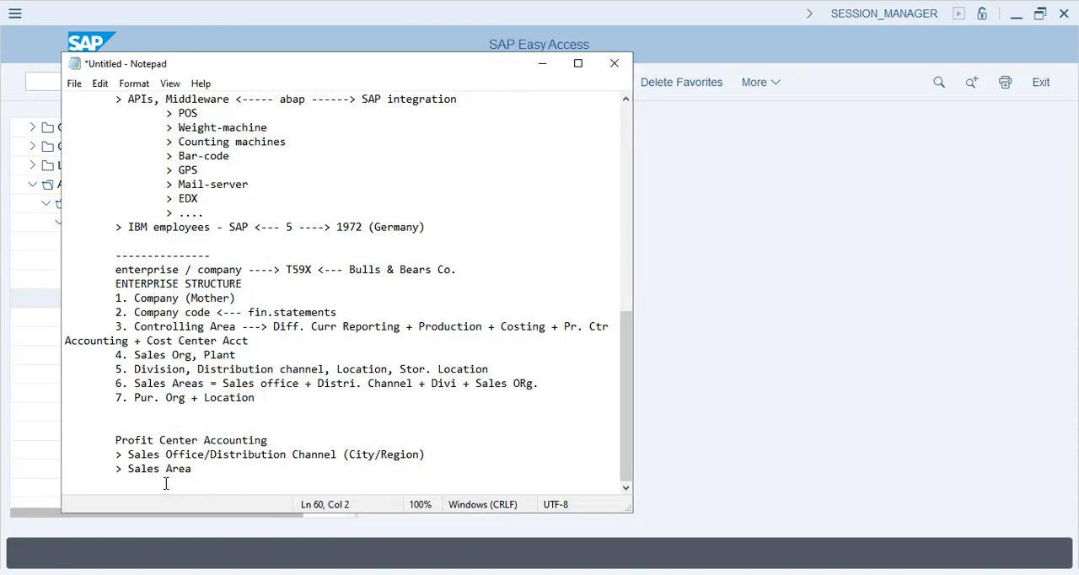
drag(92, 440, 212, 471)
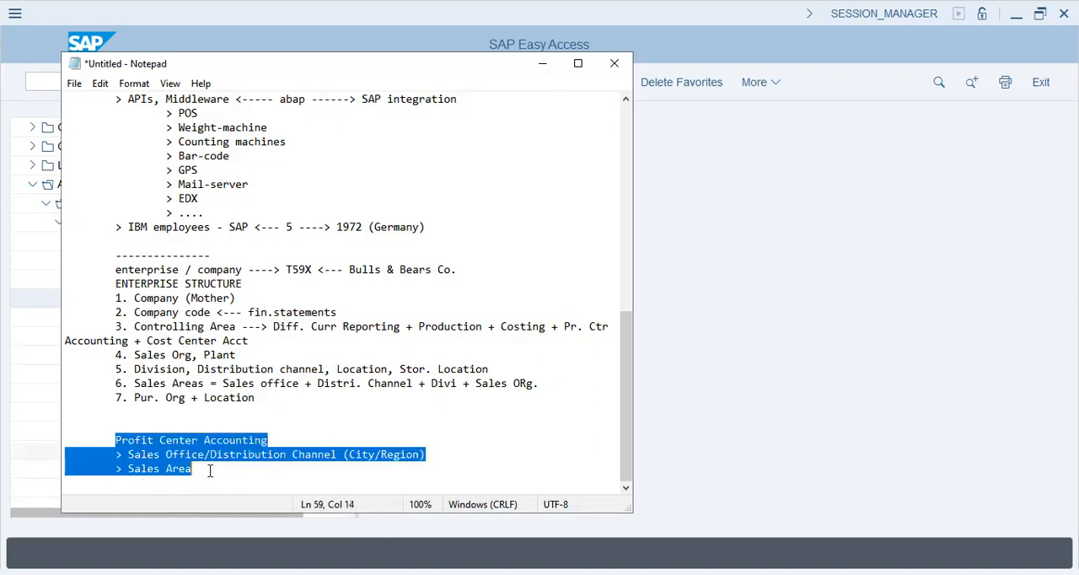
click(211, 471)
- Extend the "Profit Center Accounting" heading with "/ Segment Reporting", keeping the Sales Office point directly beneath it
click(283, 440)
text(/ Se)
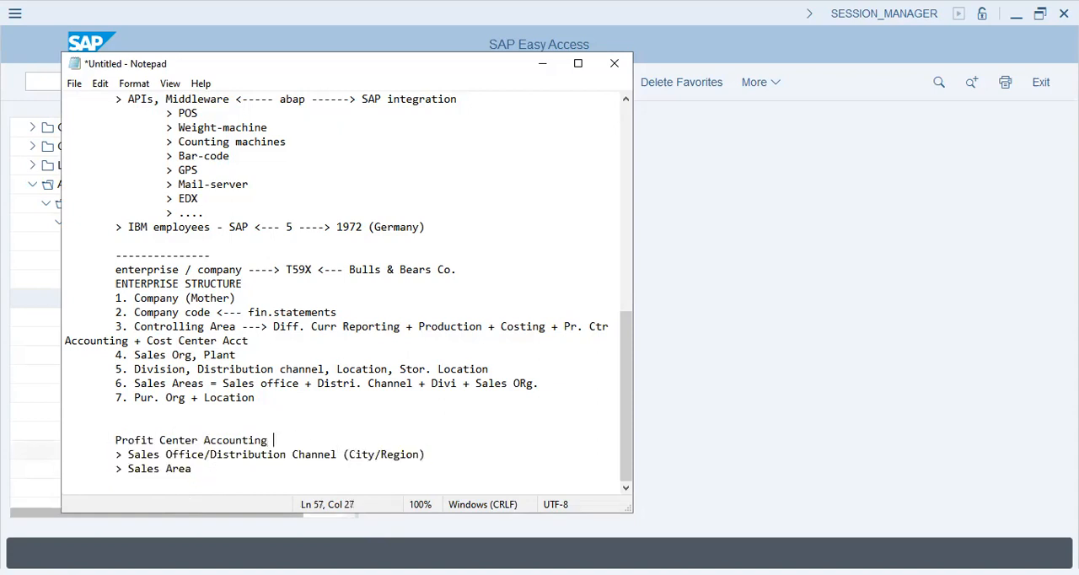
text(gment Reporting)
key(Return)
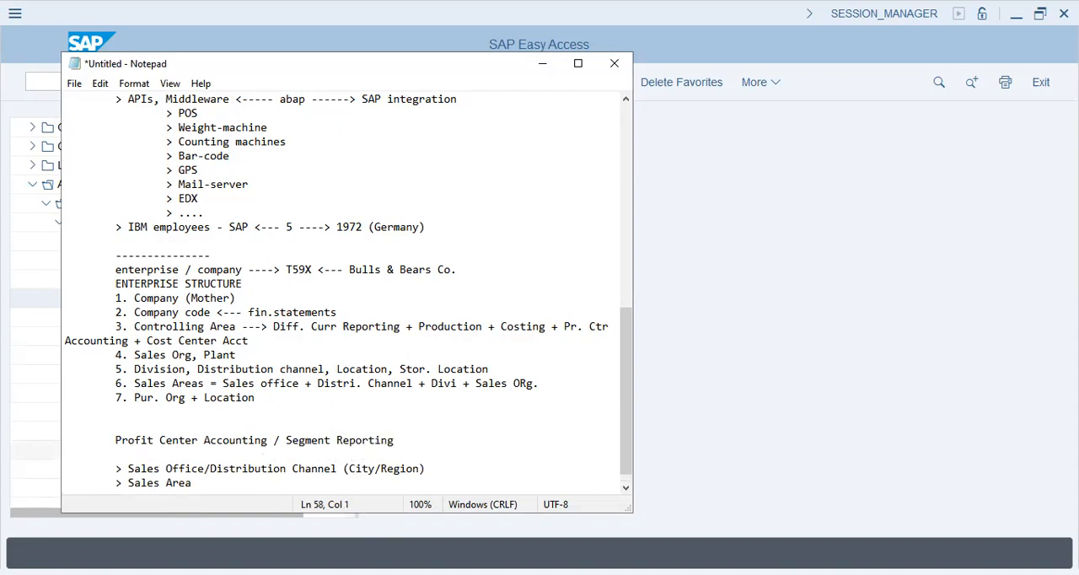
key(BackSpace)
key(Down)
key(Down)
key(Down)
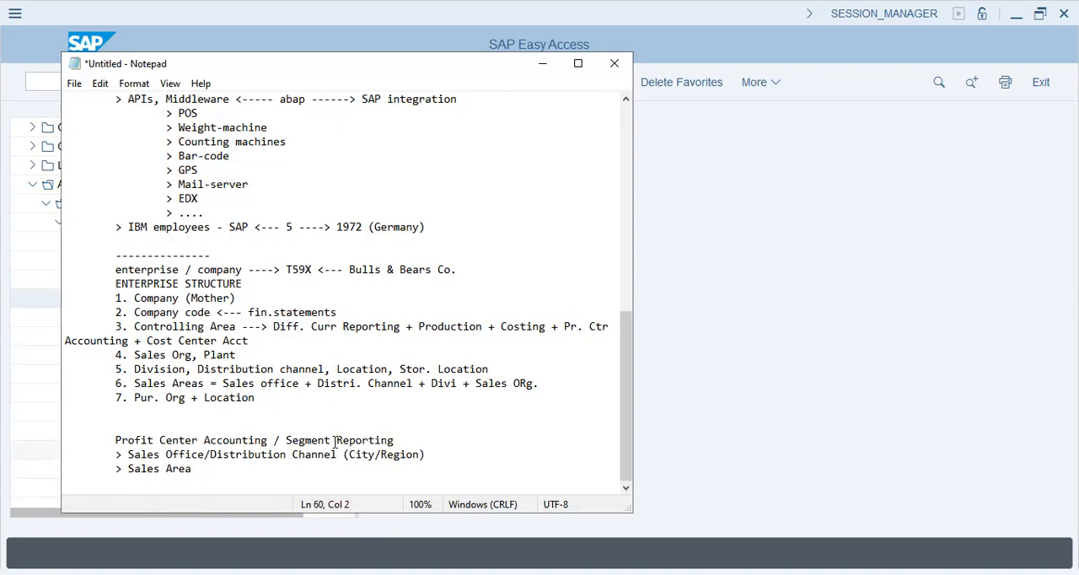
- Indent the wrapped "Accounting + Cost Center Acct" part of item 3 to align with the numbered list
click(66, 342)
key(Tab)
key(Tab)
key(BackSpace)
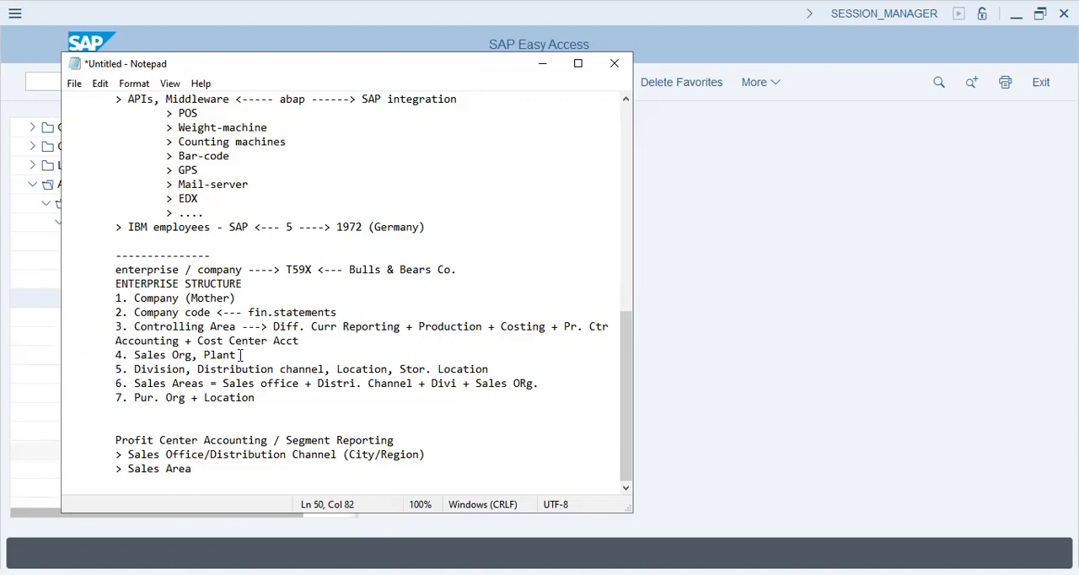
- Switch to SAP Easy Access and run the transaction /nspro
click(733, 411)
text(/nspro)
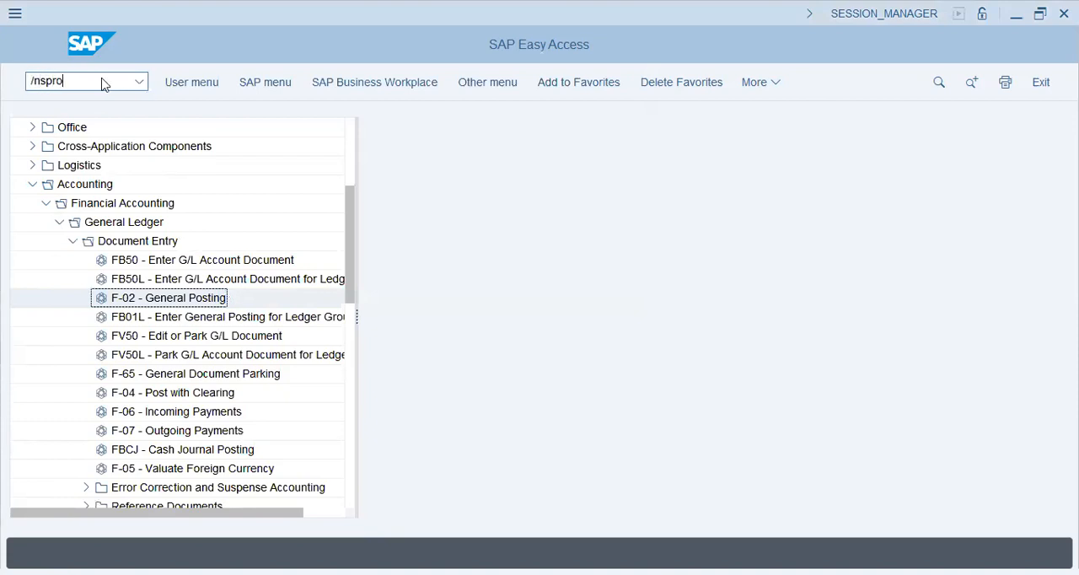
key(Return)
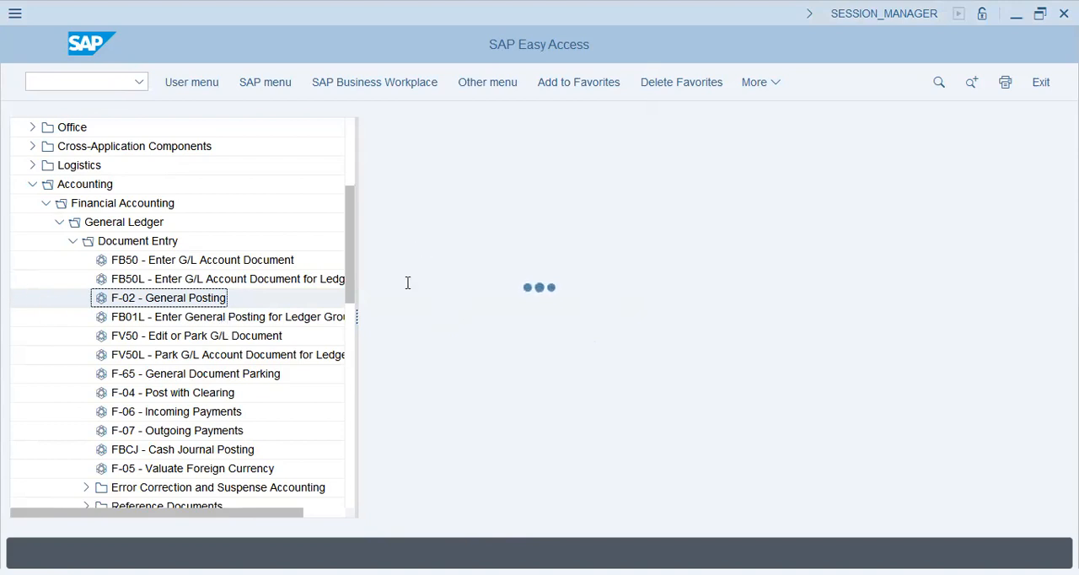
key(alt+Tab)
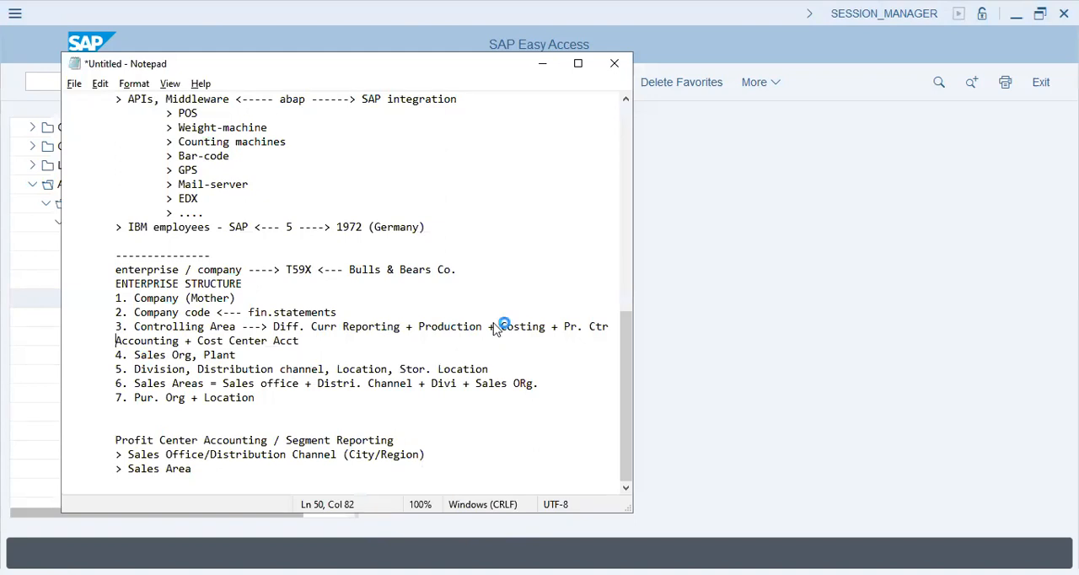
key(alt+Tab)
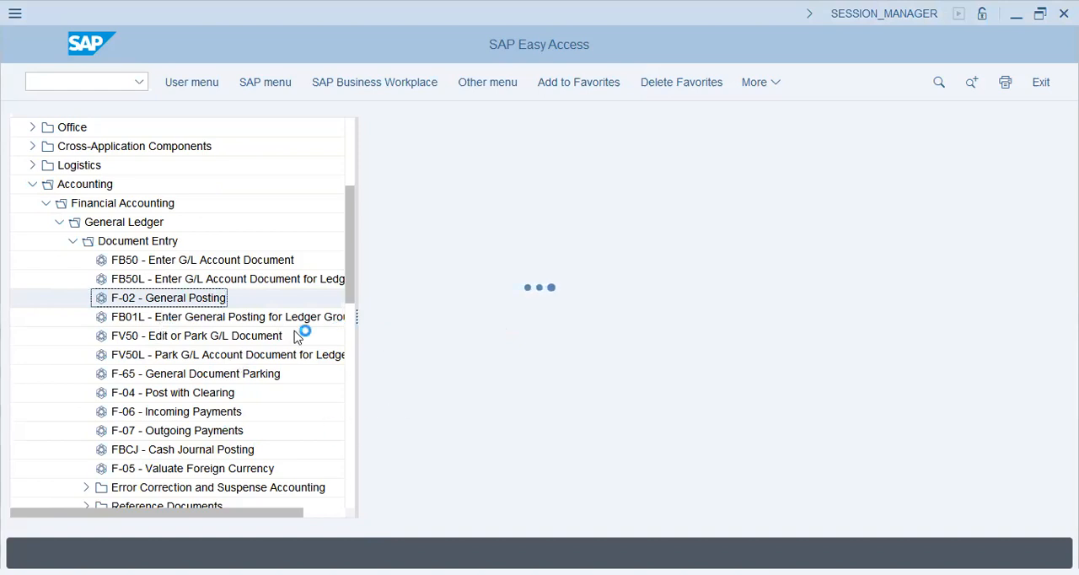
key(alt+Tab)
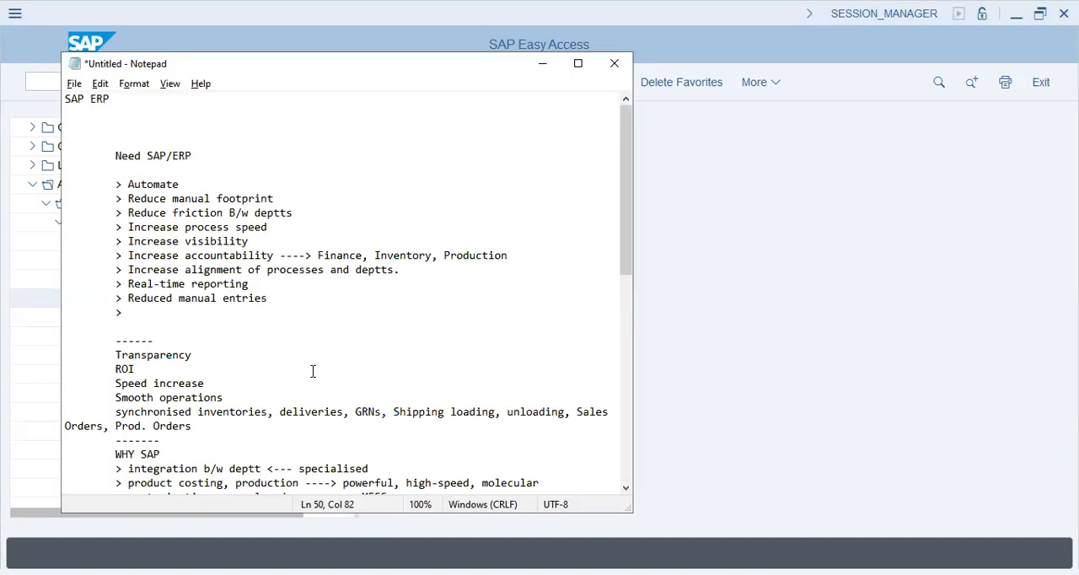
scroll(313, 370, down, 12)
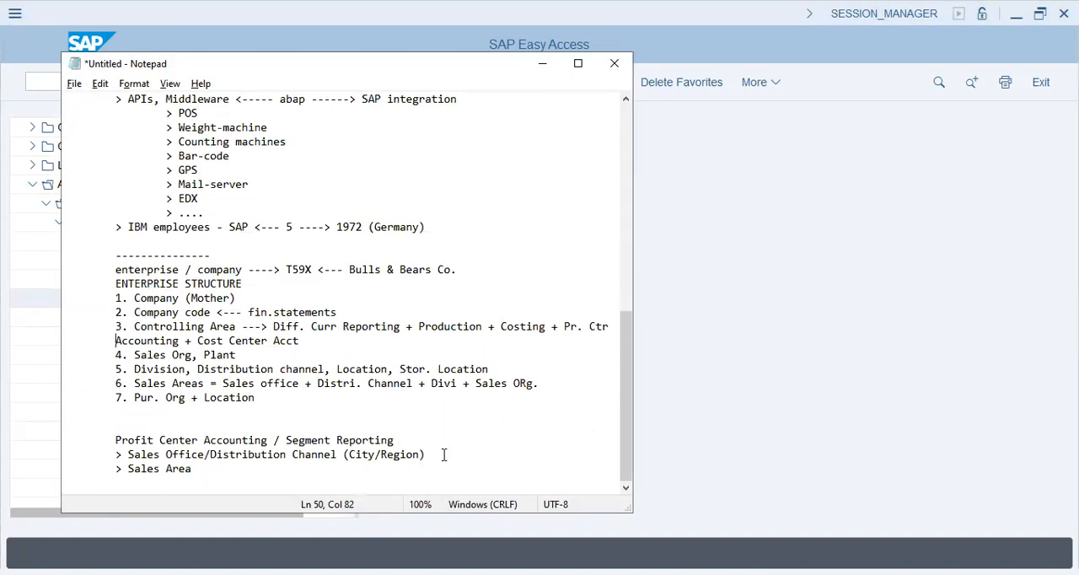
drag(207, 472, 34, 19)
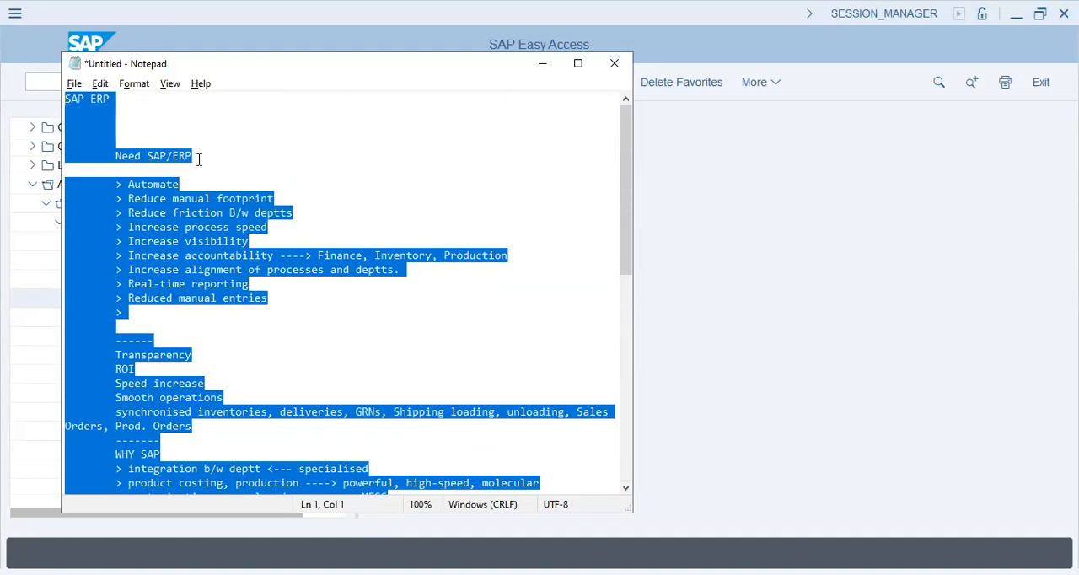
key(alt+Tab)
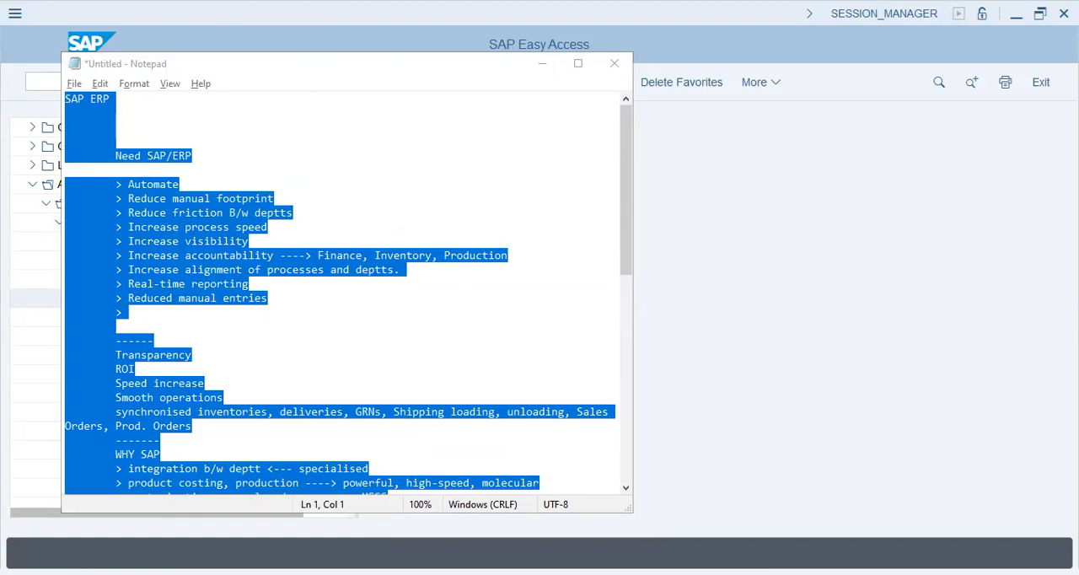
key(alt+Tab)
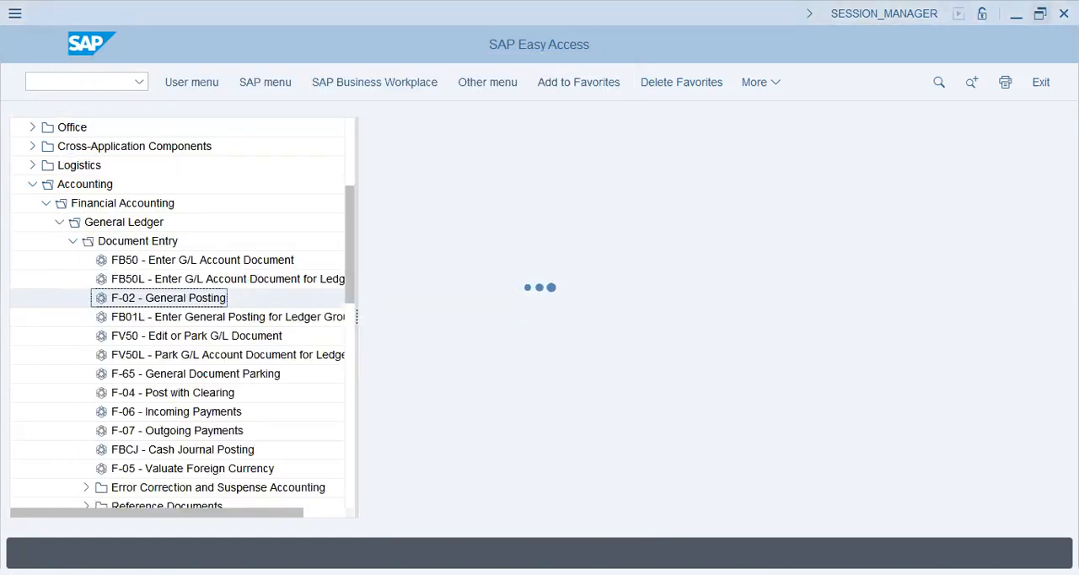